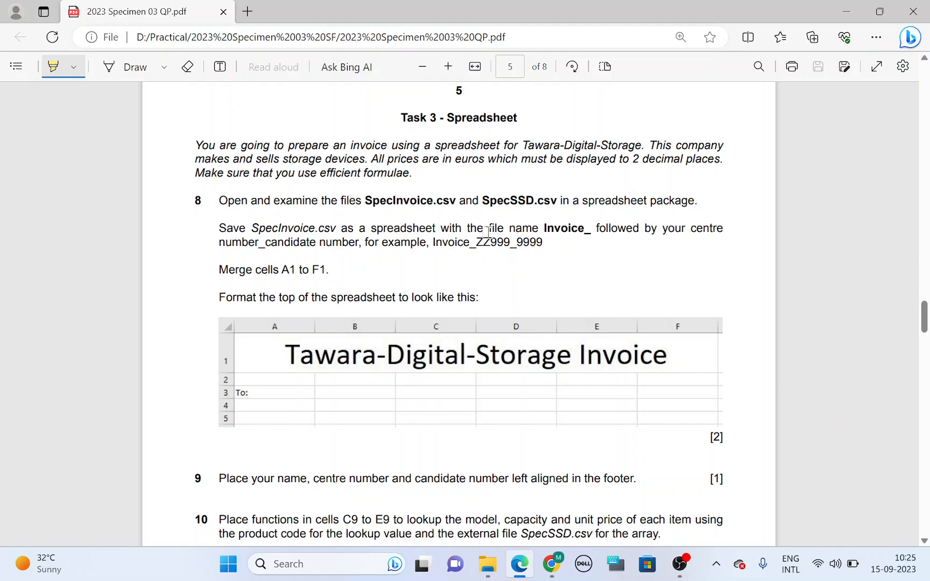
Highlight the Task 3 heading, "2 decimal places", "euros", "efficient formulae" and the SpecInvoice and SpecSSD file names in the question paper.
mouse_move(398, 117)
mouse_down()
mouse_move(529, 114)
mouse_move(518, 116)
mouse_up()
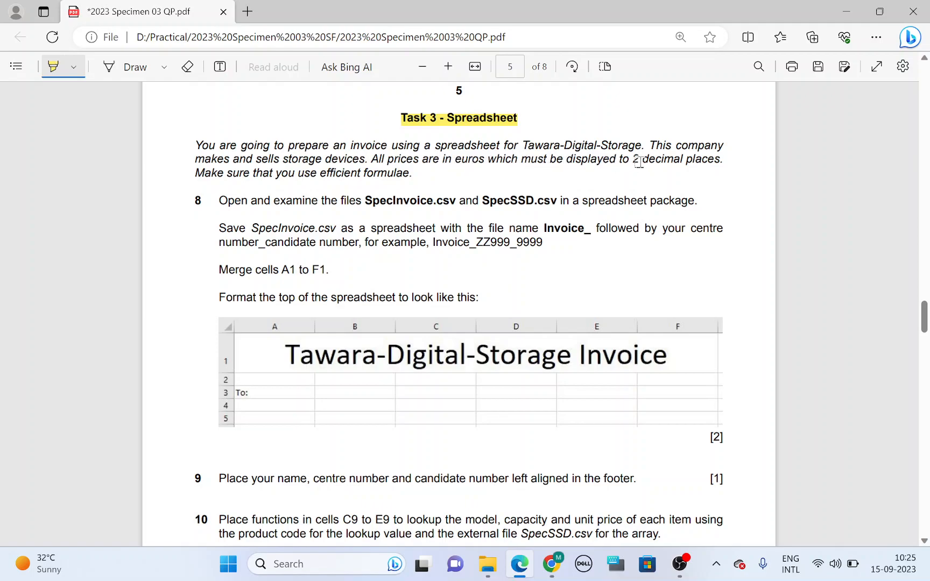
drag(631, 159, 721, 160)
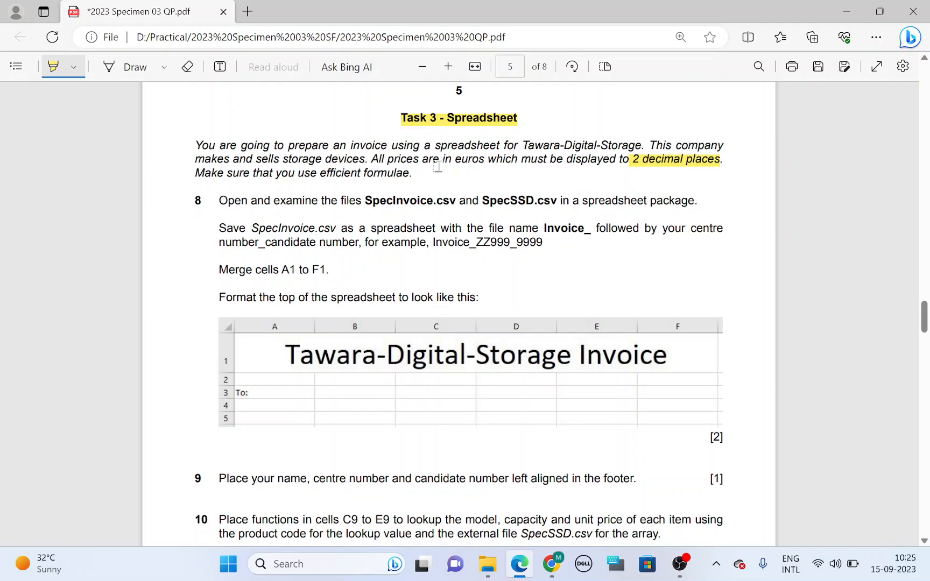
drag(452, 159, 486, 160)
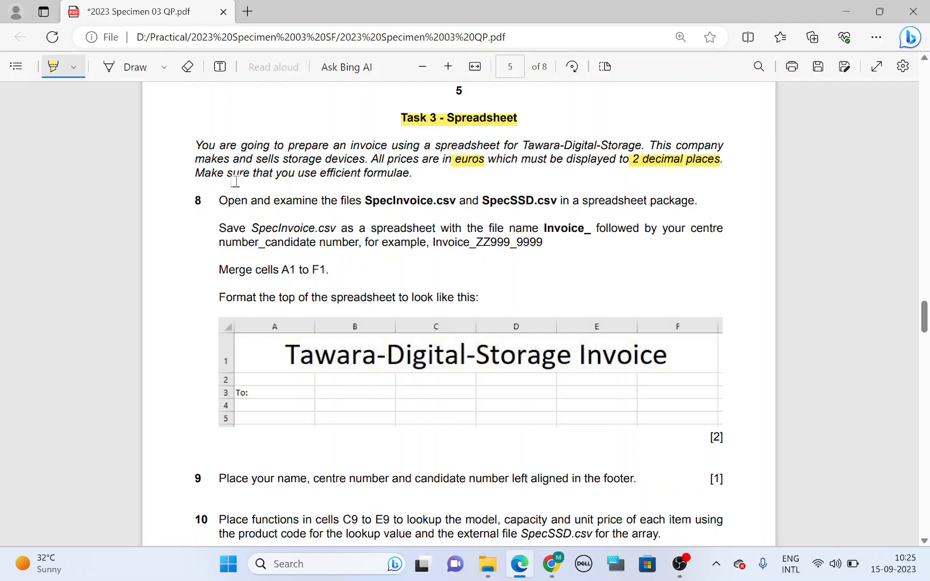
drag(320, 173, 413, 173)
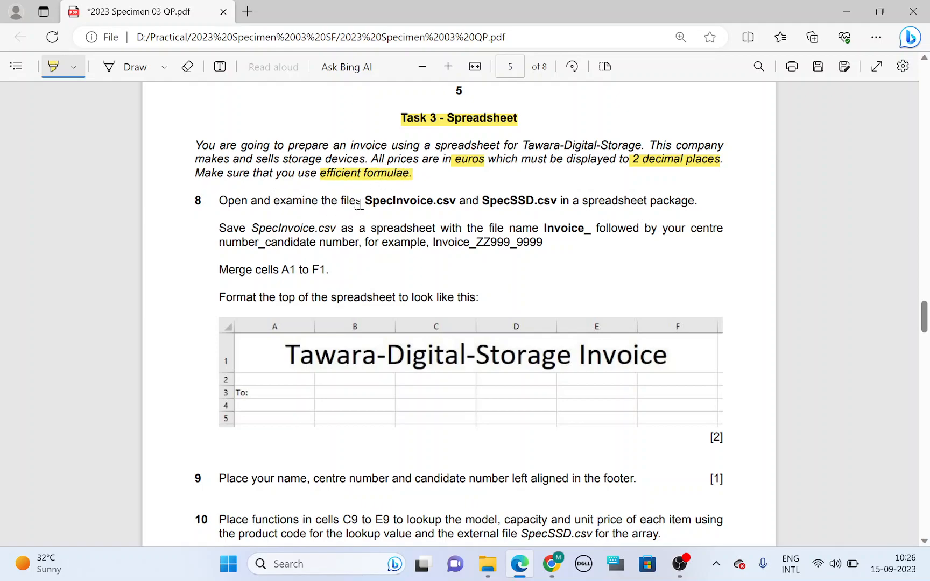
drag(365, 201, 526, 208)
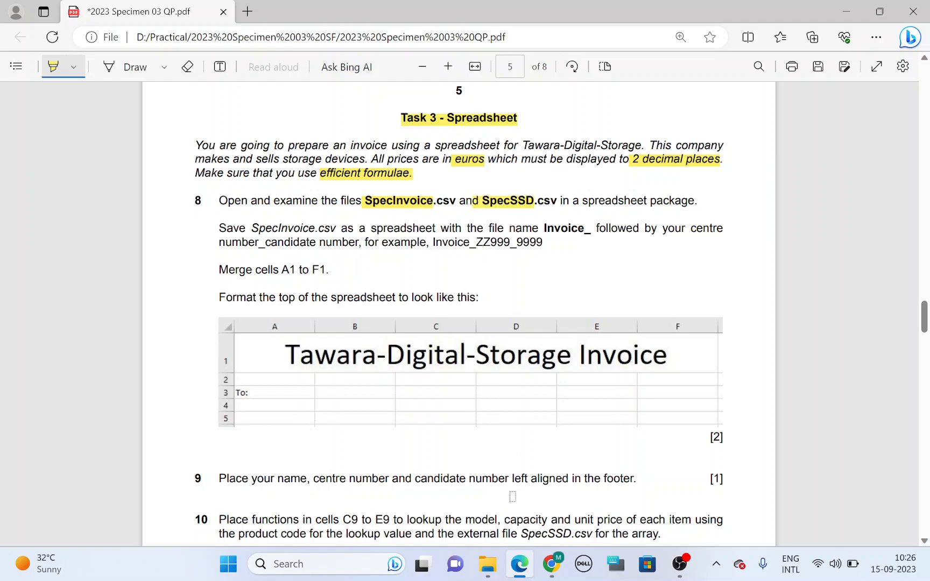
Open SpecInvoice and SpecSSD from the 2023 Specimen 03 SF folder in Excel and dismiss the data-loss notice on SpecInvoice.
click(488, 563)
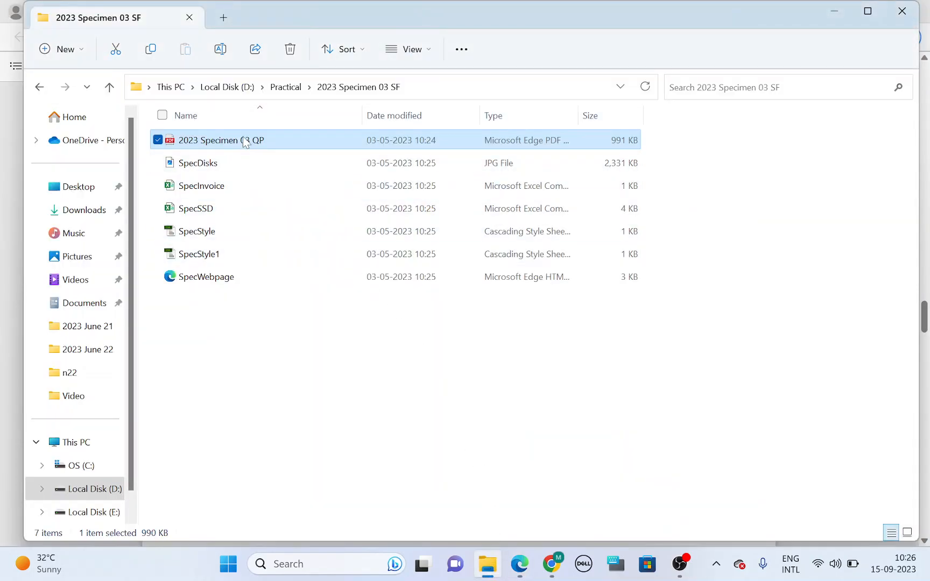
click(237, 186)
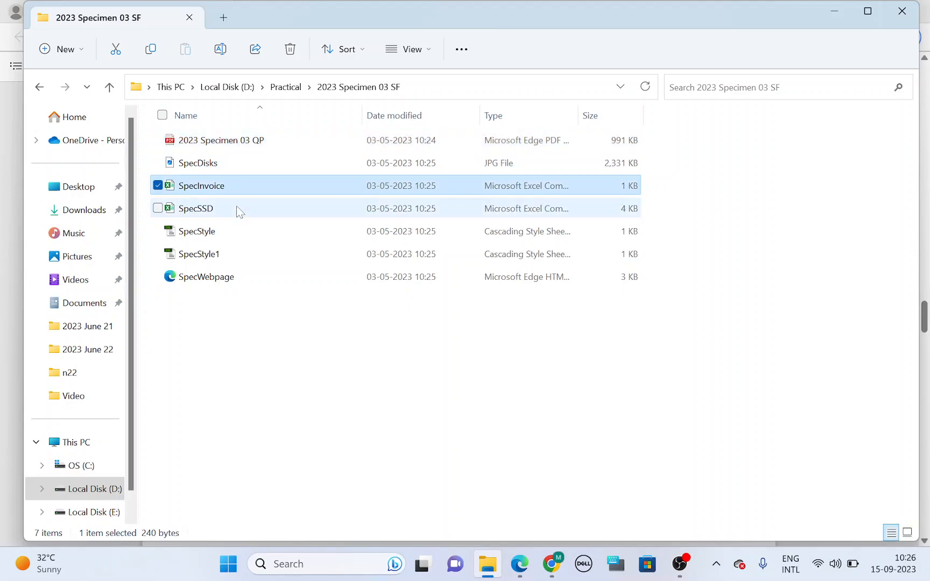
ctrl+click(240, 210)
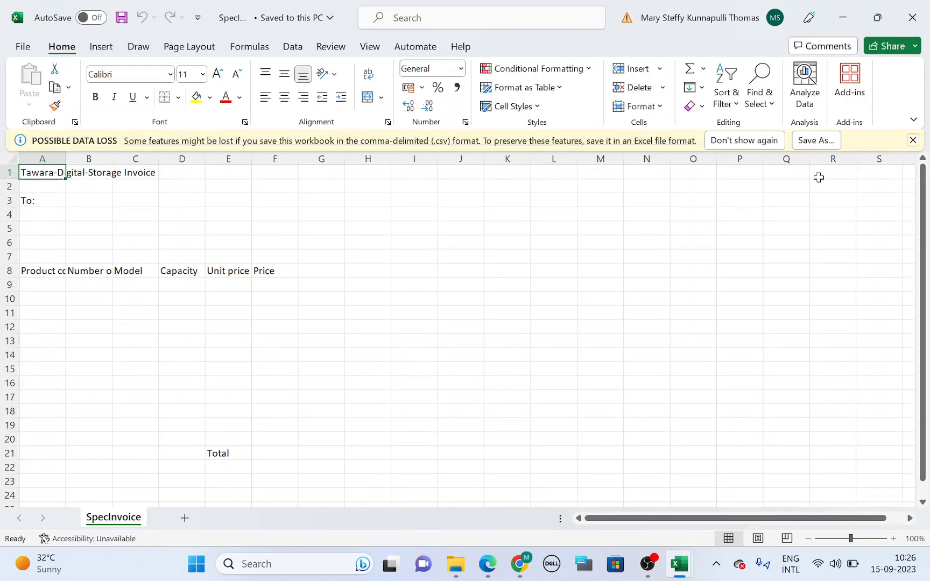
click(912, 140)
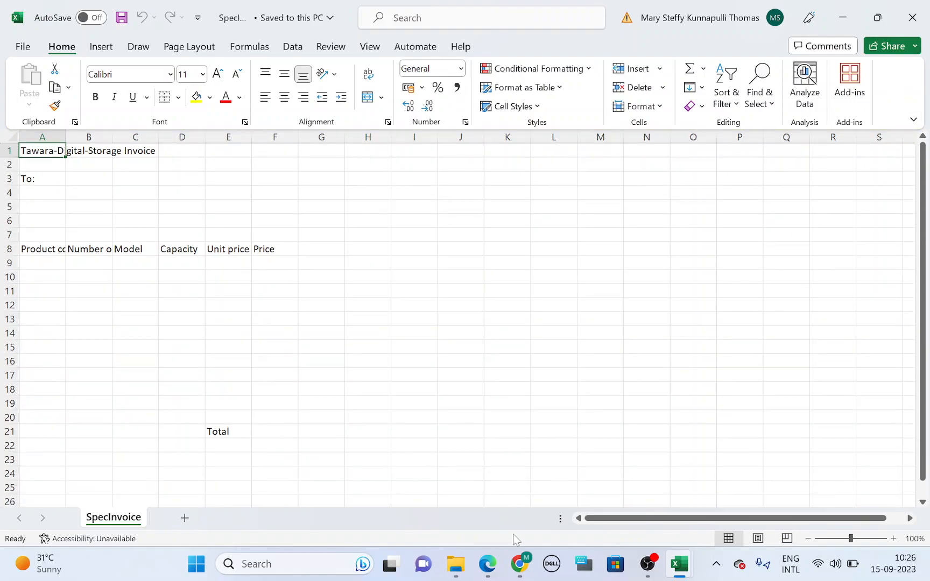
Highlight "SpecInvoice.csv" and "spreadsheet with the file name Invoice_" in question 8 of the question paper.
click(488, 565)
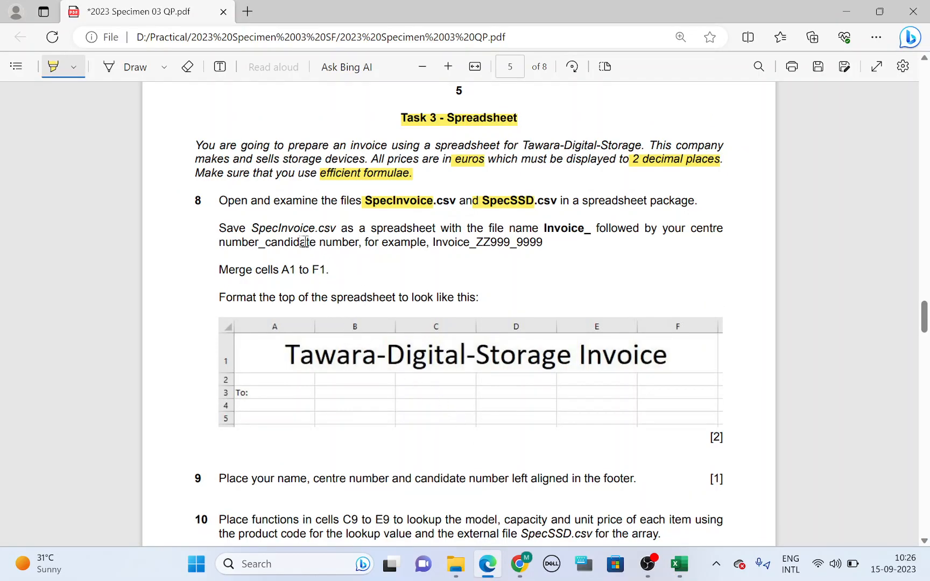
drag(256, 223, 330, 219)
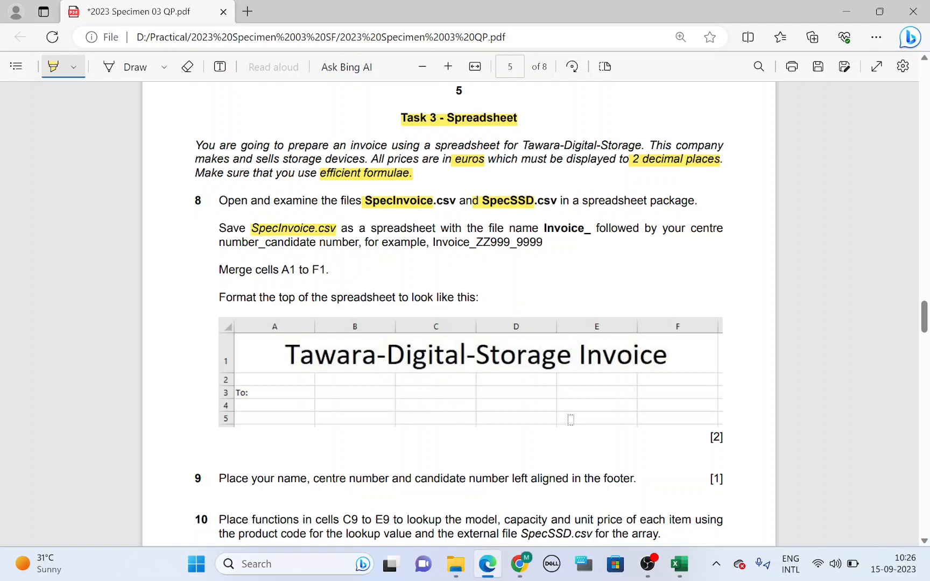
mouse_move(688, 577)
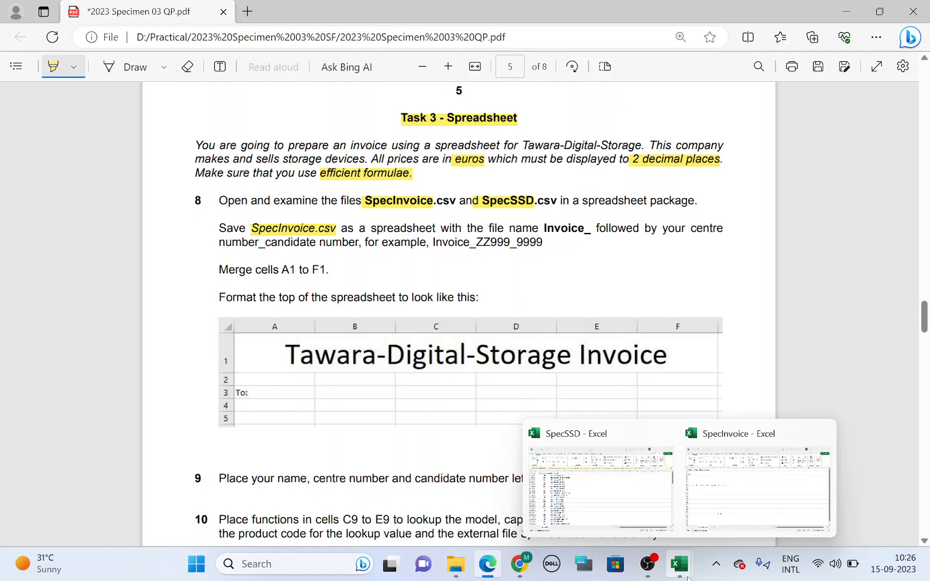
click(740, 481)
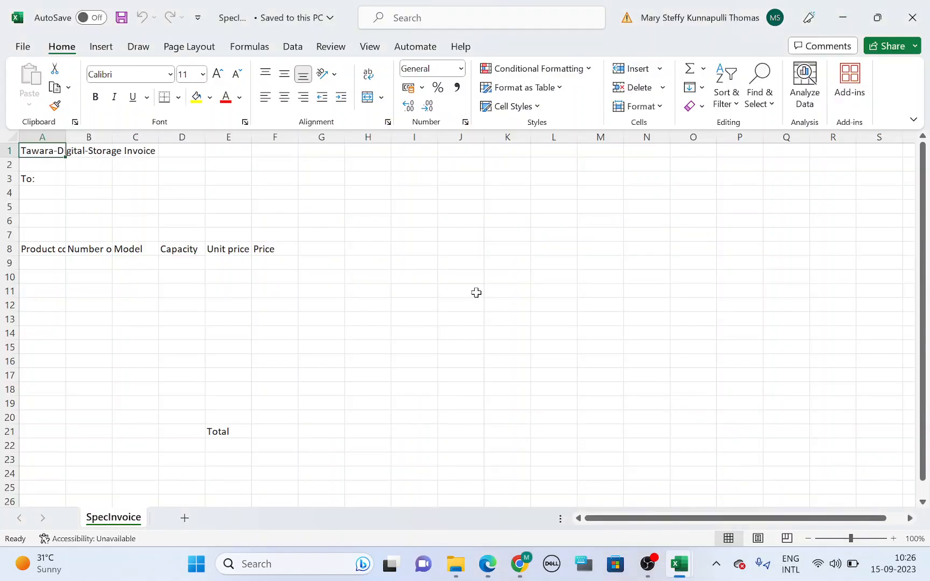
key(alt+Tab)
drag(377, 230, 592, 232)
Start saving a copy of SpecInvoice in the 2023 Specimen 03 SF folder with the file type Excel Workbook.
key(alt+Tab)
click(23, 47)
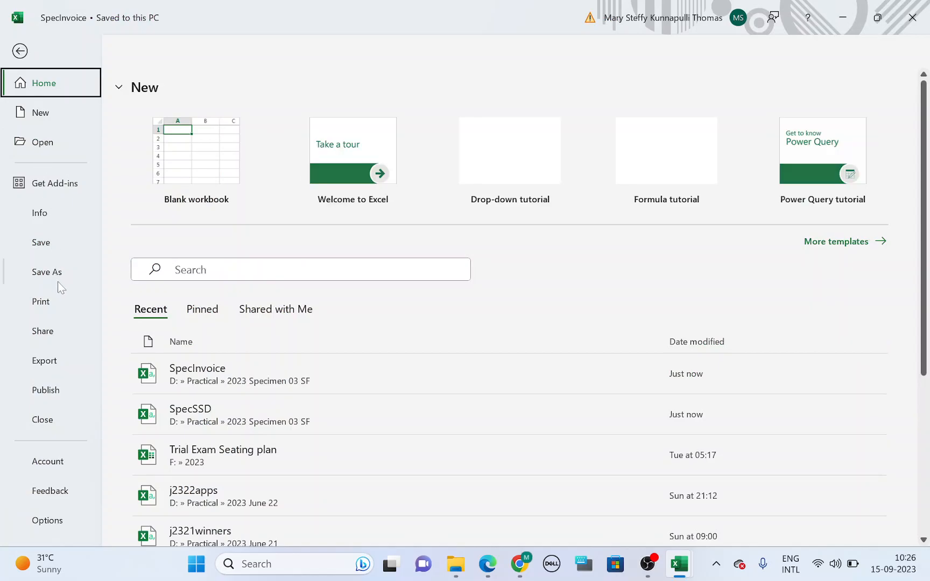
click(47, 271)
click(190, 295)
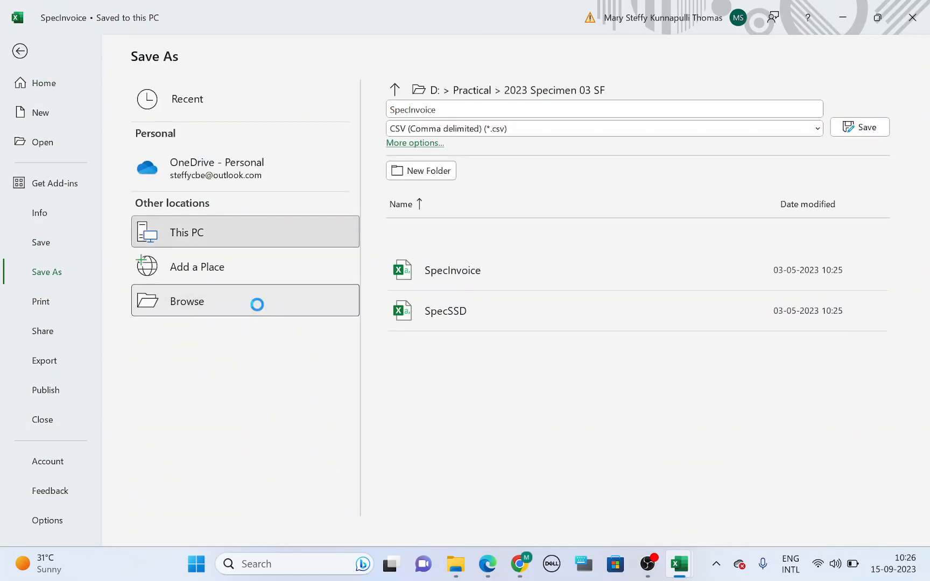
click(217, 262)
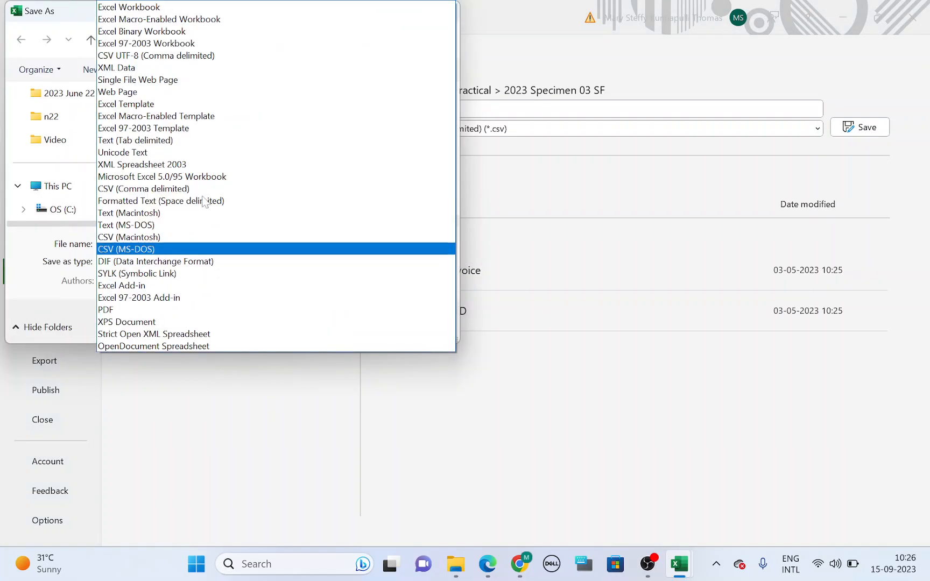
click(164, 7)
click(180, 243)
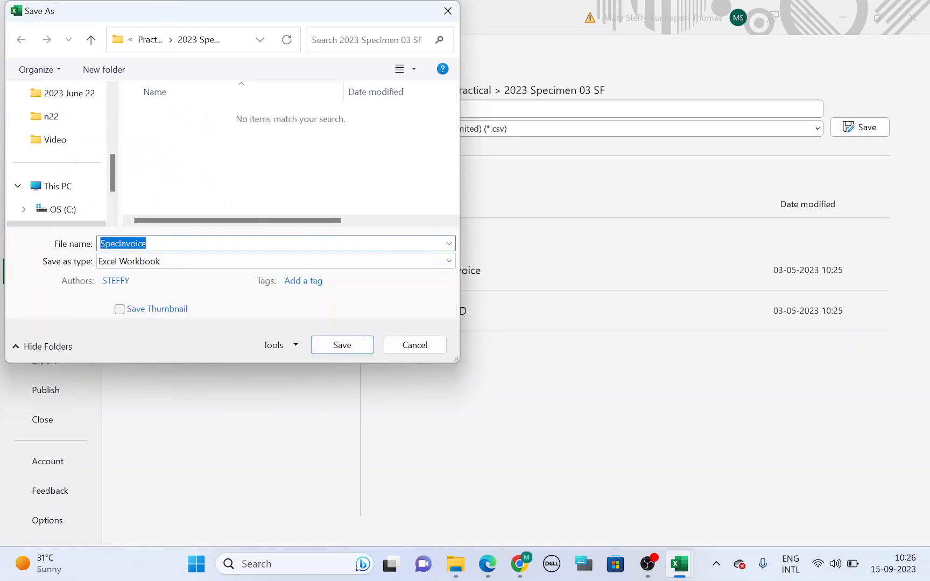
Highlight the centre number and candidate number part of the file name instruction in the question paper.
key(alt+Tab)
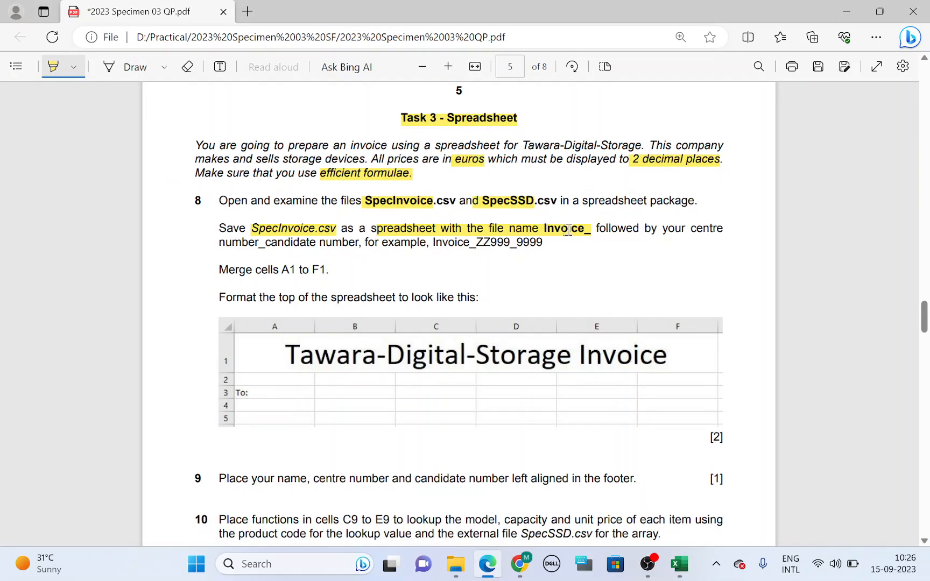
drag(687, 230, 723, 230)
drag(211, 244, 358, 238)
Name the Excel workbook copy Invoice_CN_1514 and save it.
key(alt+Tab)
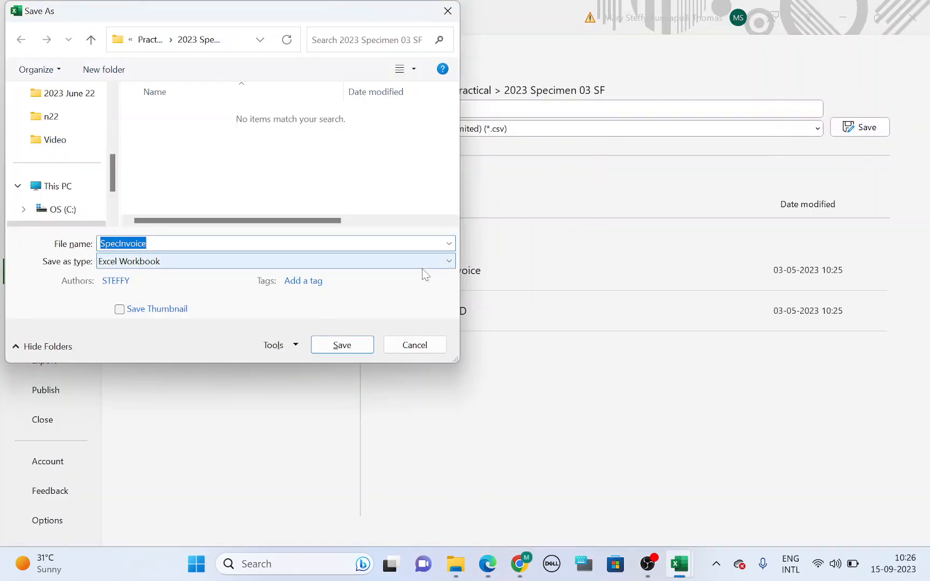
key(BackSpace)
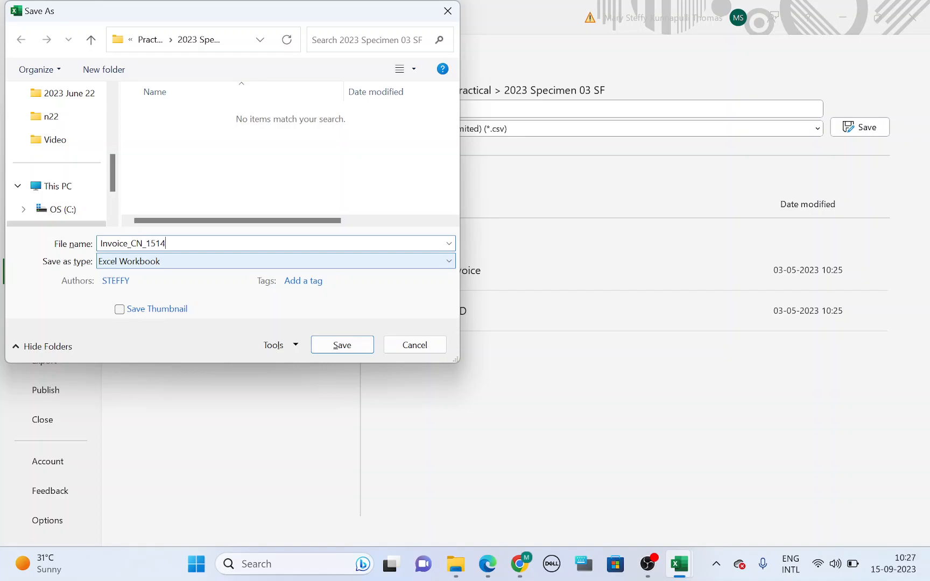
click(356, 348)
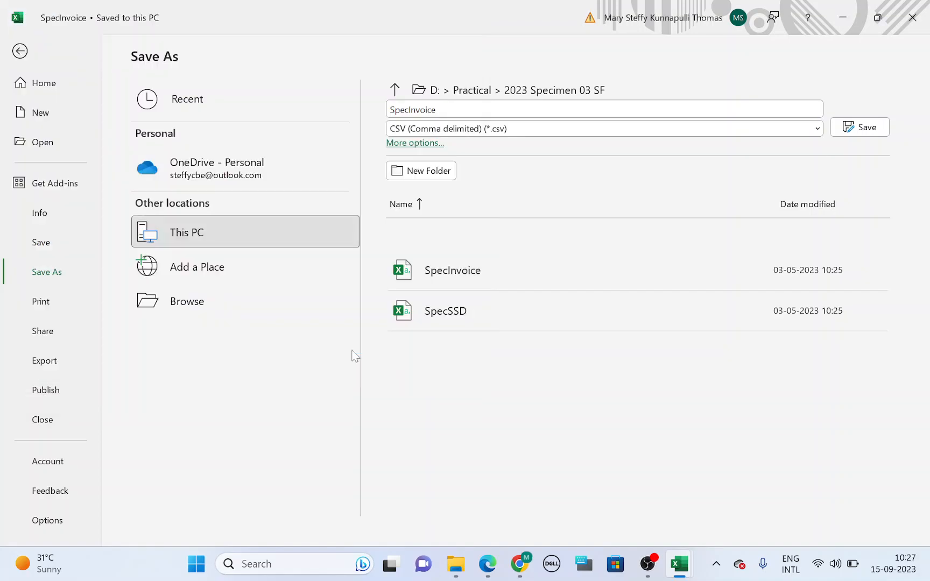
Highlight the "Merge cells A1 to F1" instruction in the question paper, and merge and center cells A1 to F1 in the invoice workbook.
key(alt+Tab)
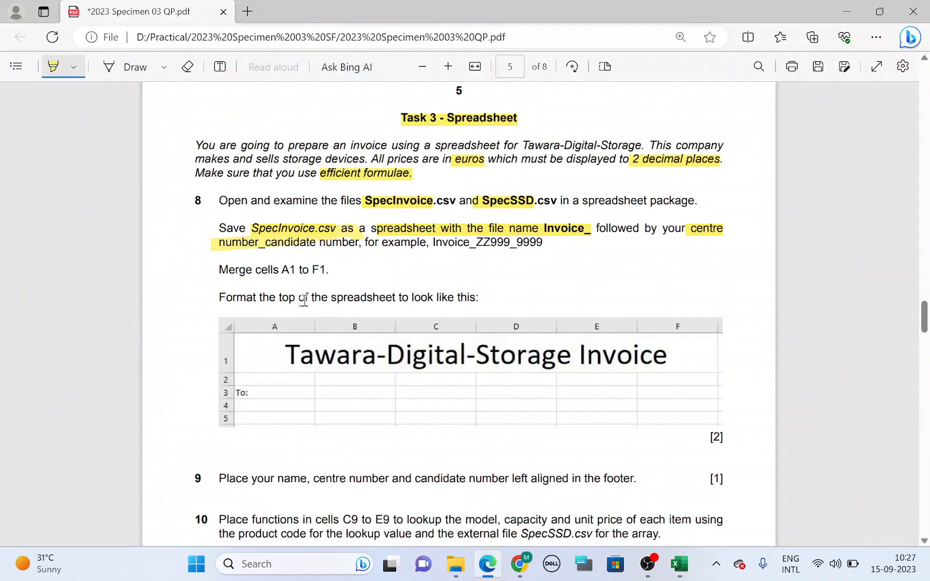
drag(222, 272, 327, 271)
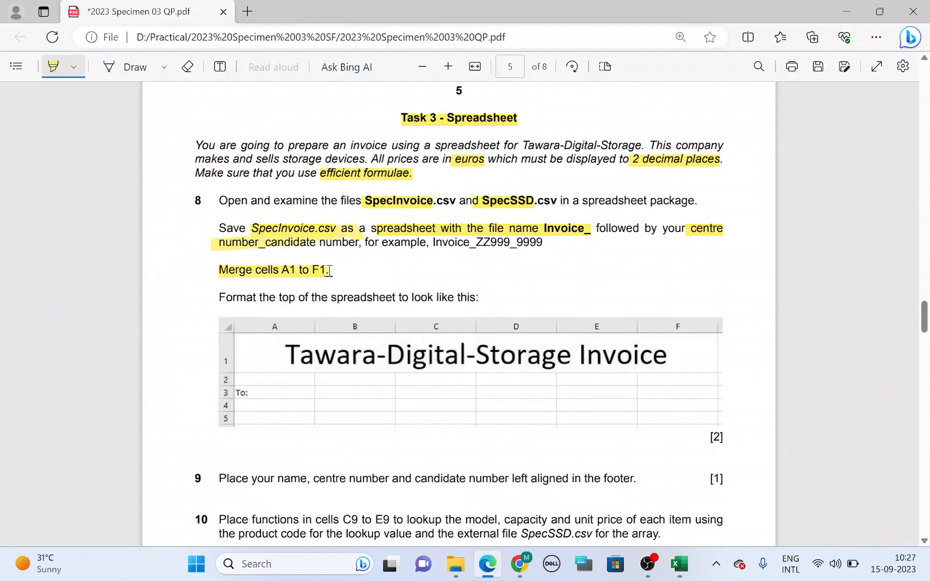
key(alt+Tab)
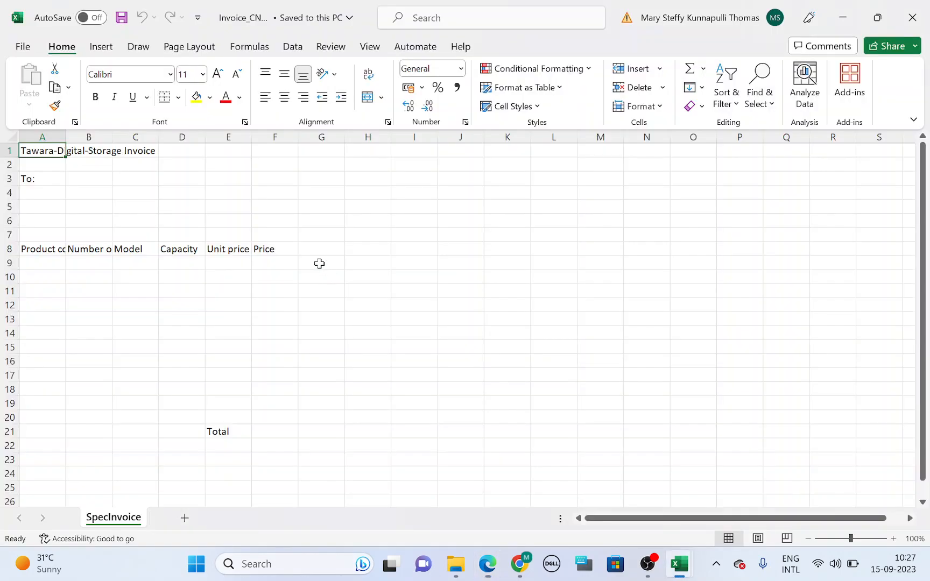
click(893, 538)
click(893, 538)
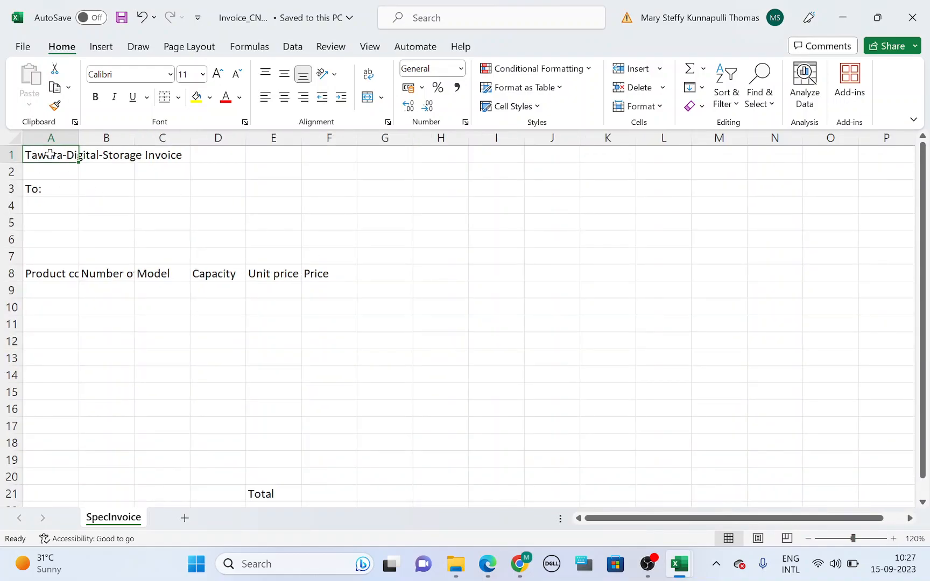
drag(50, 155, 318, 149)
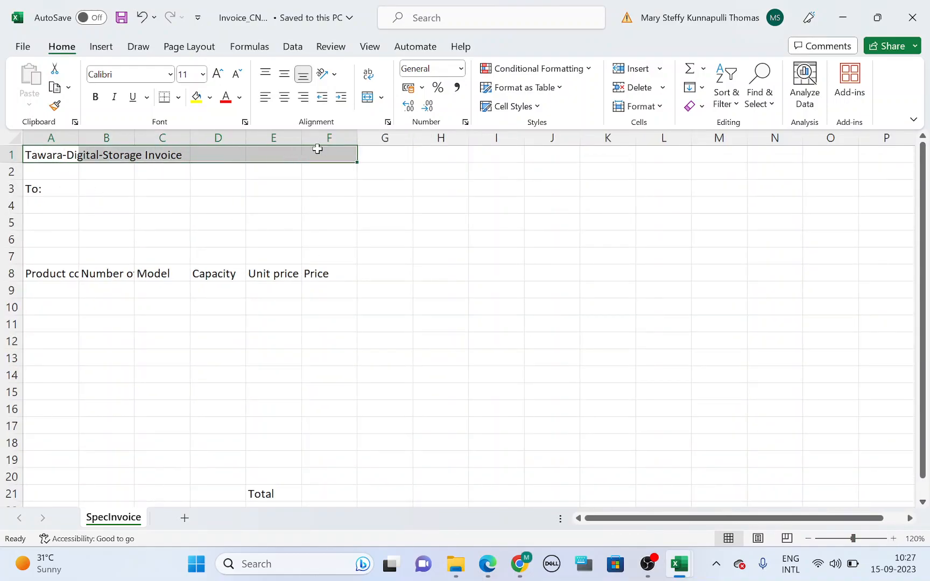
click(367, 97)
Autofit the widths of all columns in the invoice sheet to their contents.
key(alt+Tab)
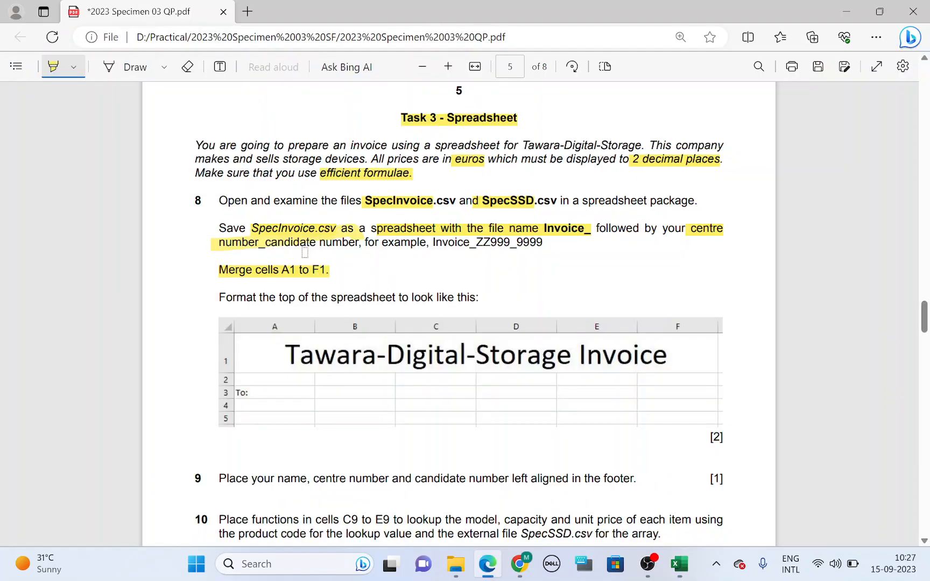
key(alt+Tab)
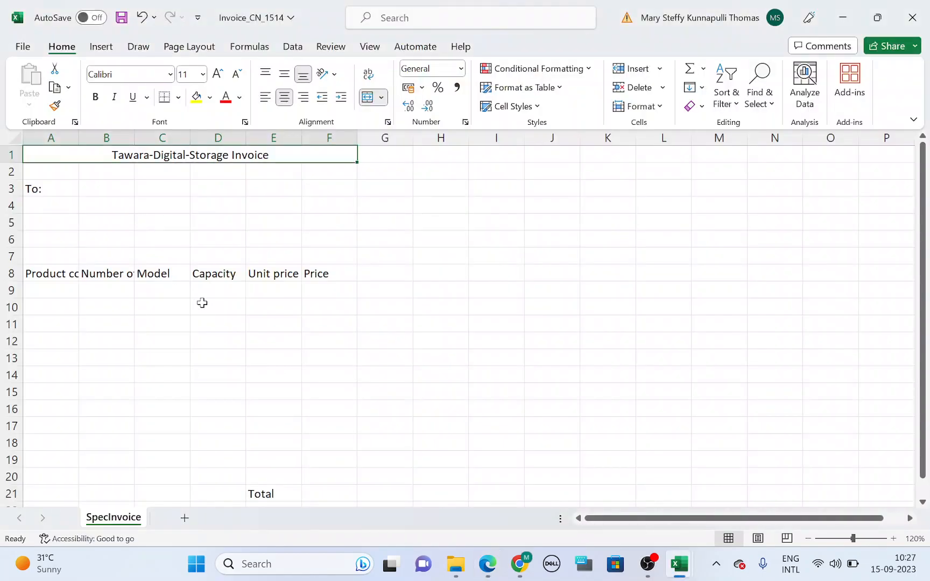
click(14, 138)
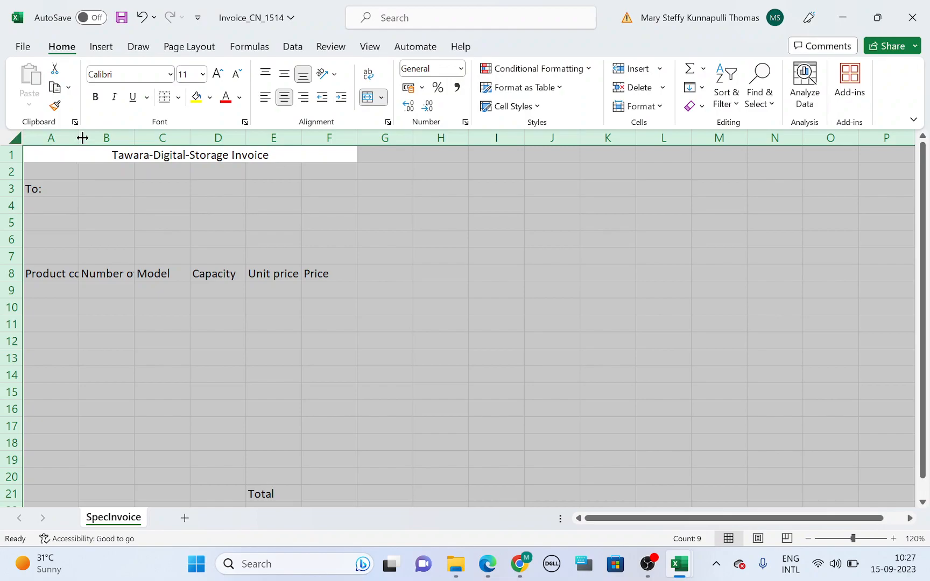
double_click(78, 138)
click(429, 355)
Widen columns A to F to one equal width that fully fits the "Number of items" heading, matching the question paper's layout.
key(alt+Tab)
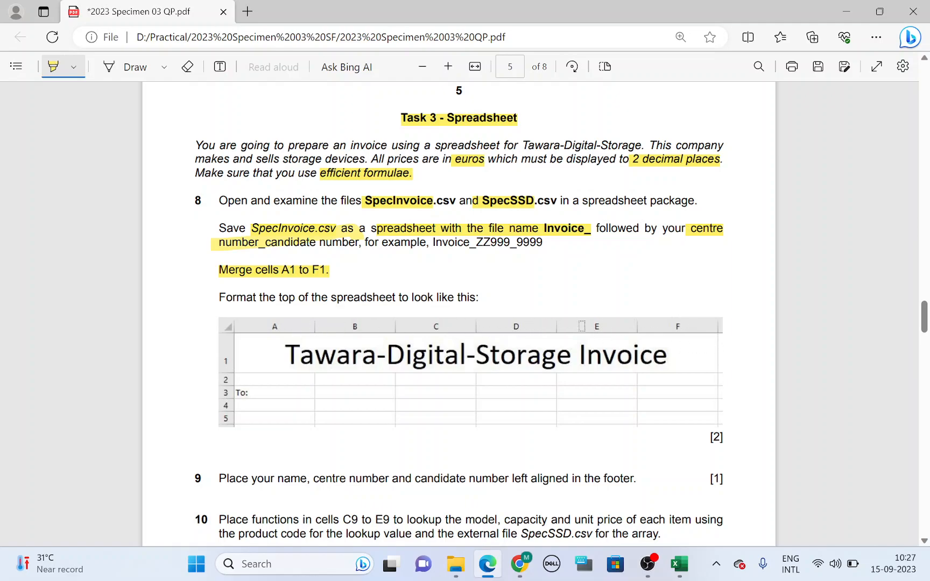
key(alt+Tab)
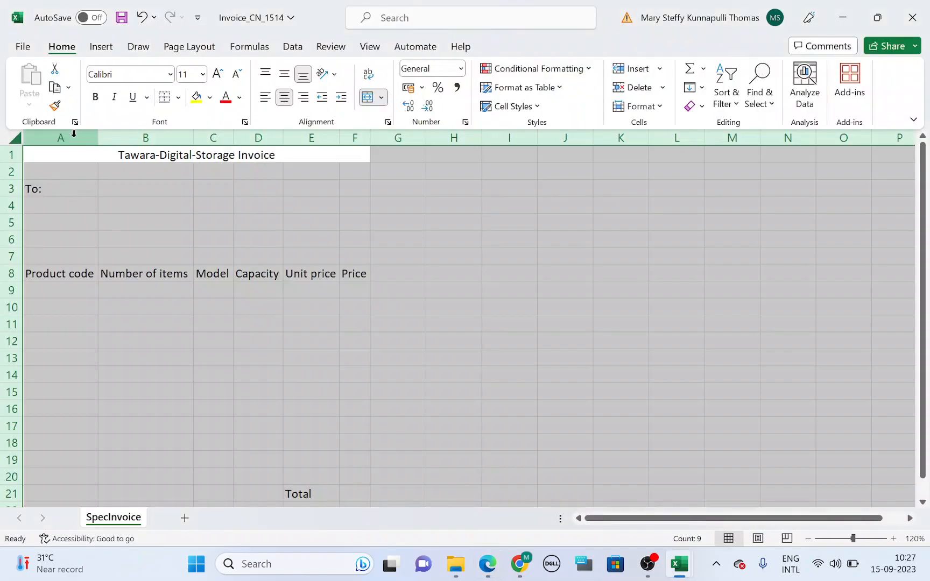
drag(61, 138, 342, 138)
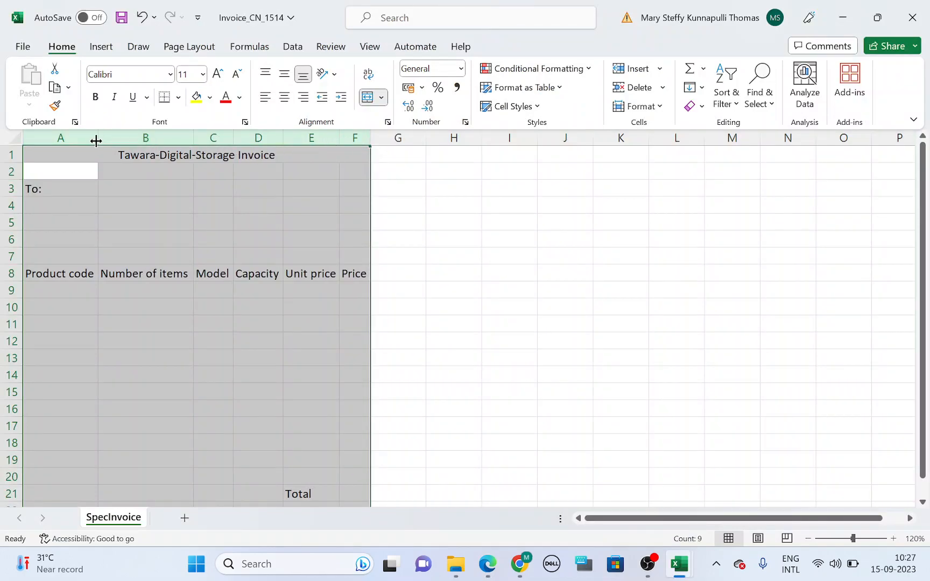
drag(95, 140, 105, 139)
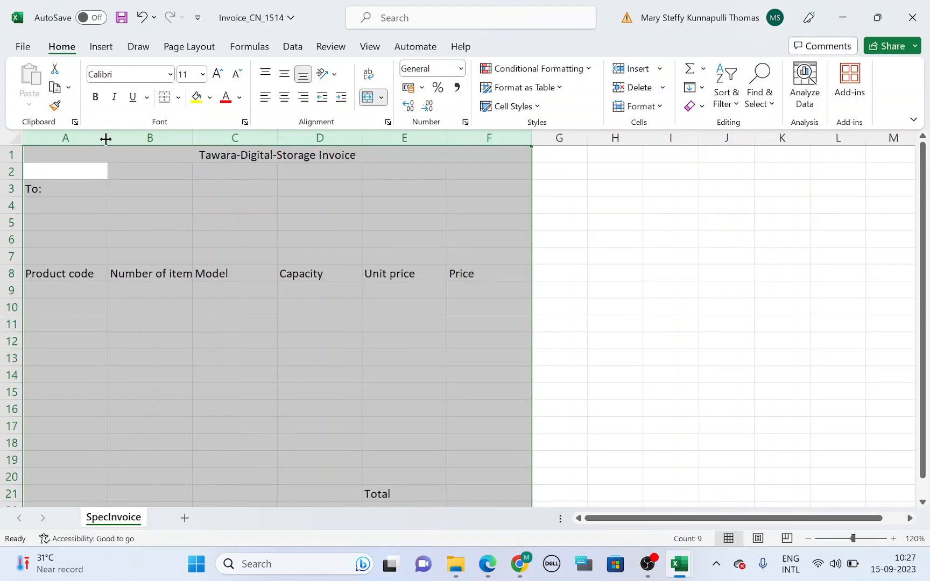
drag(106, 139, 117, 141)
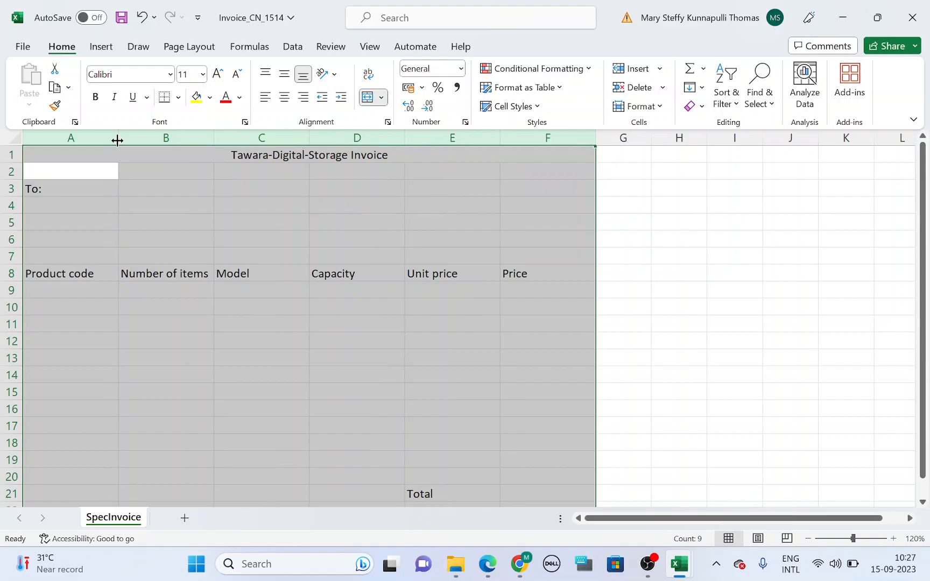
key(alt+Tab)
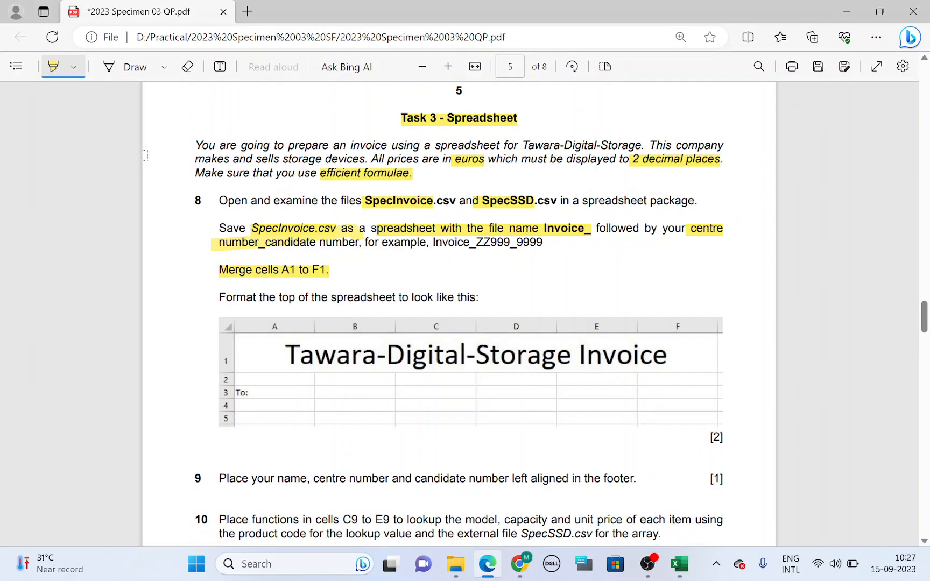
Enlarge the merged invoice title in row 1 to 36 pt to resemble the title layout in the question paper.
key(alt+Tab)
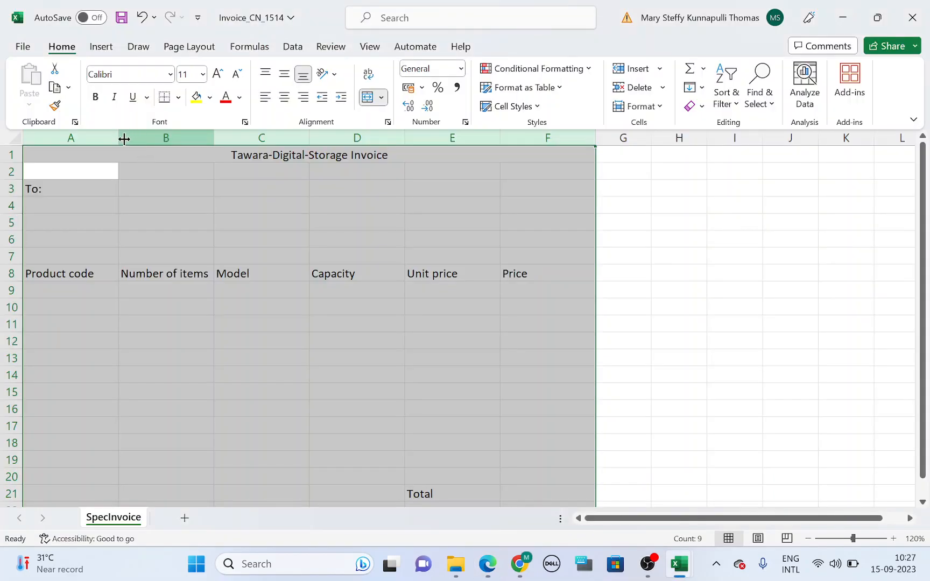
click(548, 207)
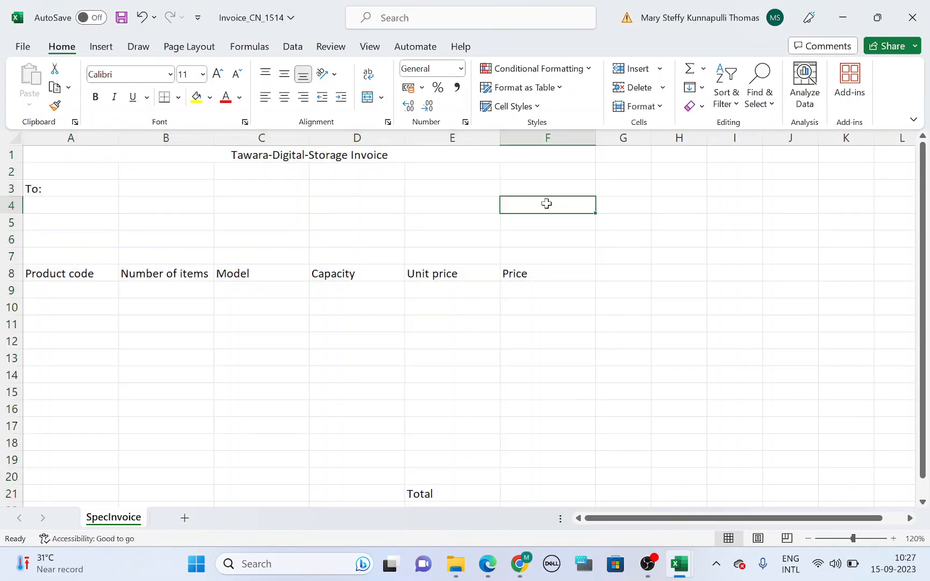
click(384, 157)
key(alt+Tab)
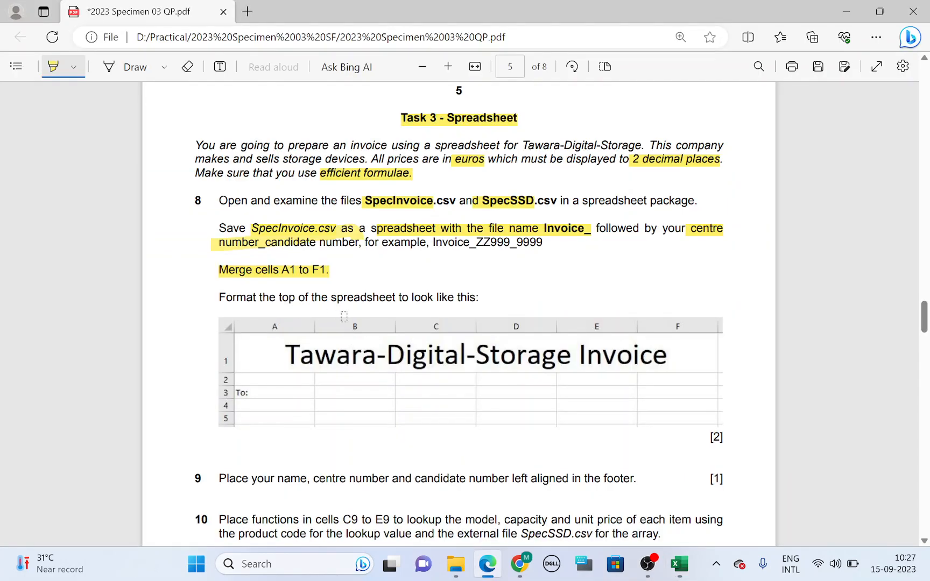
scroll(343, 317, down, 2)
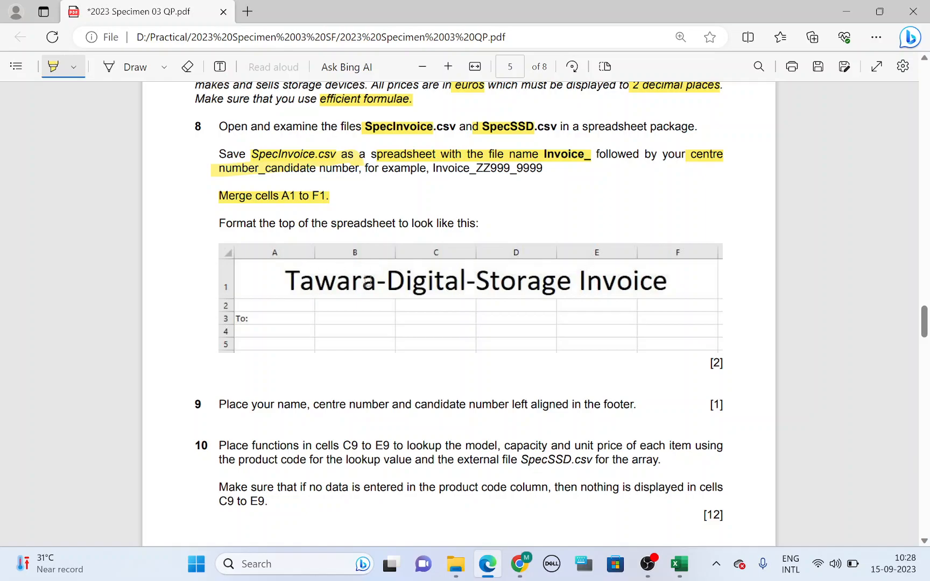
key(alt+Tab)
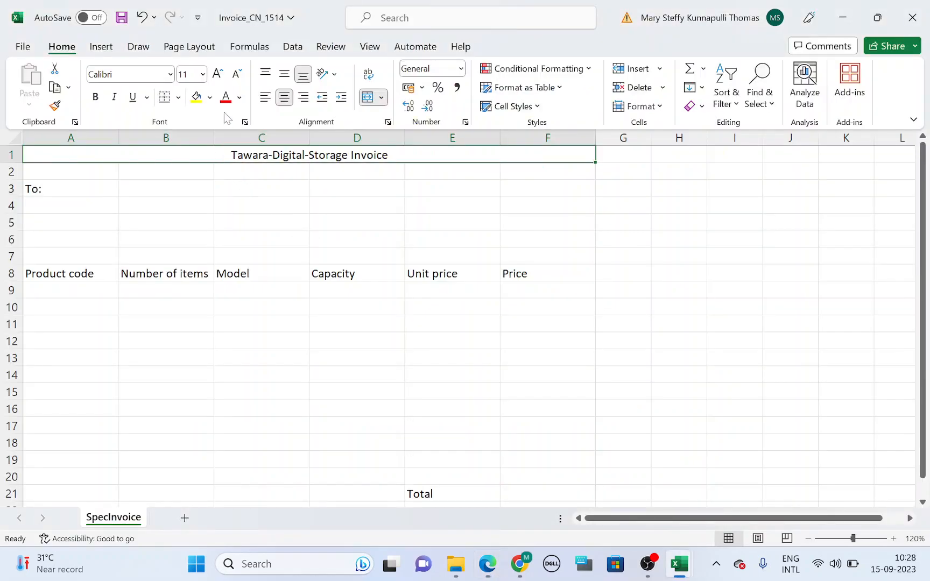
click(218, 75)
click(218, 74)
click(218, 74)
click(218, 74)
click(219, 75)
click(219, 75)
click(219, 75)
click(219, 74)
click(219, 74)
key(alt+Tab)
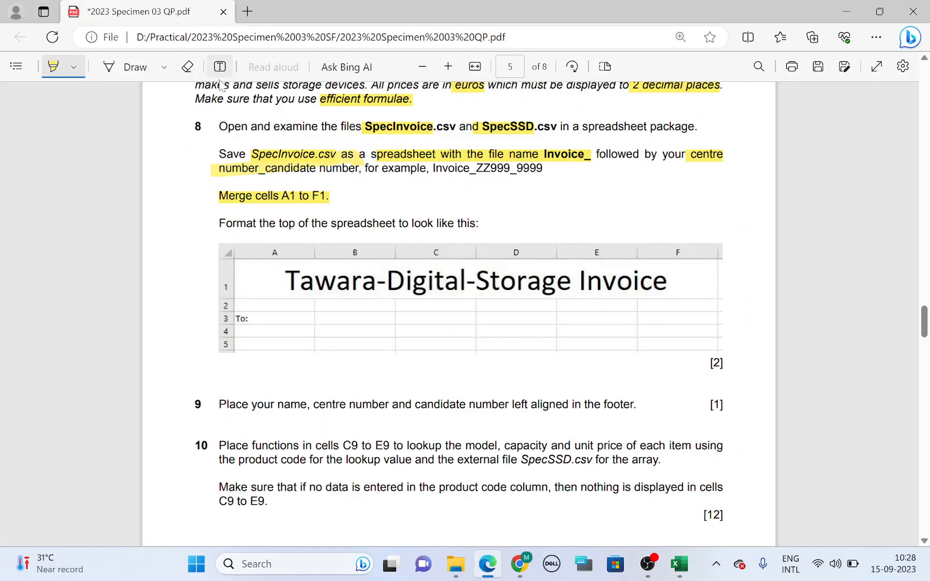
key(alt+Tab)
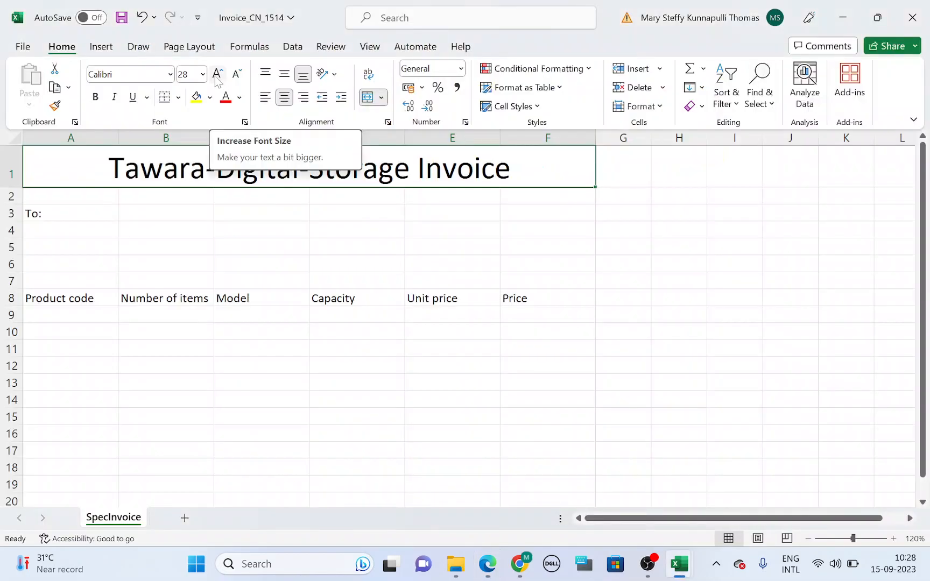
click(217, 75)
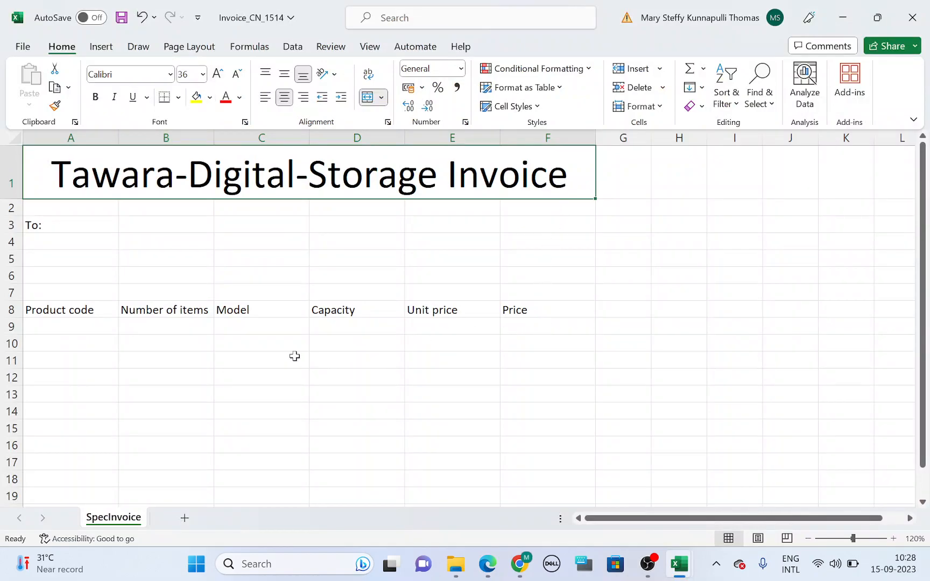
Highlight the question 9 wording in the question paper about name, centre number and candidate number left aligned in the footer.
key(alt+Tab)
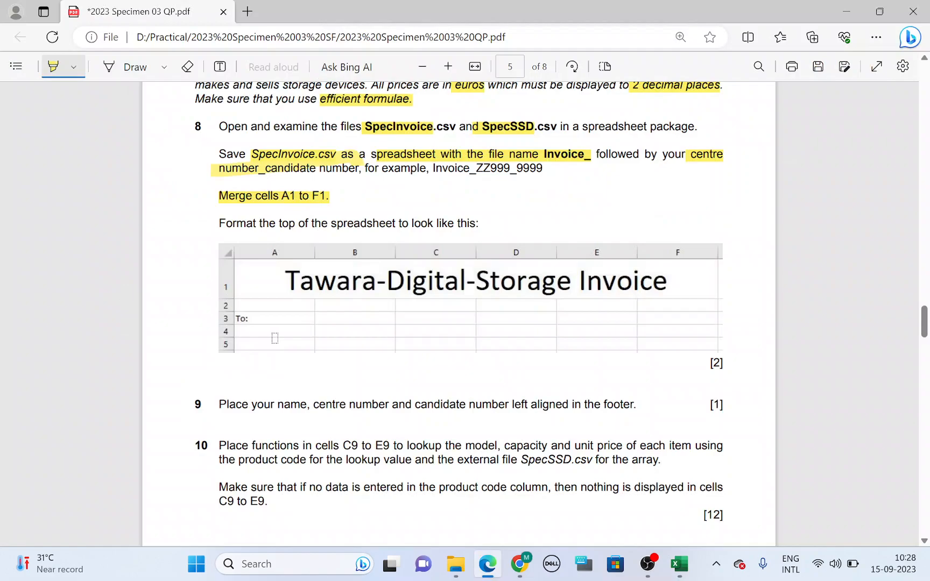
scroll(275, 337, down, 3)
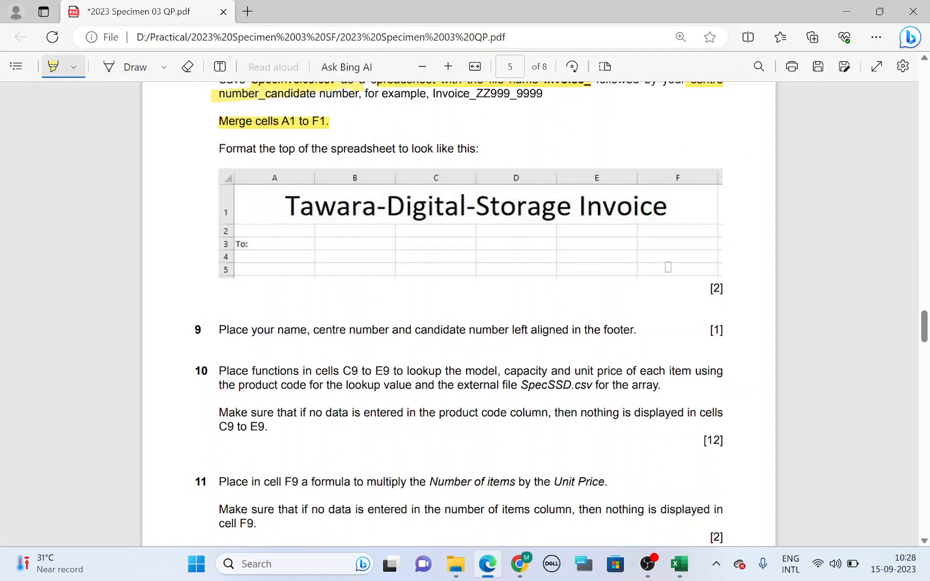
key(alt+Tab)
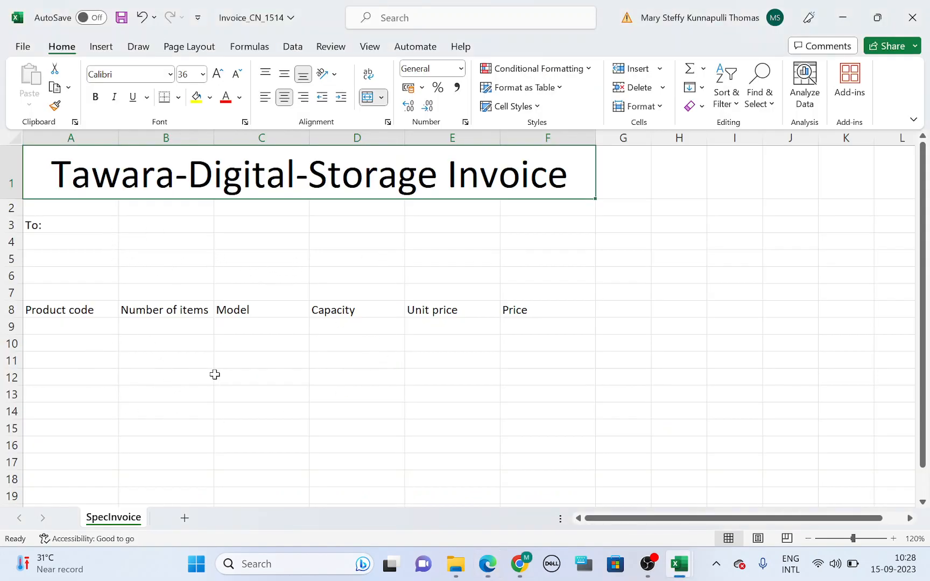
key(alt+Tab)
scroll(249, 263, down, 3)
drag(264, 263, 634, 257)
Add a left-aligned page footer reading "Name CN 1514" to the invoice sheet in Excel.
key(alt+Tab)
click(102, 48)
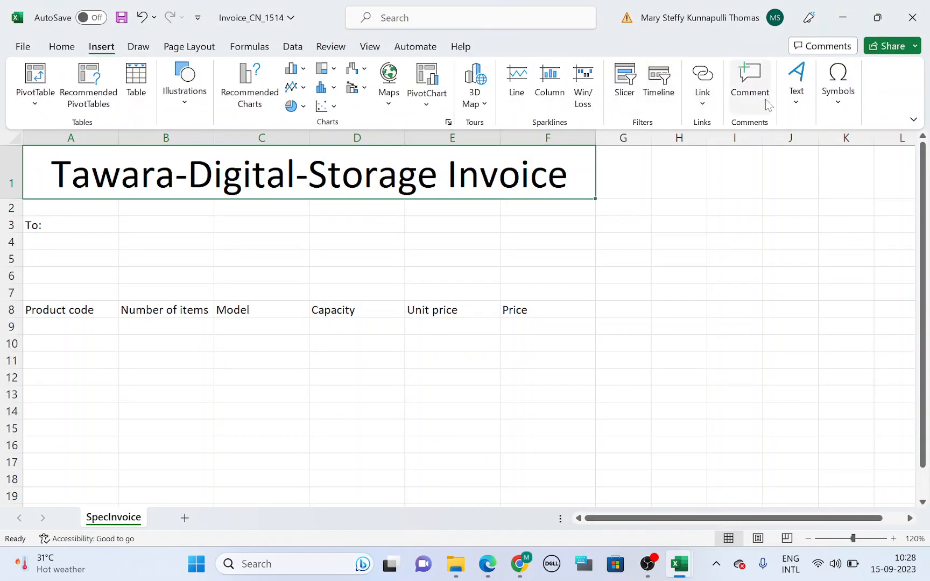
click(796, 94)
click(792, 160)
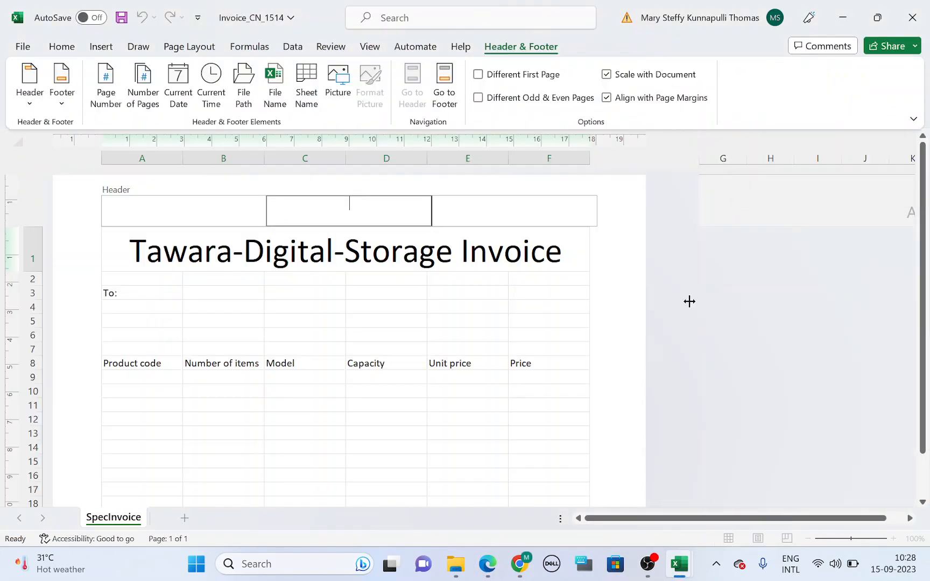
click(533, 421)
scroll(409, 409, down, 8)
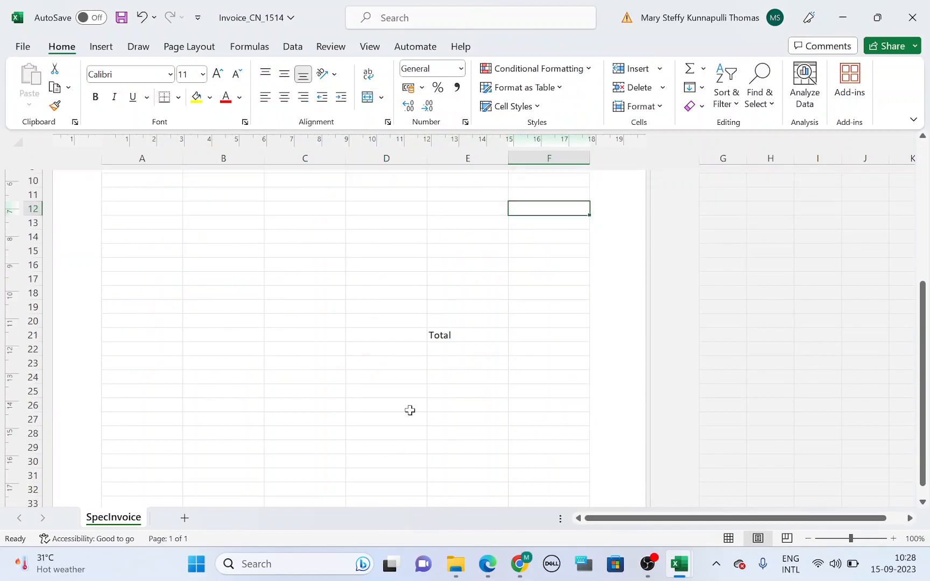
scroll(403, 406, down, 1)
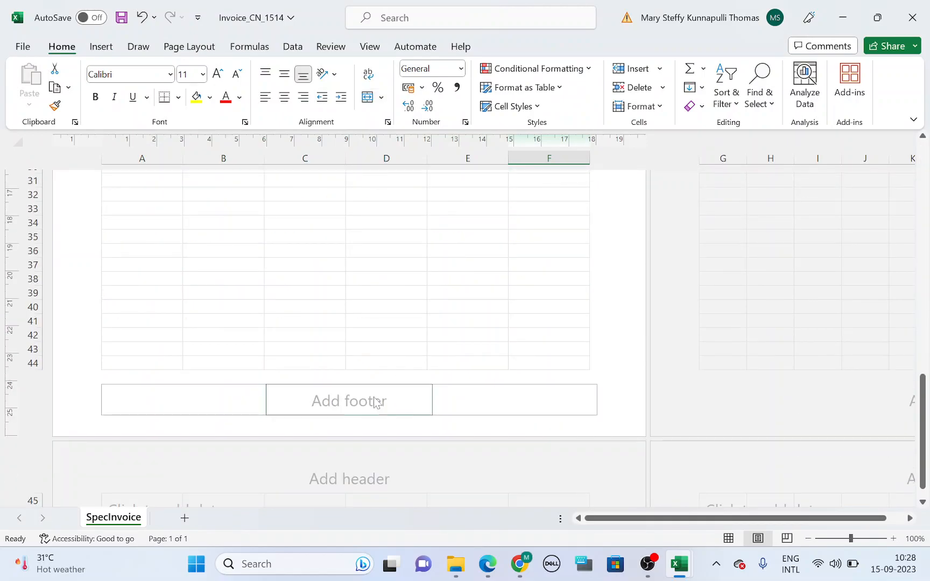
click(176, 398)
text(Nam)
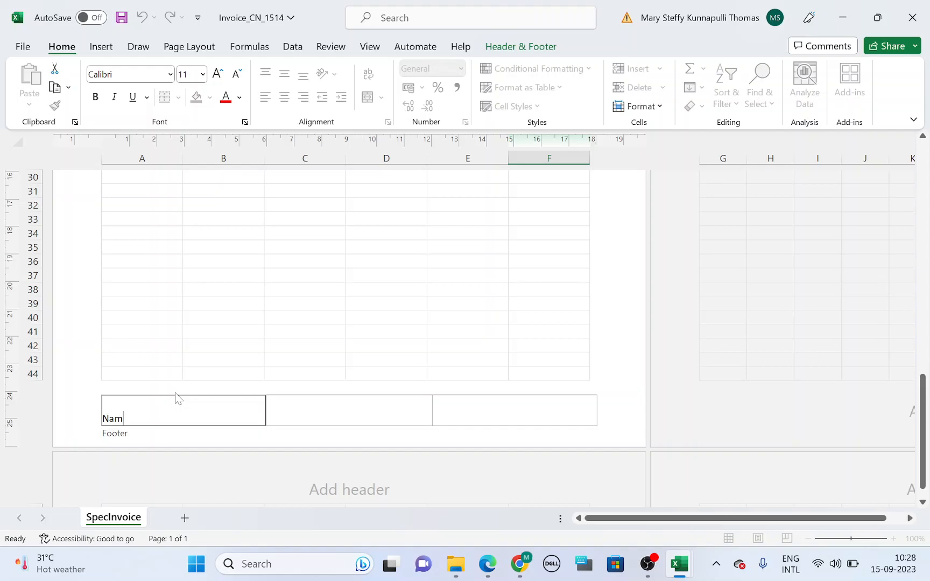
text(e CN 1514)
Leave footer editing and return the invoice sheet to Normal view.
key(alt+Tab)
key(alt+Tab)
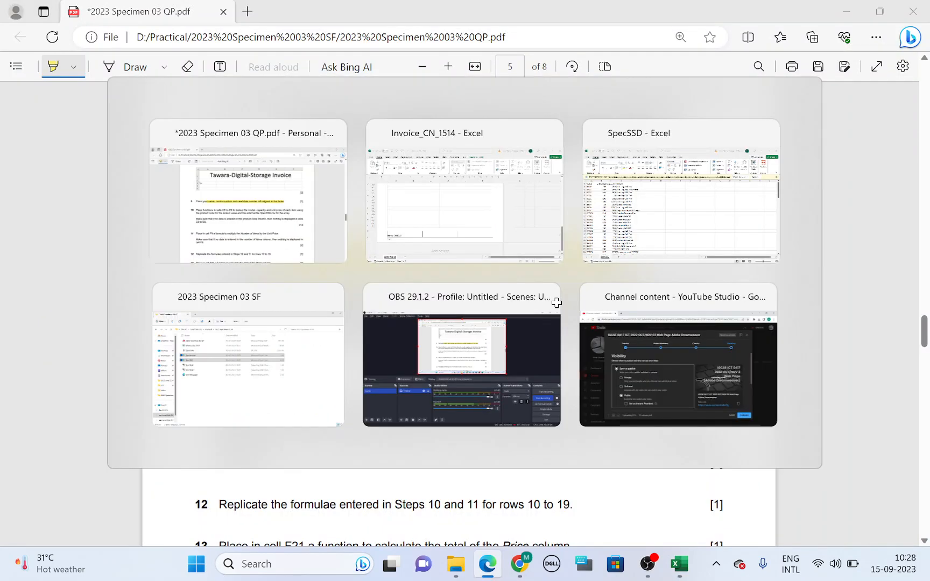
key(alt+Tab)
key(alt+Tab)
click(356, 257)
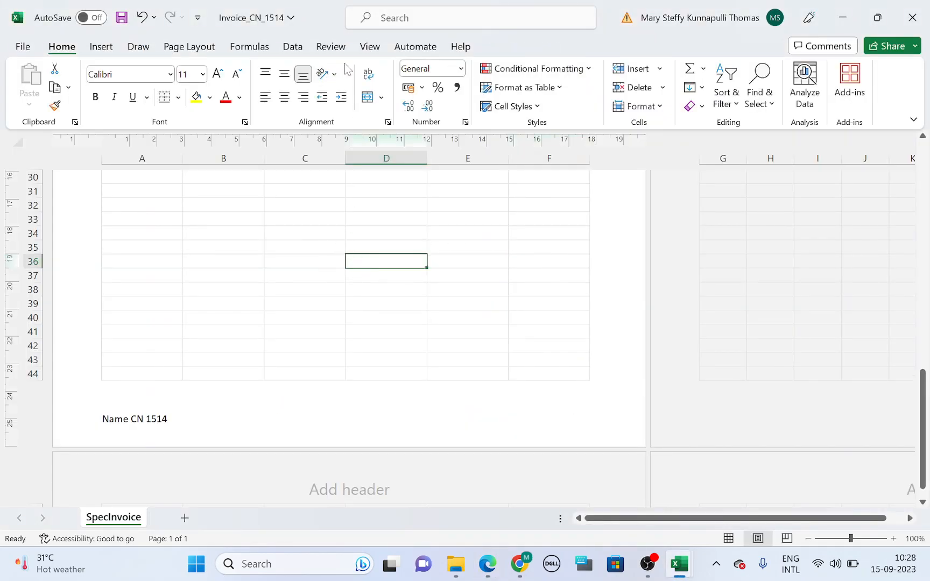
click(369, 46)
click(221, 86)
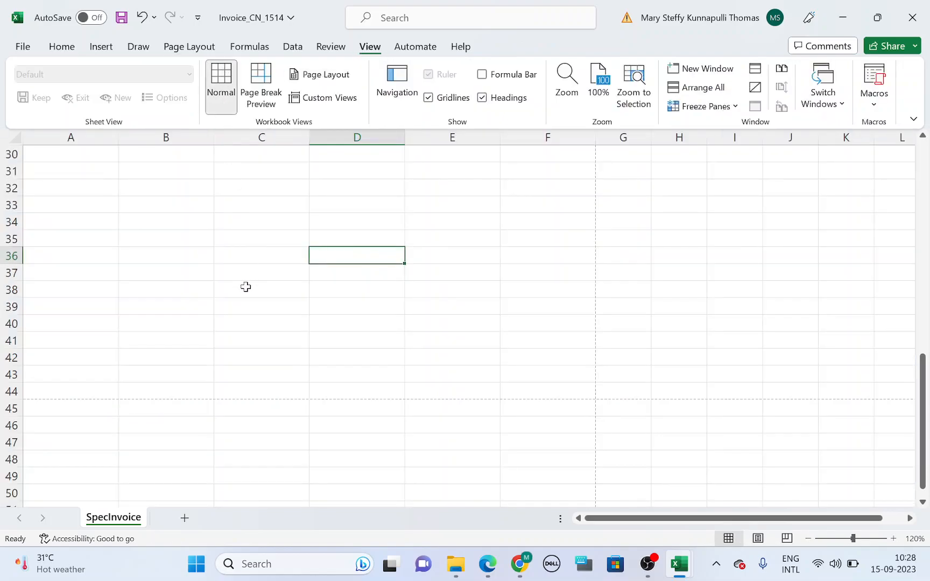
scroll(245, 286, up, 10)
Highlight "C9 to E9" in question 10 of the question paper and select cells C9 to E9 in the invoice workbook.
key(alt+Tab)
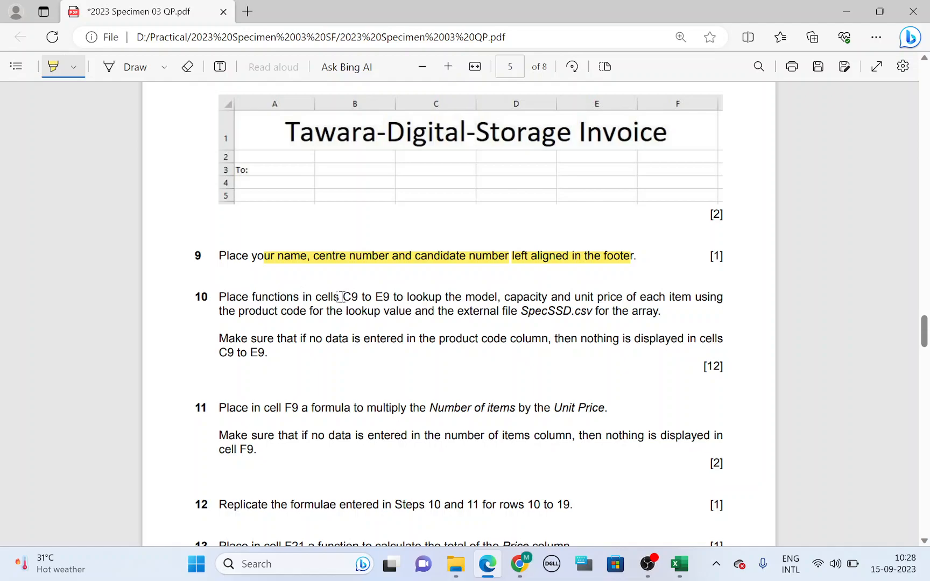
drag(344, 297, 388, 296)
key(alt+Tab)
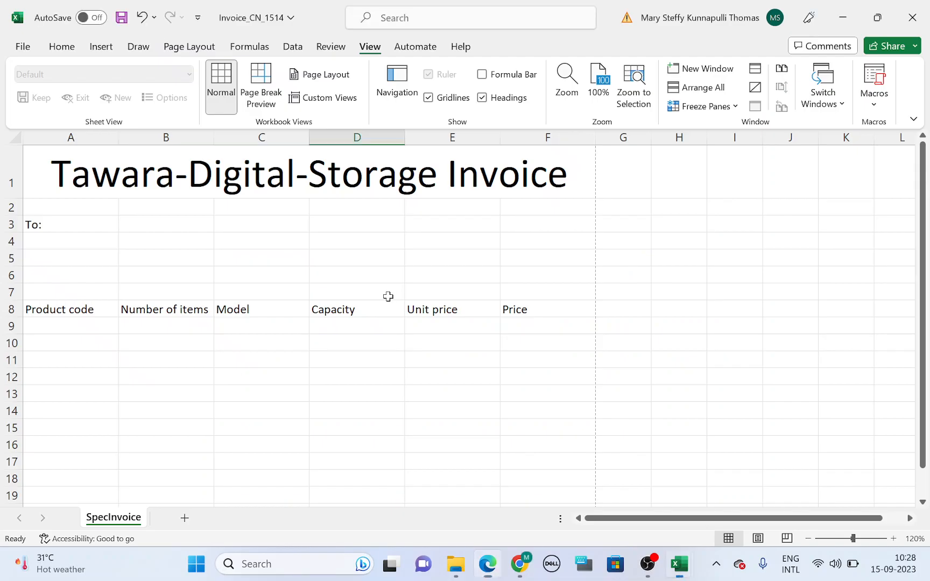
click(276, 324)
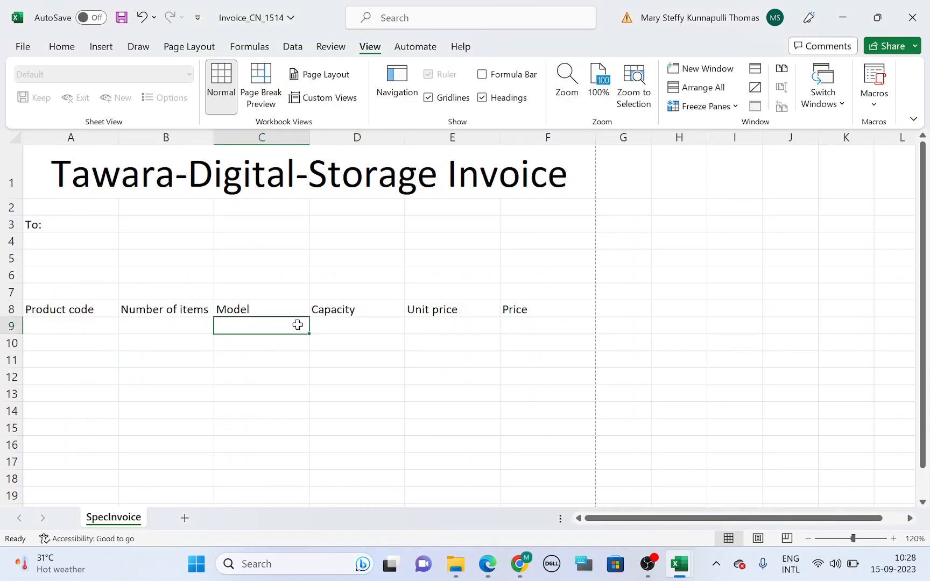
drag(288, 326, 487, 324)
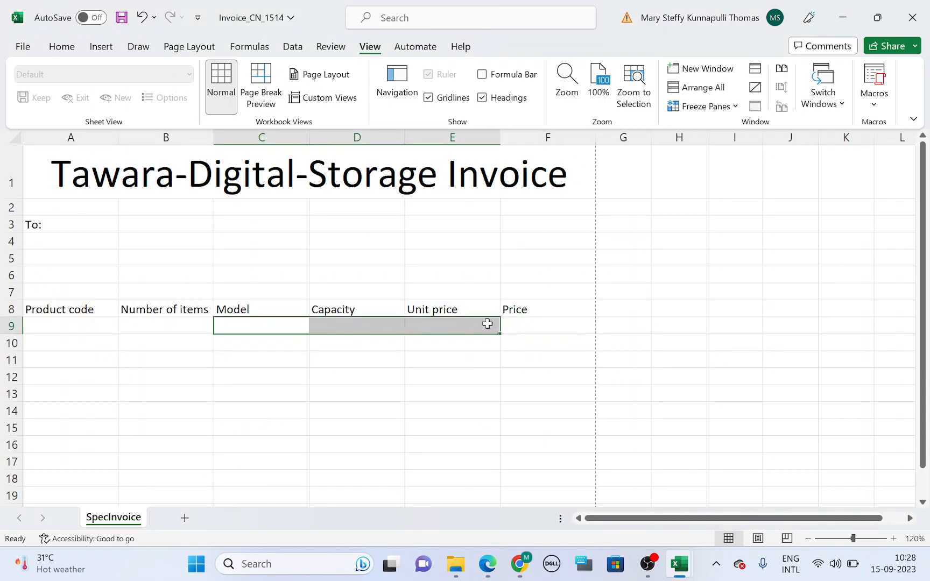
Highlight question 10's model, capacity and unit price lookup, its product code lookup value and the external SpecSSD.csv array in the paper.
key(alt+Tab)
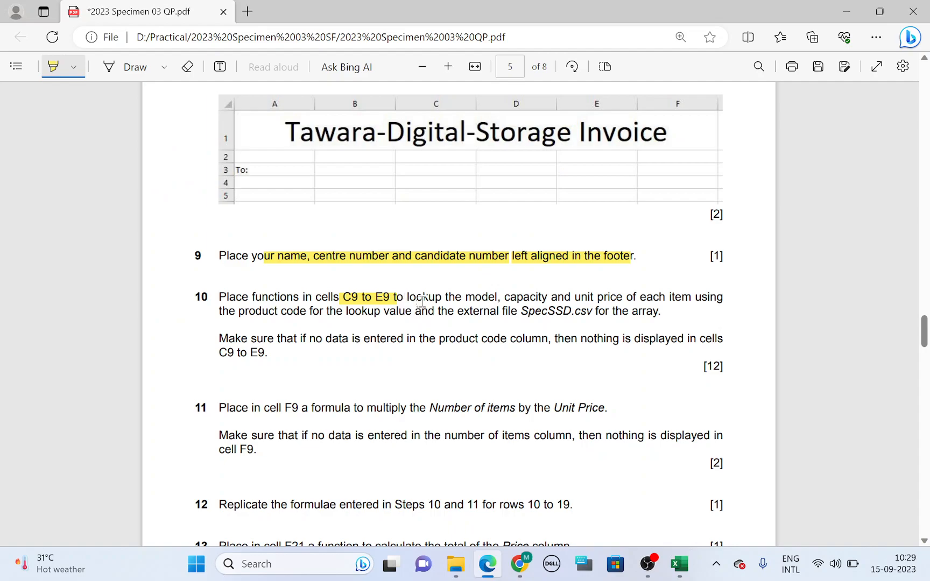
mouse_move(408, 299)
mouse_down()
mouse_move(487, 311)
mouse_move(621, 301)
mouse_up()
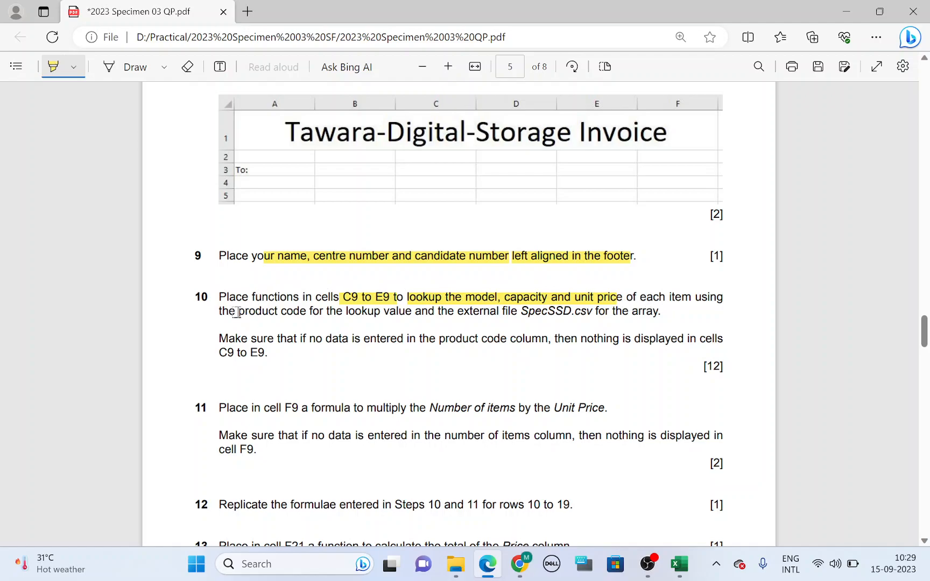
drag(243, 312, 649, 311)
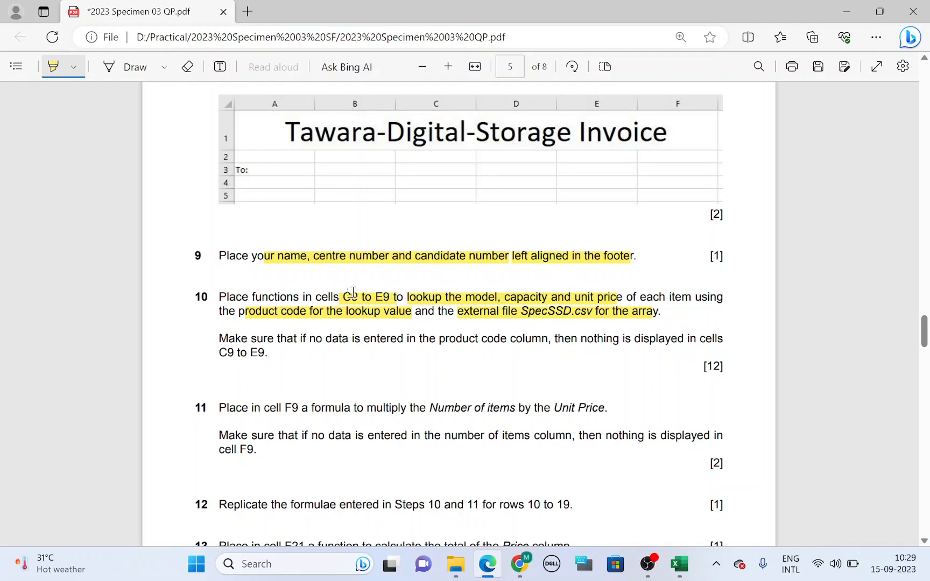
key(alt+Tab)
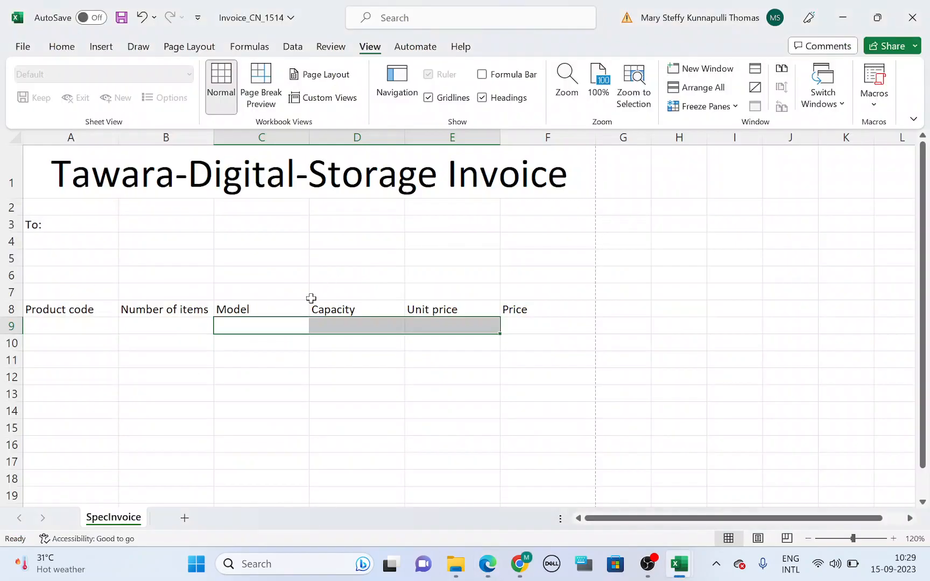
click(279, 322)
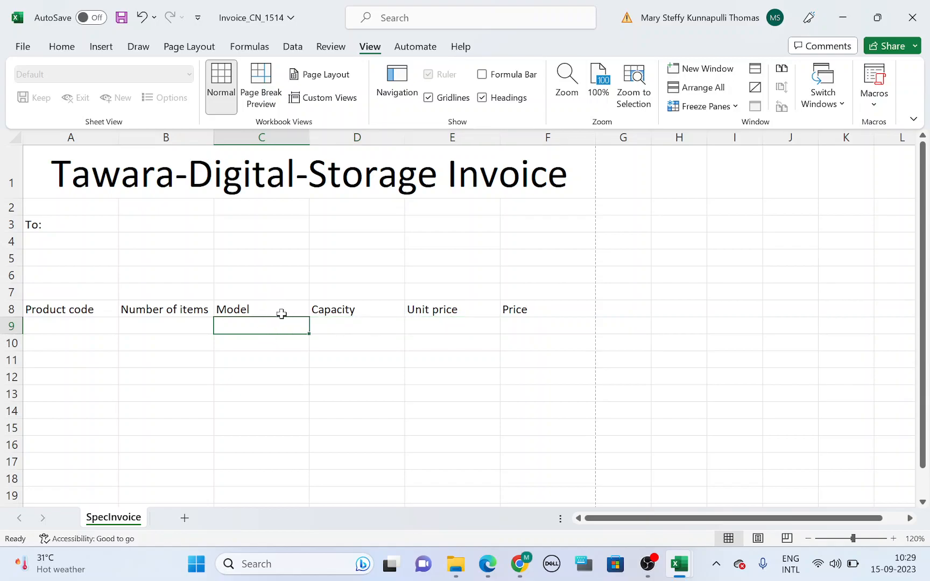
click(96, 49)
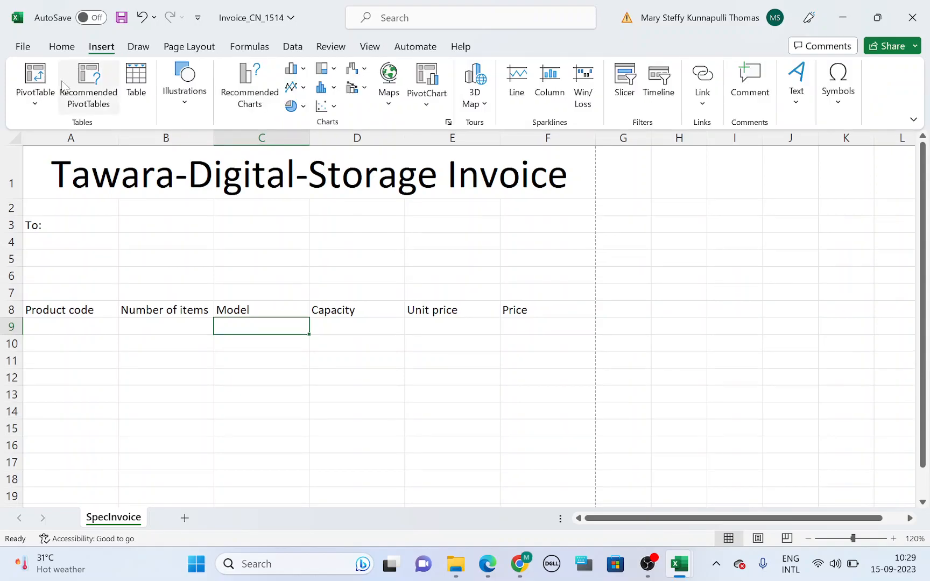
click(248, 48)
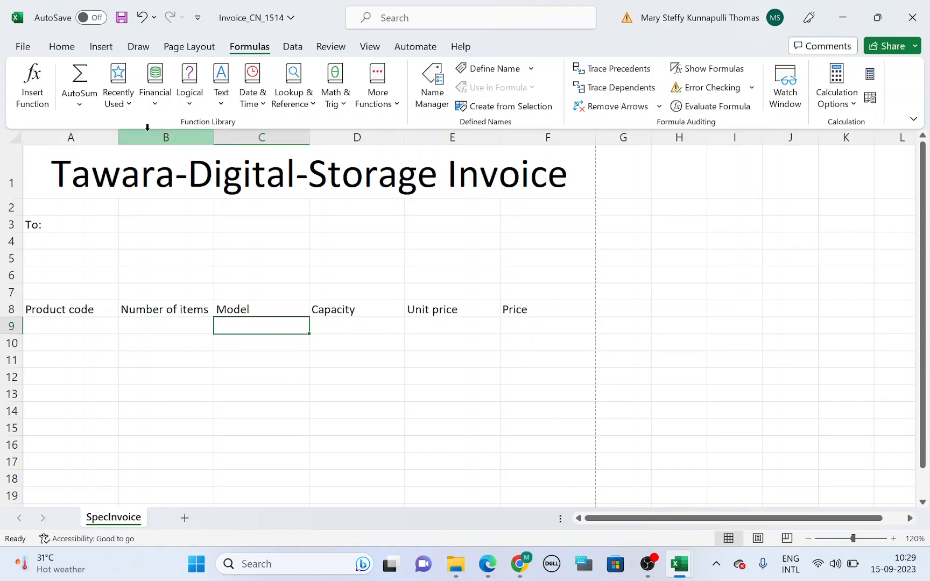
click(33, 86)
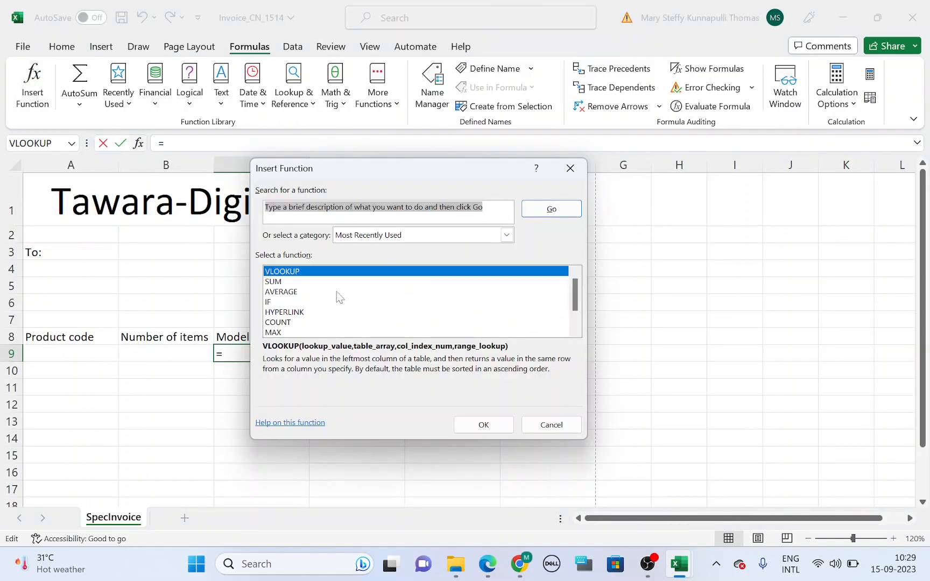
key(alt+Tab)
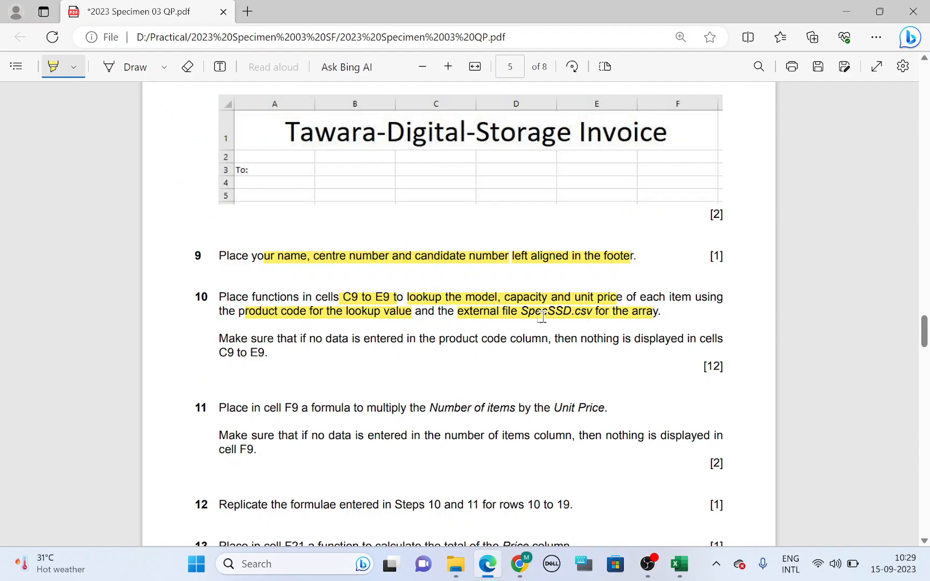
mouse_move(679, 563)
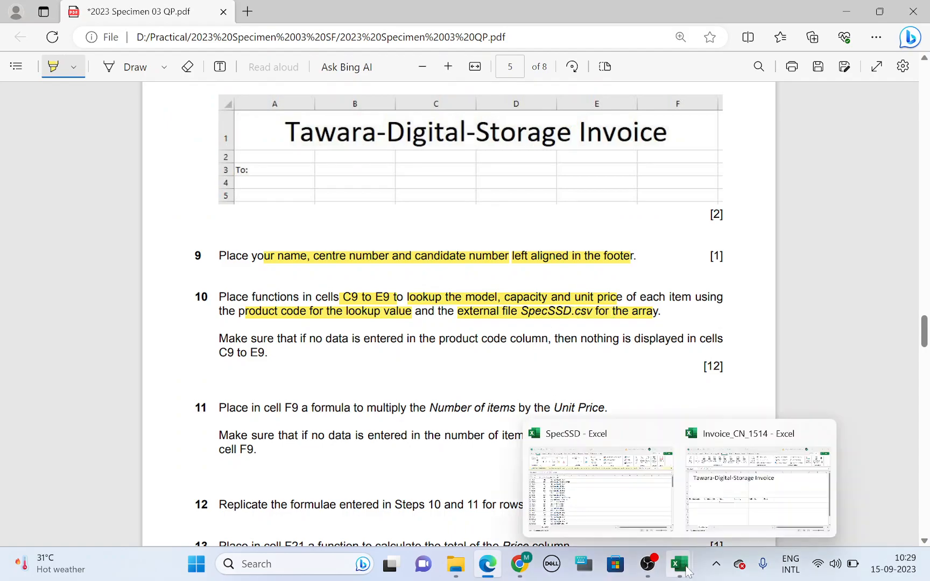
click(796, 484)
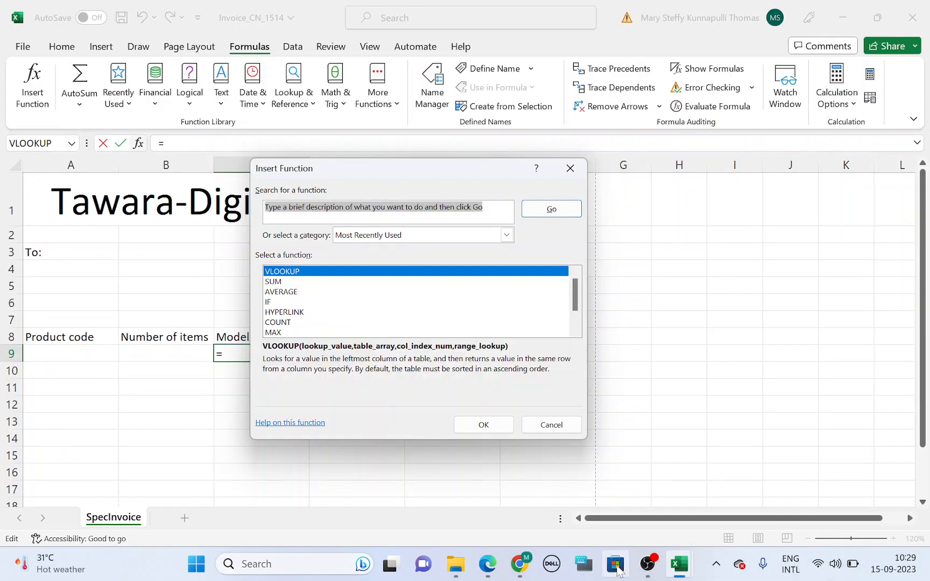
click(551, 425)
Check the product columns in the SpecSSD workbook and insert a VLOOKUP function in cell C9 of the invoice workbook.
mouse_move(679, 564)
click(601, 491)
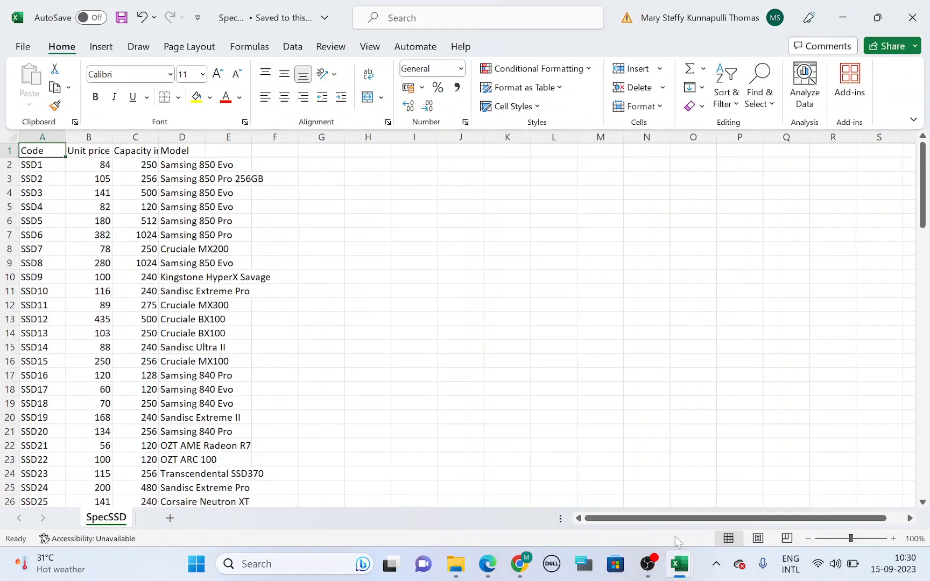
mouse_move(674, 565)
click(733, 523)
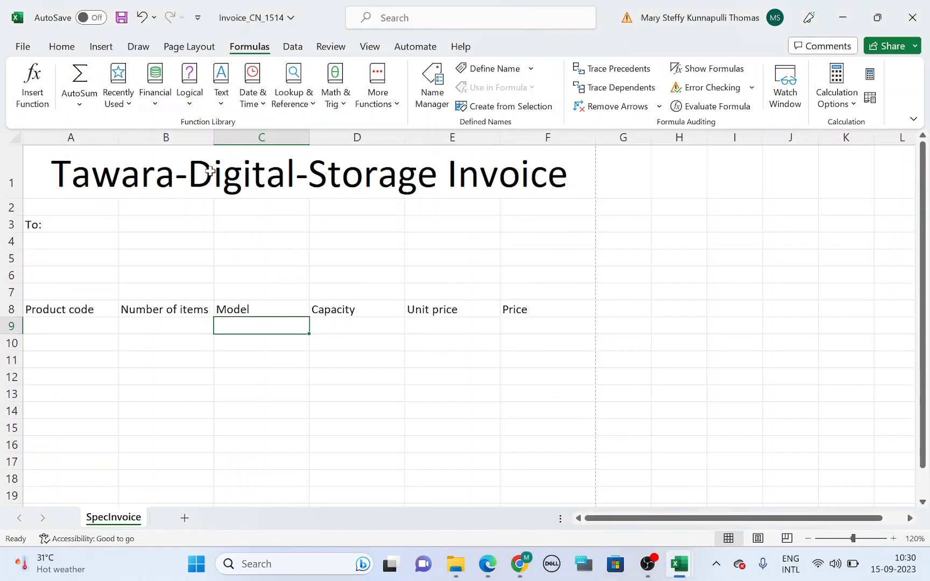
click(30, 94)
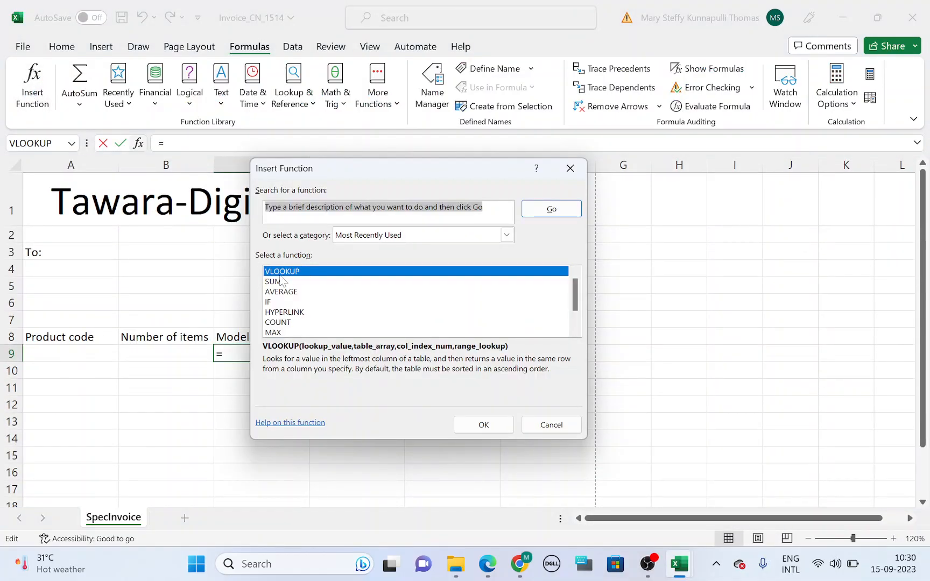
click(482, 425)
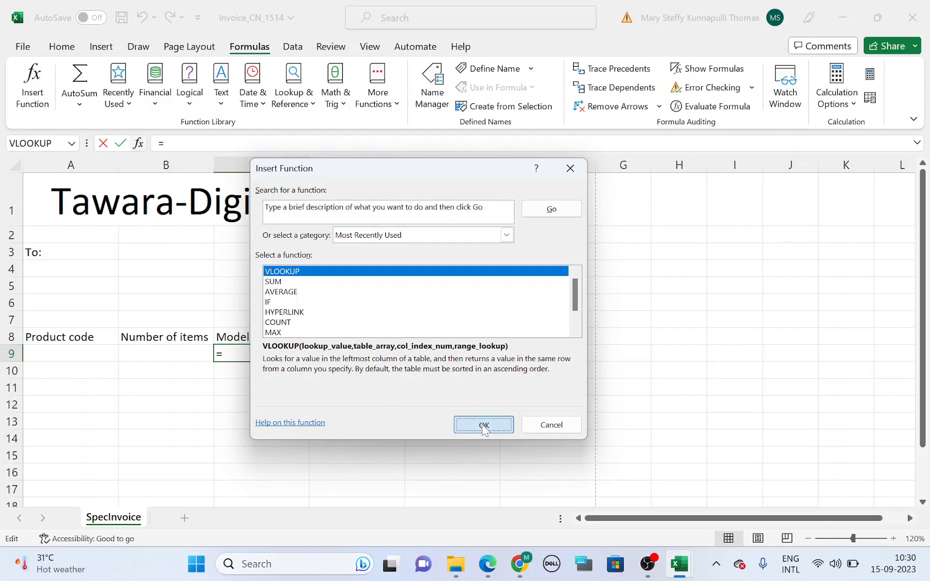
drag(434, 186, 650, 146)
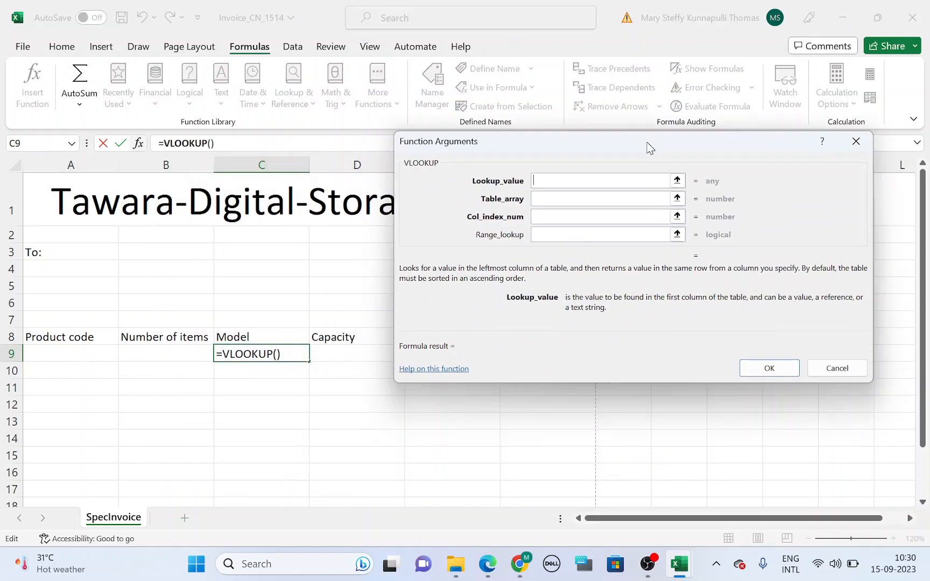
Highlight "product code for the lookup value" in question 10 of the paper and set the VLOOKUP's lookup value to A9 in the invoice.
click(486, 577)
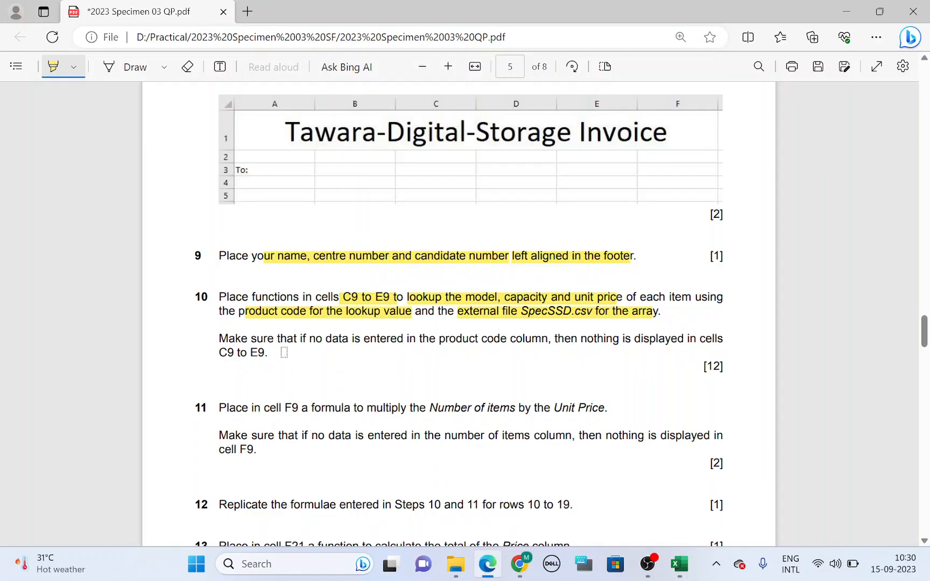
drag(233, 312, 415, 317)
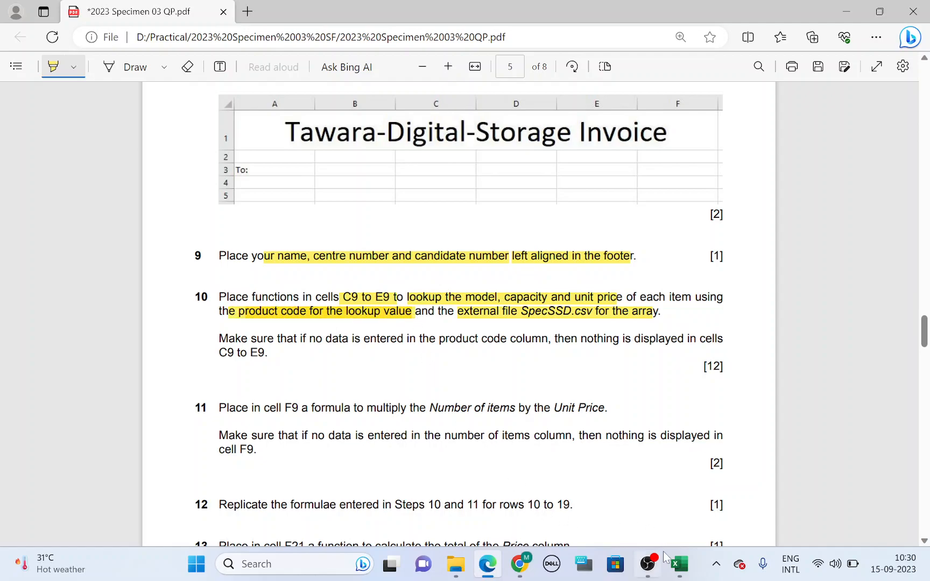
mouse_move(679, 564)
click(705, 516)
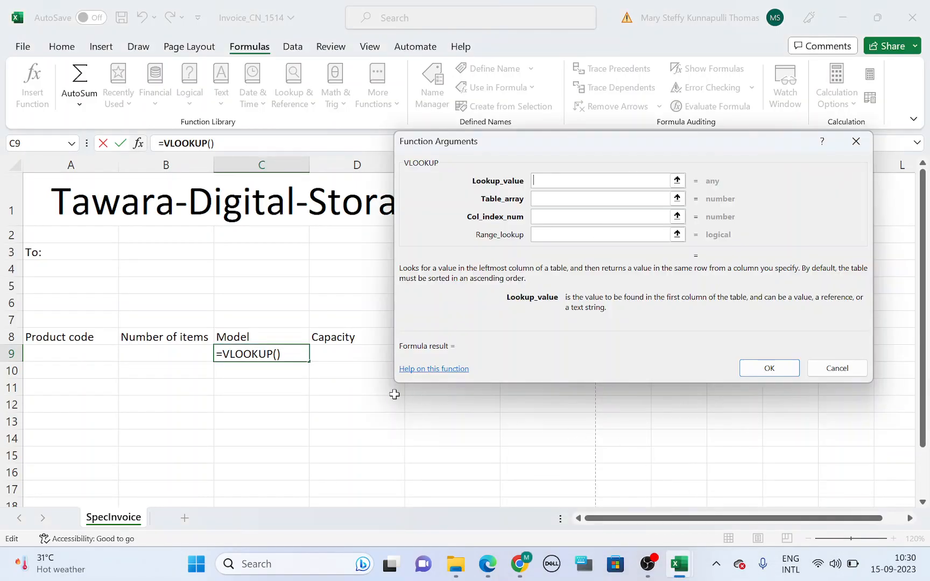
click(57, 355)
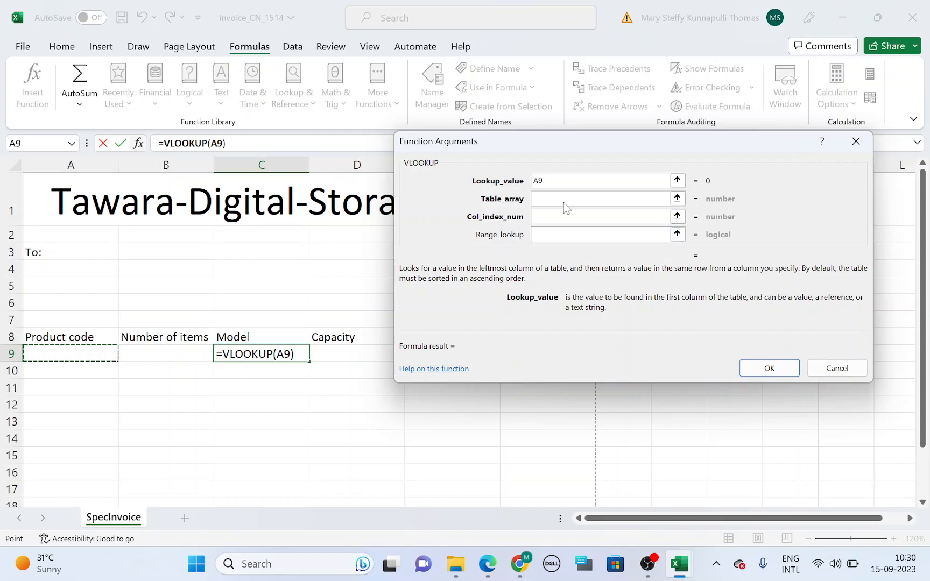
Highlight "SpecSSD.csv for the array" in the question paper and set the VLOOKUP's table array to $A$2:$D$106 of the SpecSSD workbook.
click(618, 199)
key(alt+Tab)
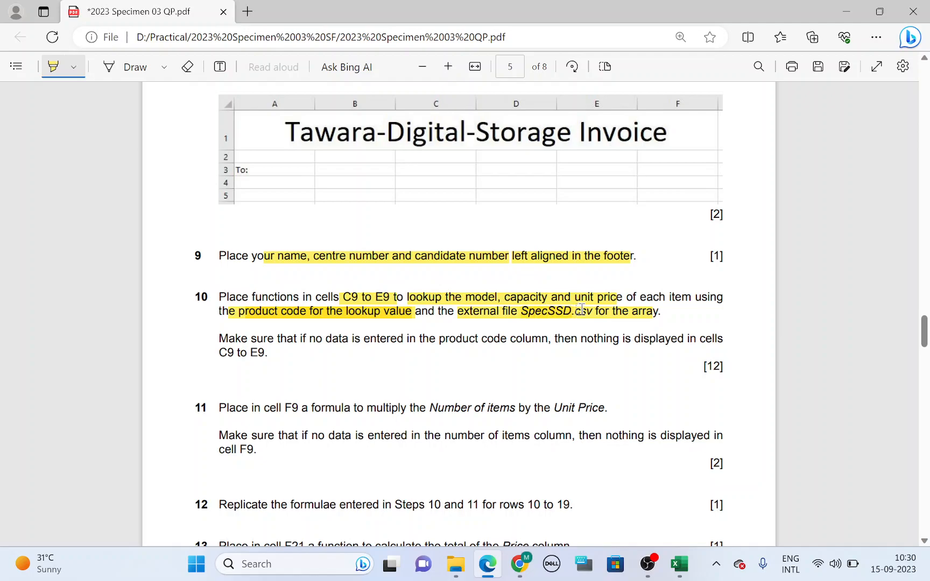
key(alt+Tab)
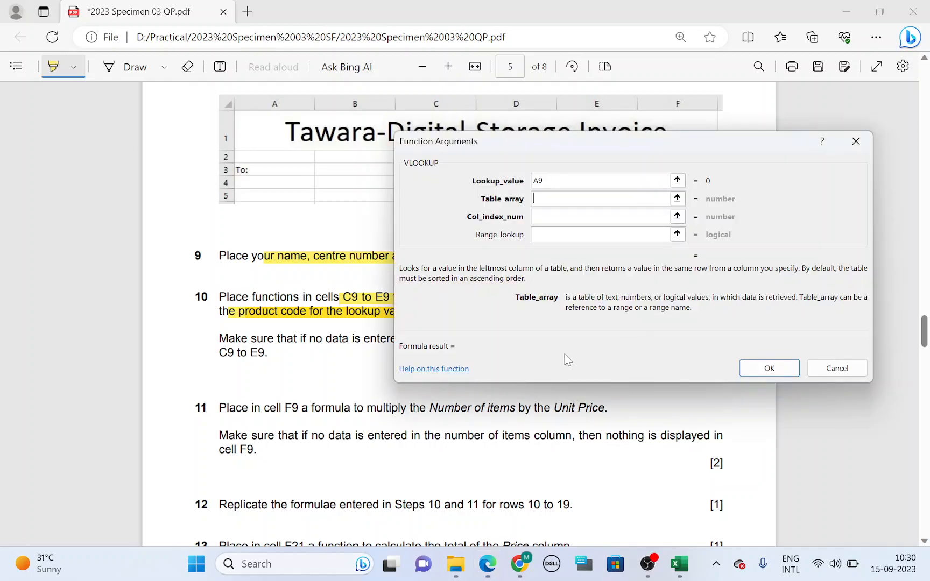
click(677, 572)
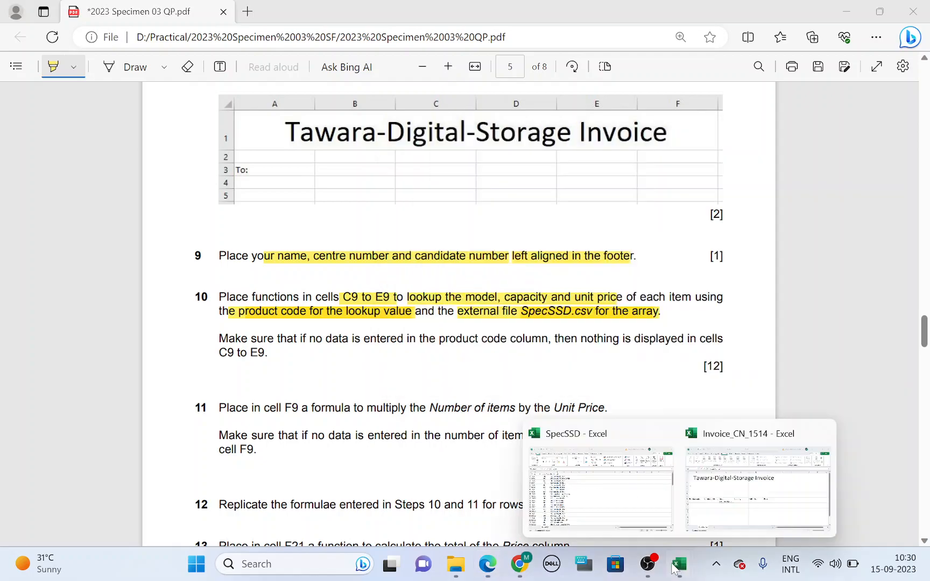
click(610, 514)
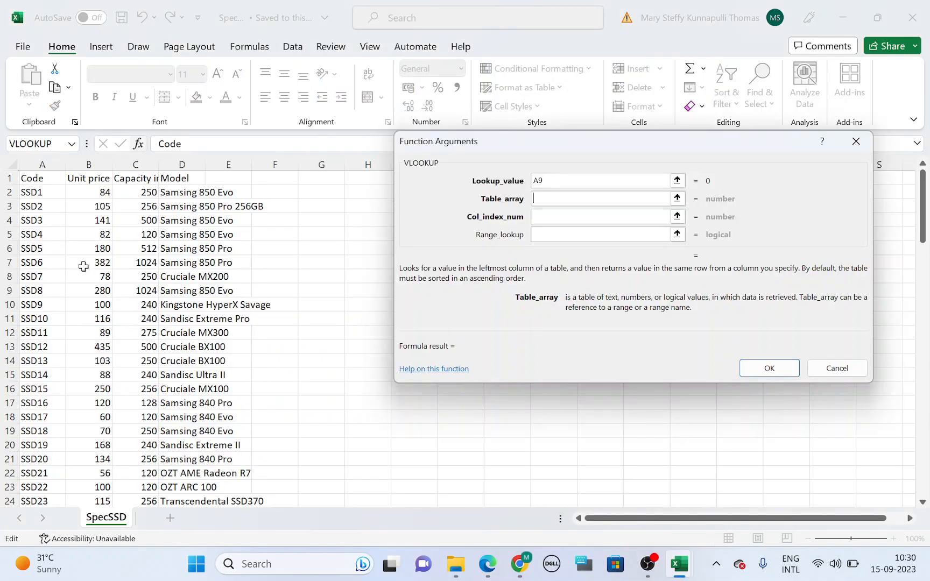
drag(35, 192, 192, 445)
scroll(191, 439, up, 20)
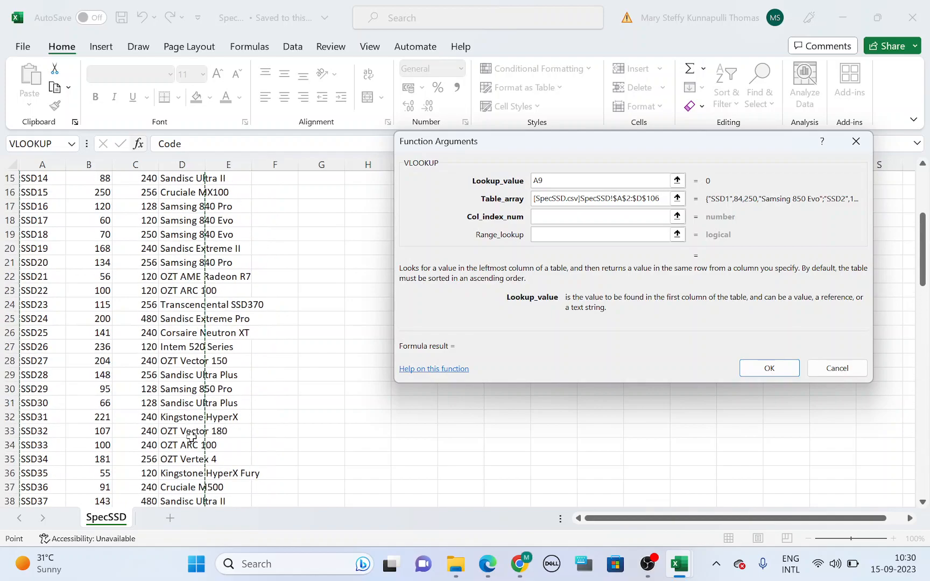
scroll(191, 437, up, 5)
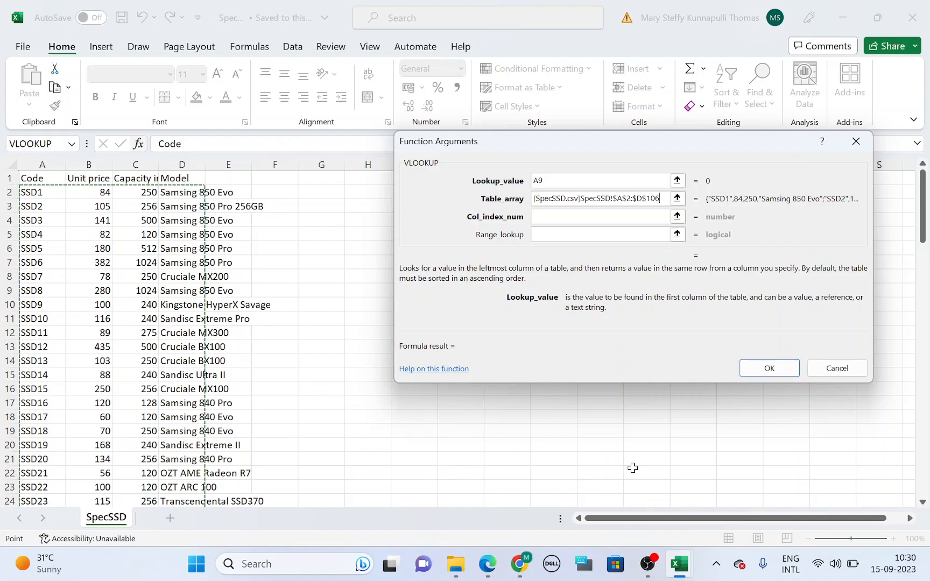
Complete the VLOOKUP in C9 with column index number 4 for the model and range lookup False.
mouse_move(681, 562)
click(705, 525)
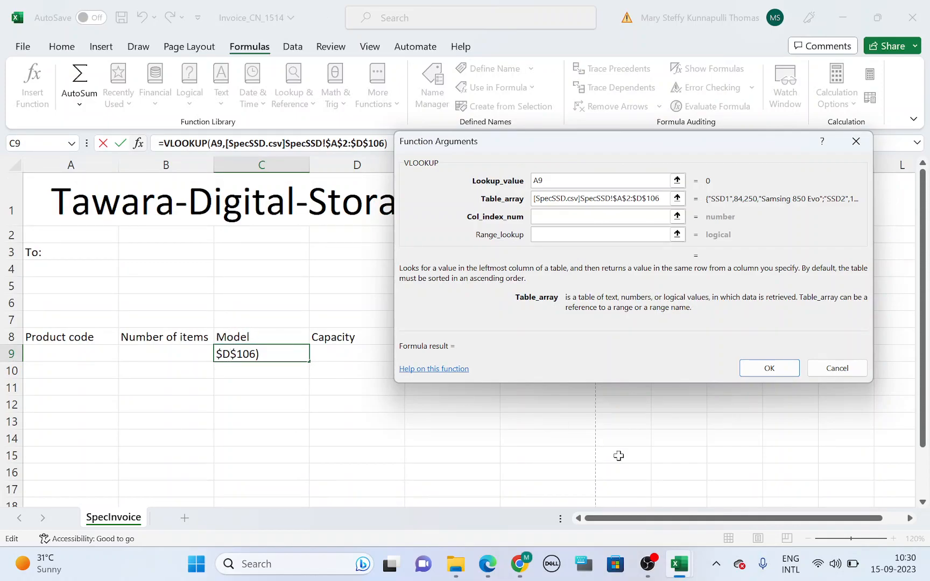
mouse_move(679, 565)
click(625, 509)
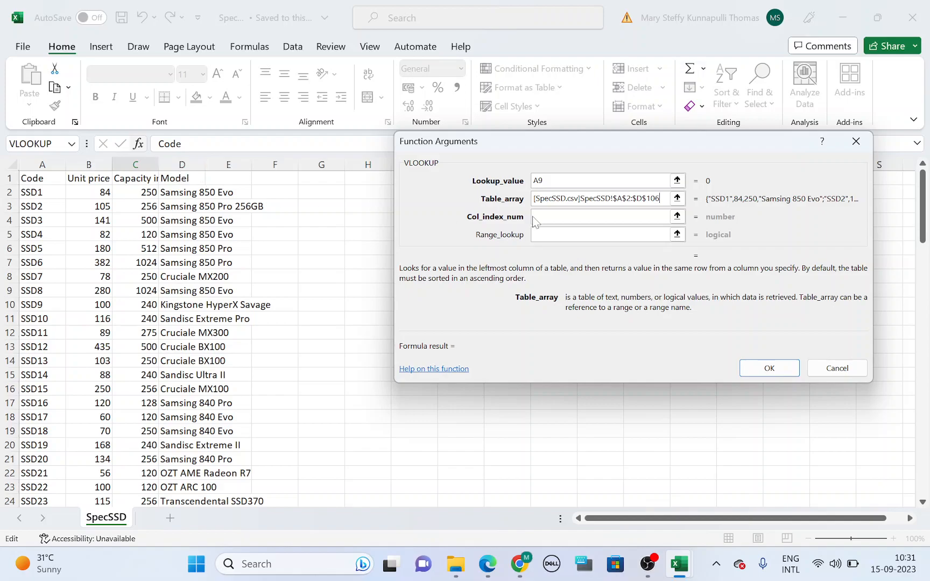
key(Tab)
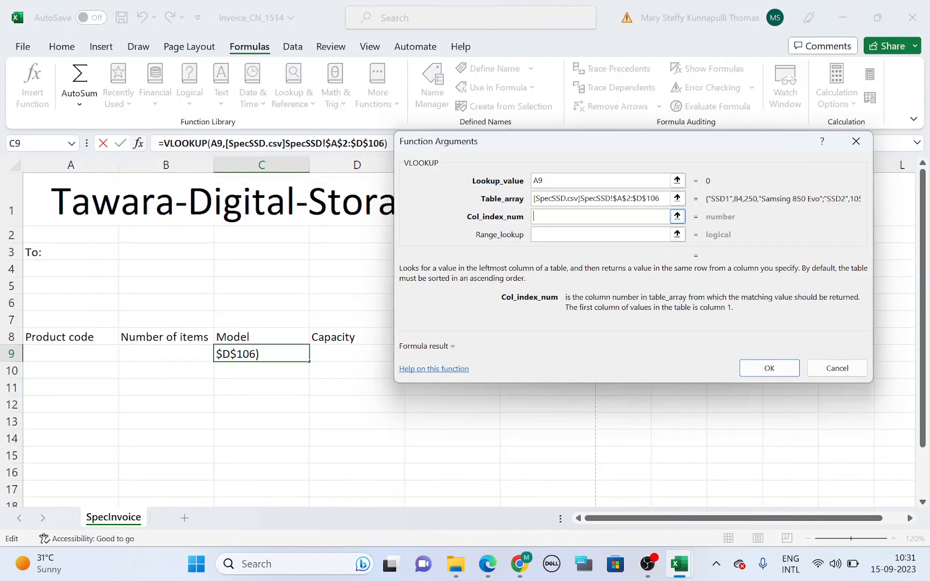
text(4)
key(Tab)
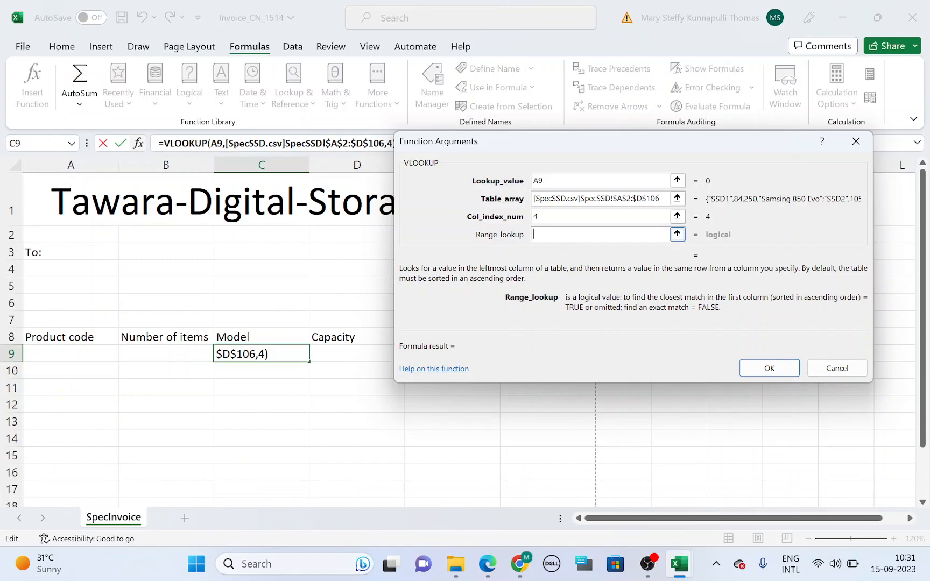
text(False)
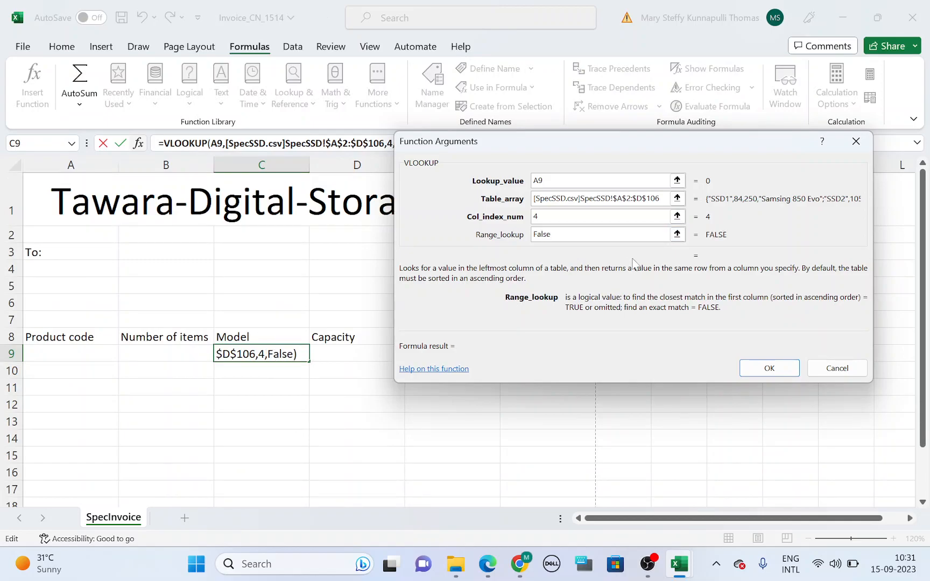
click(784, 374)
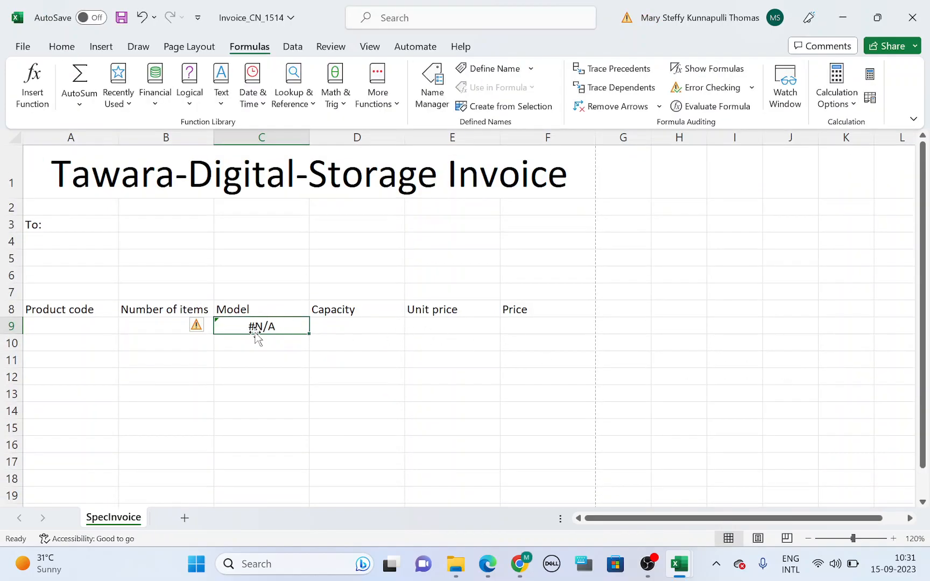
Test the model lookup by entering SSD1 as the product code in A9, and clear the cell again.
click(93, 325)
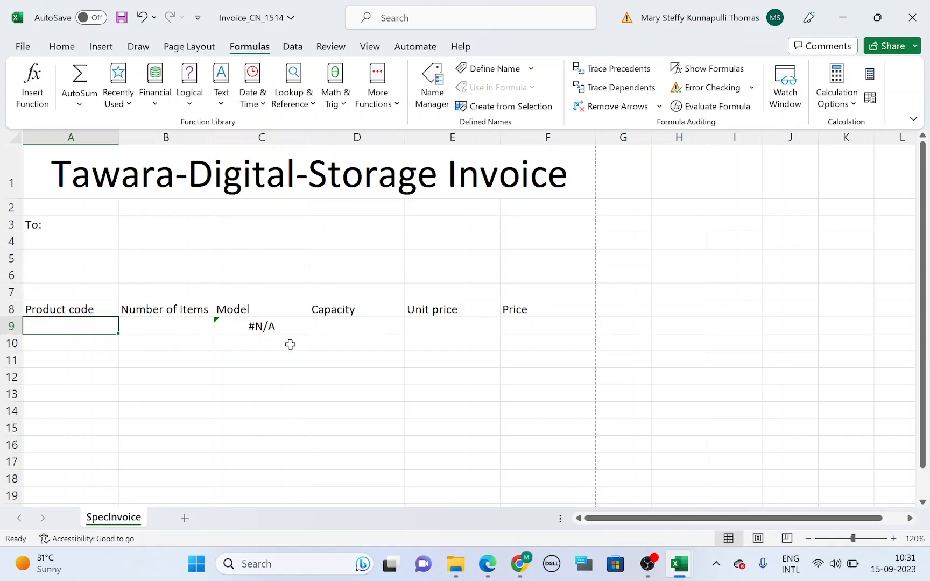
text(SSD1)
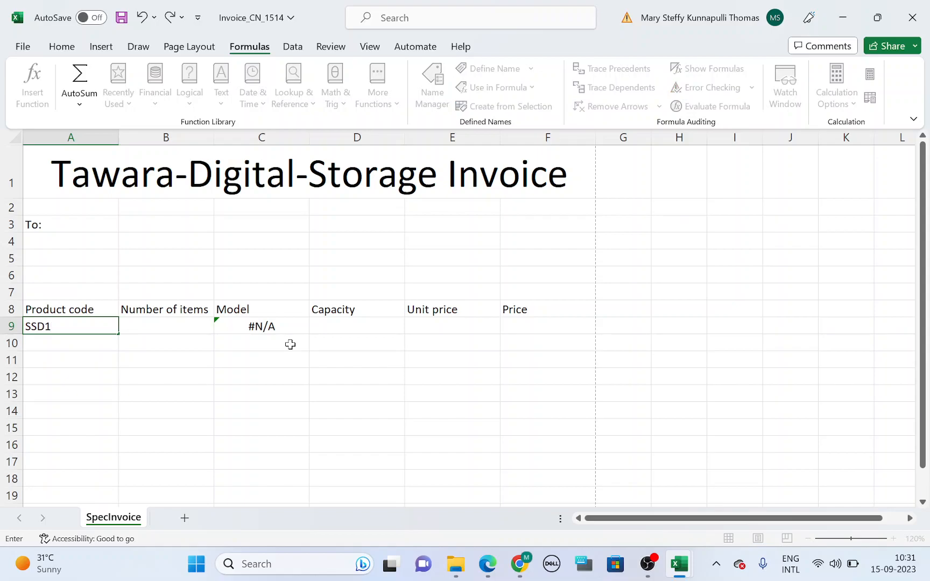
key(Return)
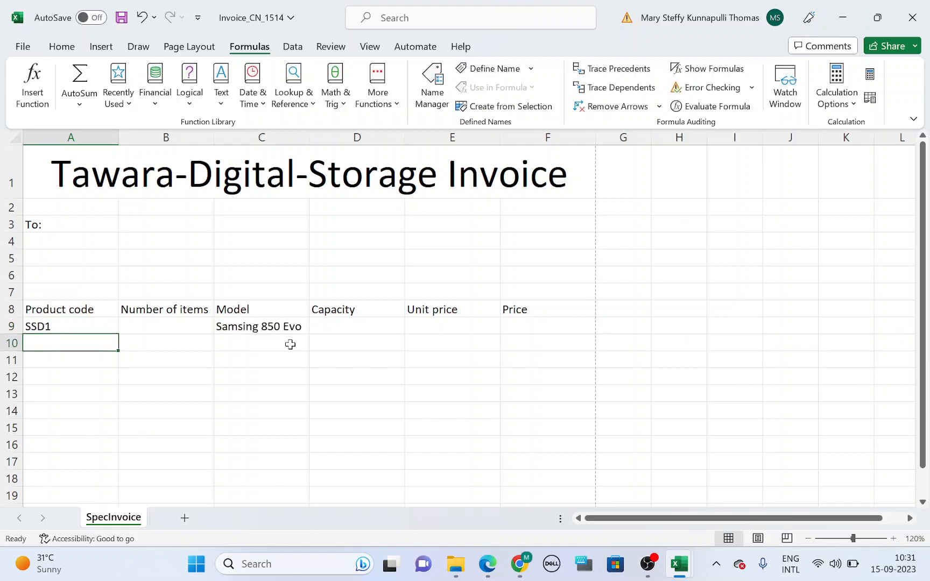
click(69, 328)
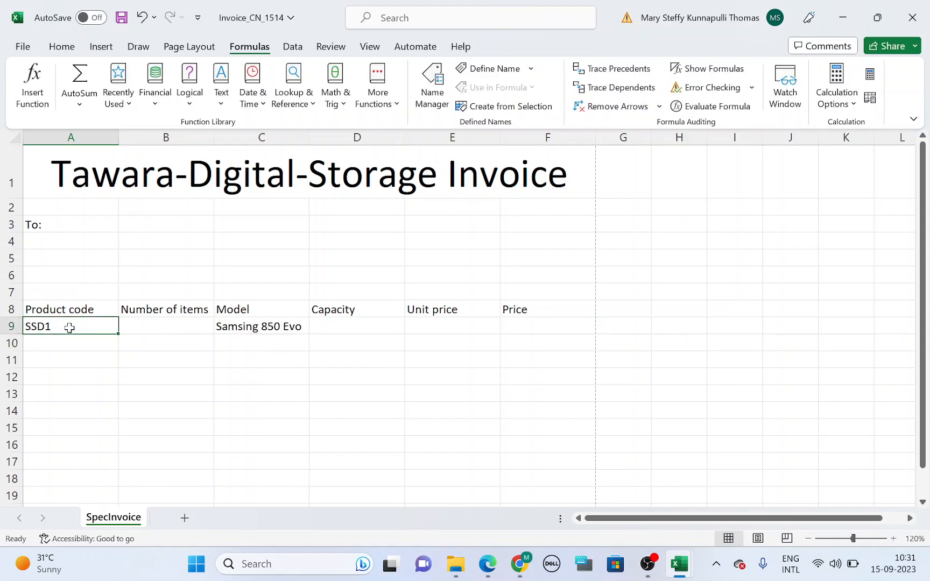
key(Delete)
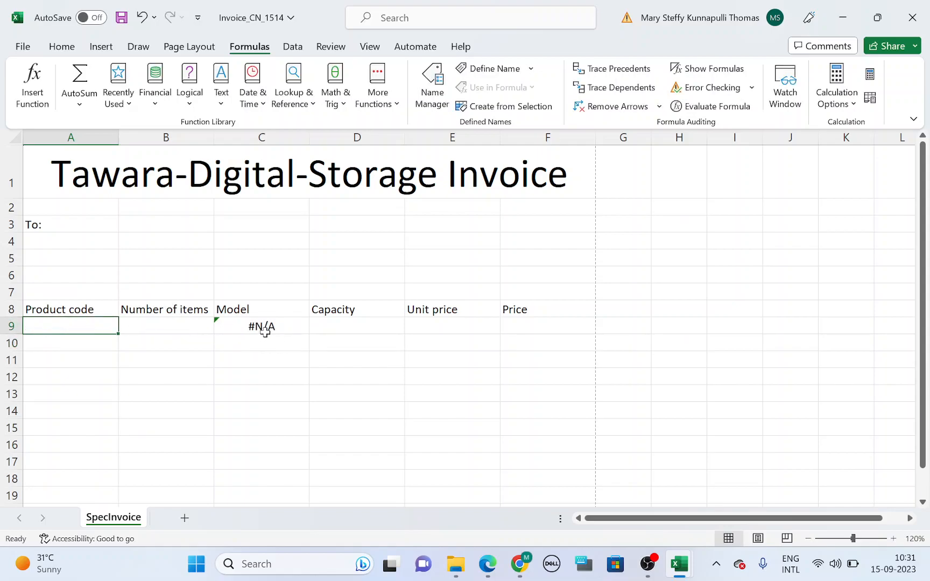
Highlight question 10's requirement in the paper that nothing is displayed in C9 to E9 when no product code is entered.
click(265, 333)
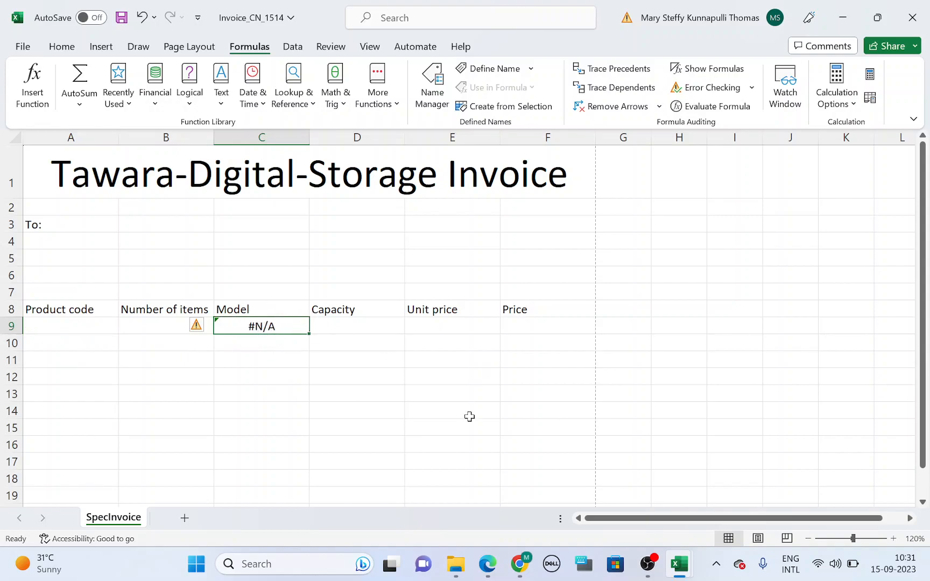
click(487, 564)
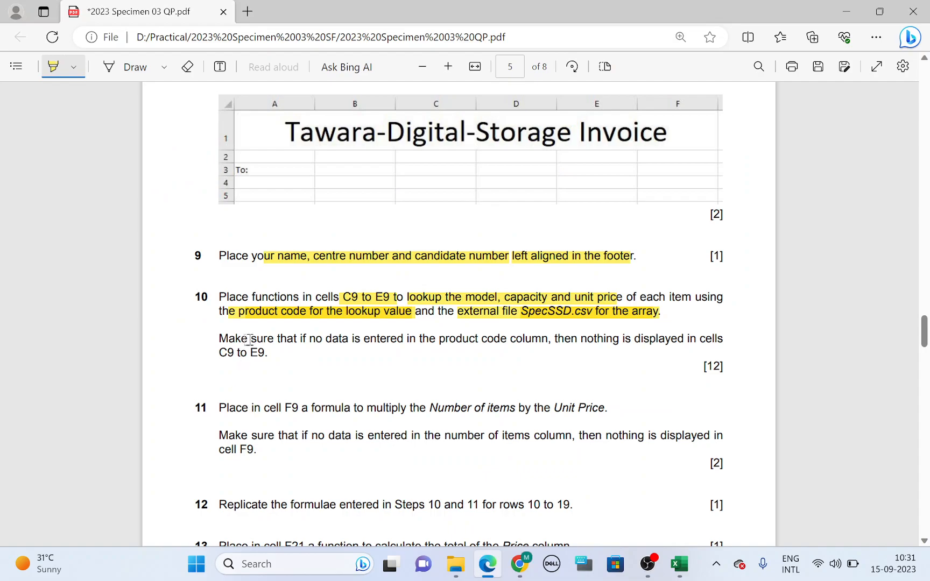
drag(220, 338, 508, 342)
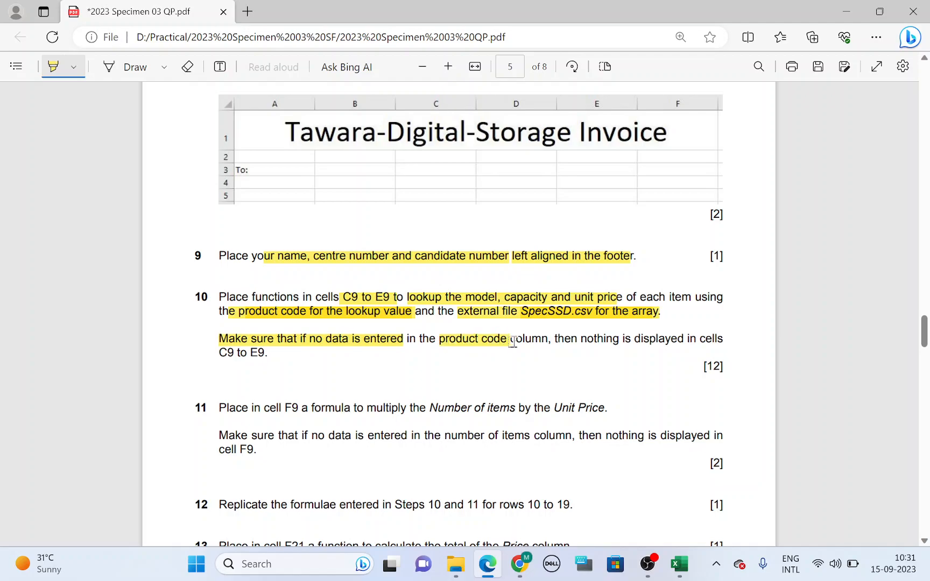
drag(584, 338, 631, 338)
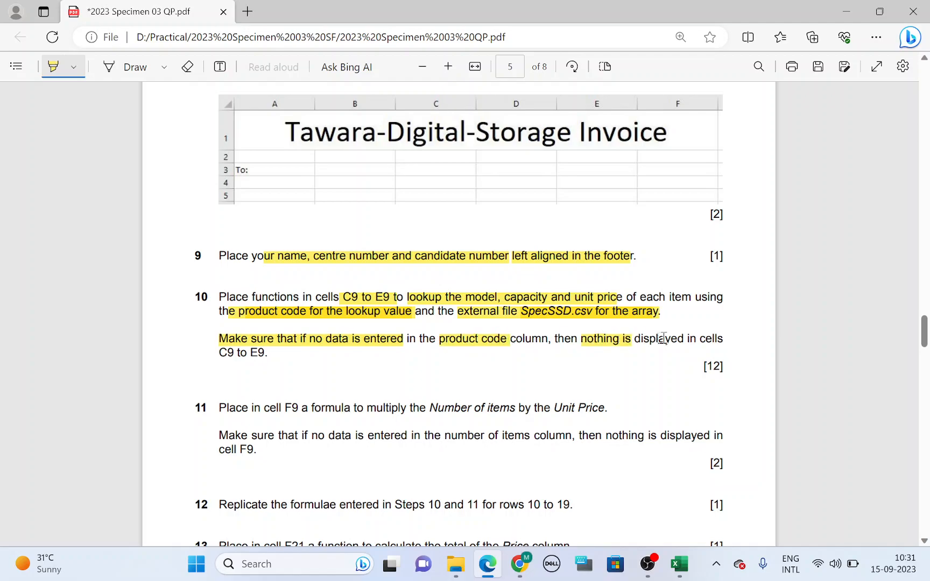
drag(220, 352, 256, 353)
Switch to the Excel invoice and begin wrapping C9's VLOOKUP in an IF function with the logical test A9<>"".
key(alt+Tab)
click(85, 326)
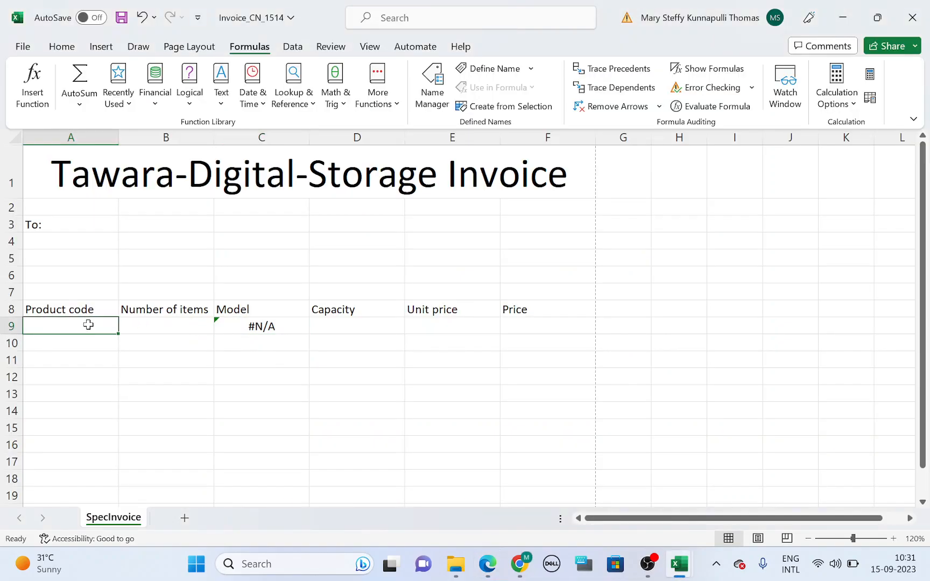
click(239, 327)
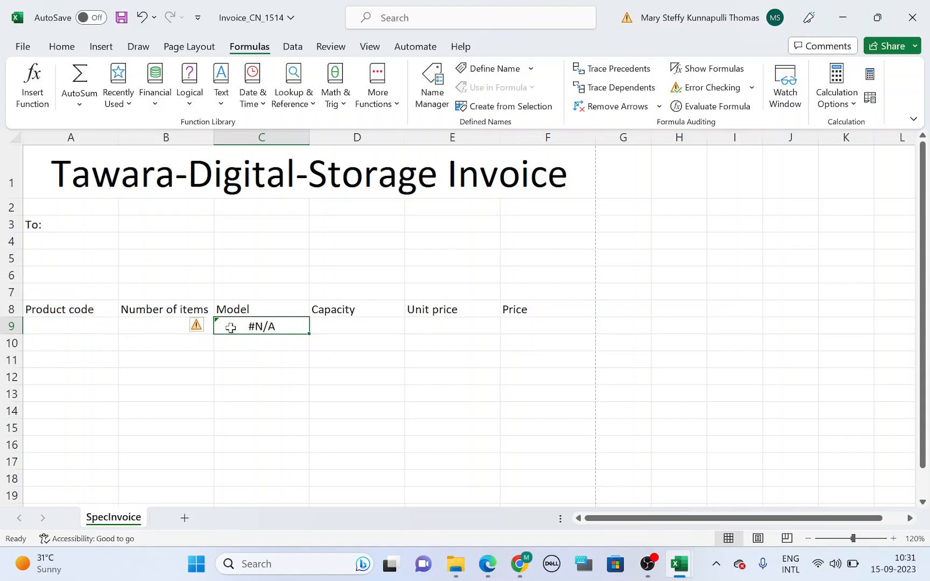
click(93, 328)
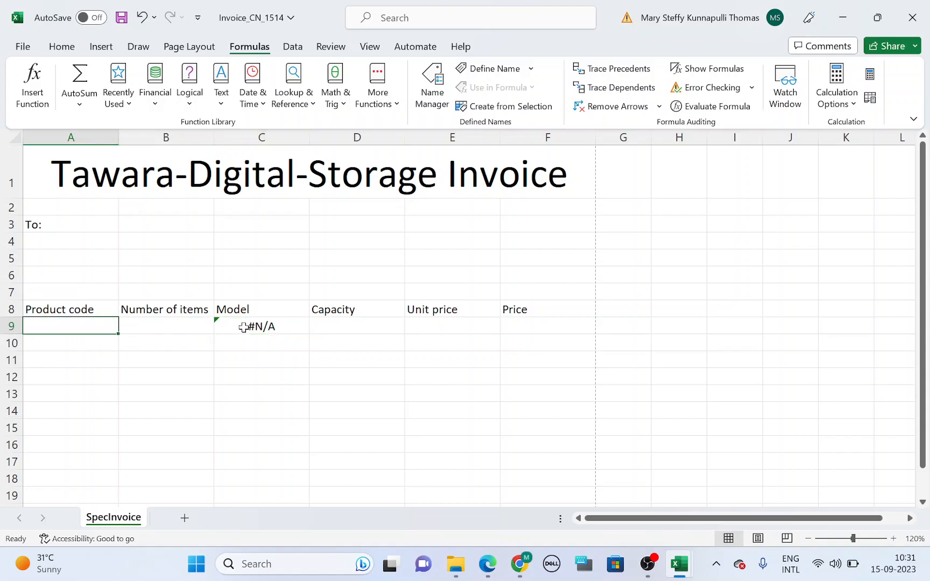
double_click(237, 330)
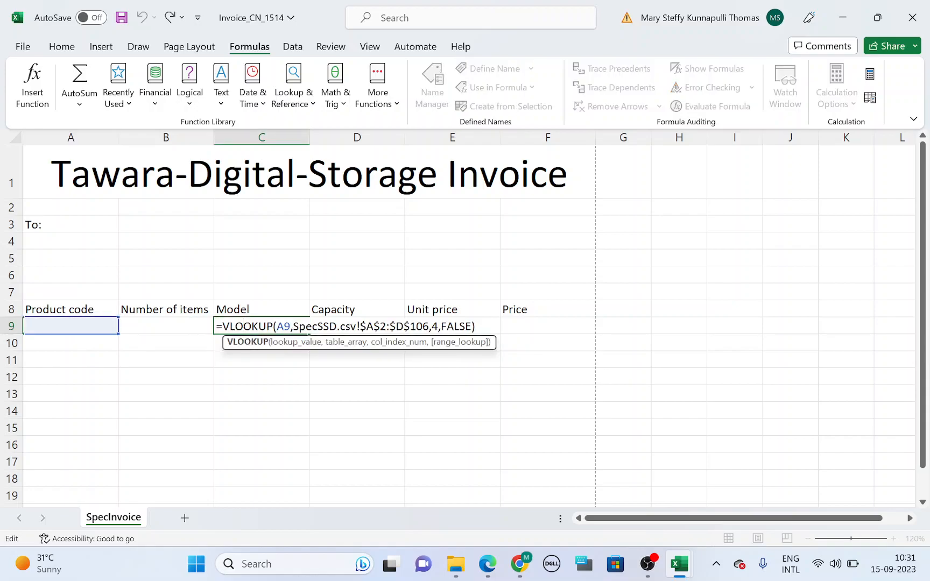
click(223, 327)
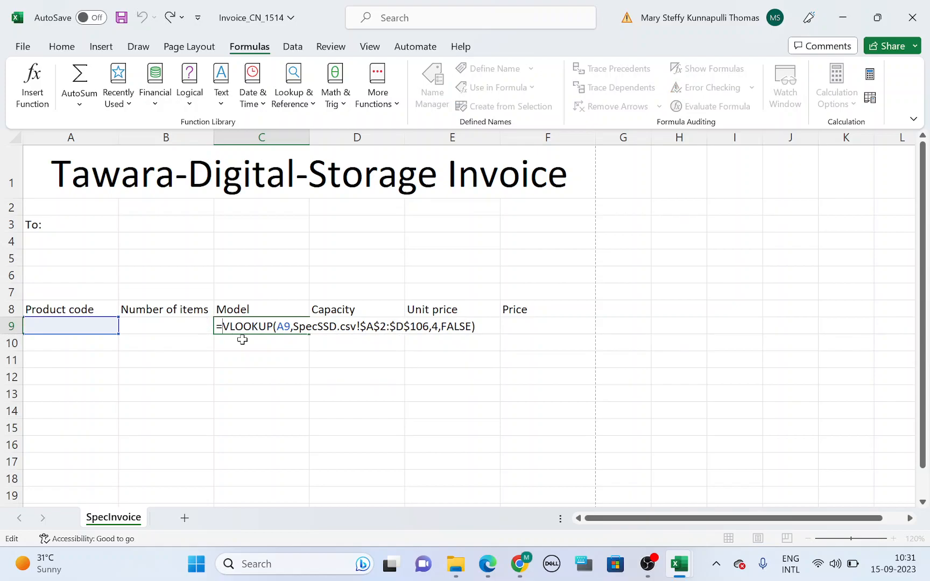
text(If)
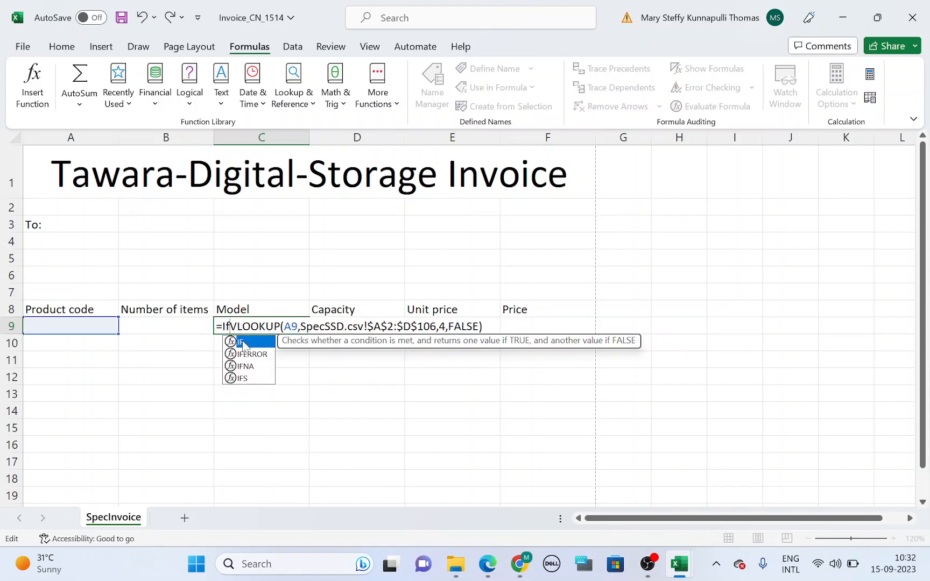
key(Tab)
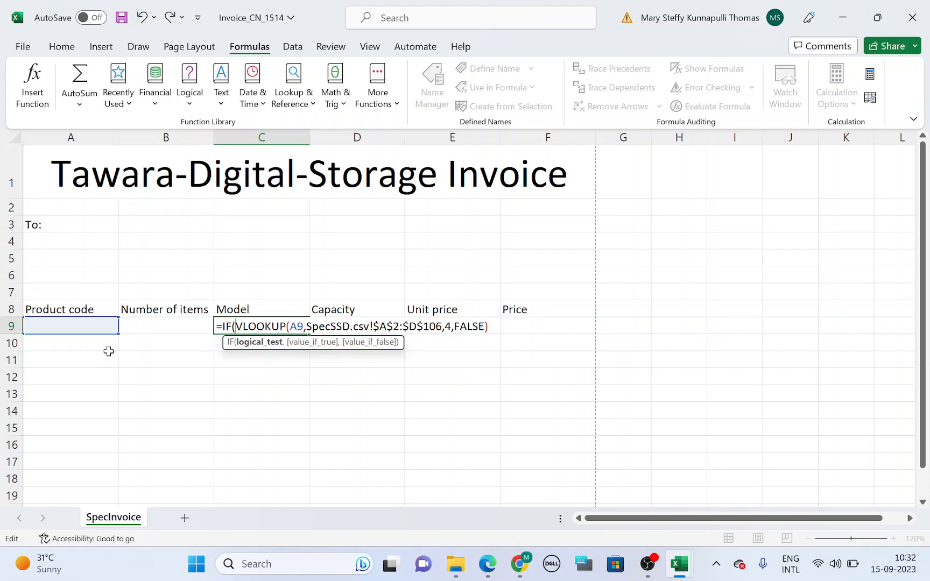
click(90, 326)
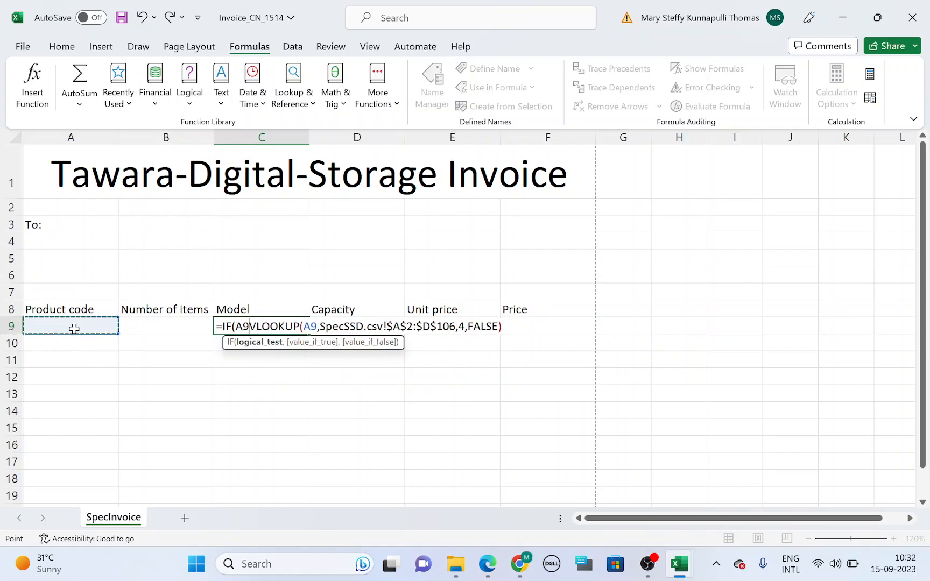
text(<>)
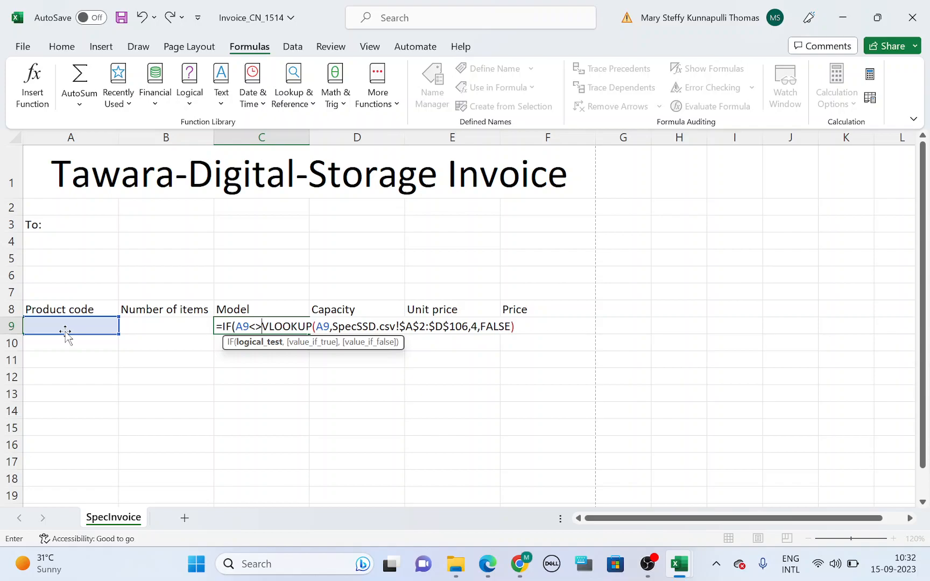
text("")
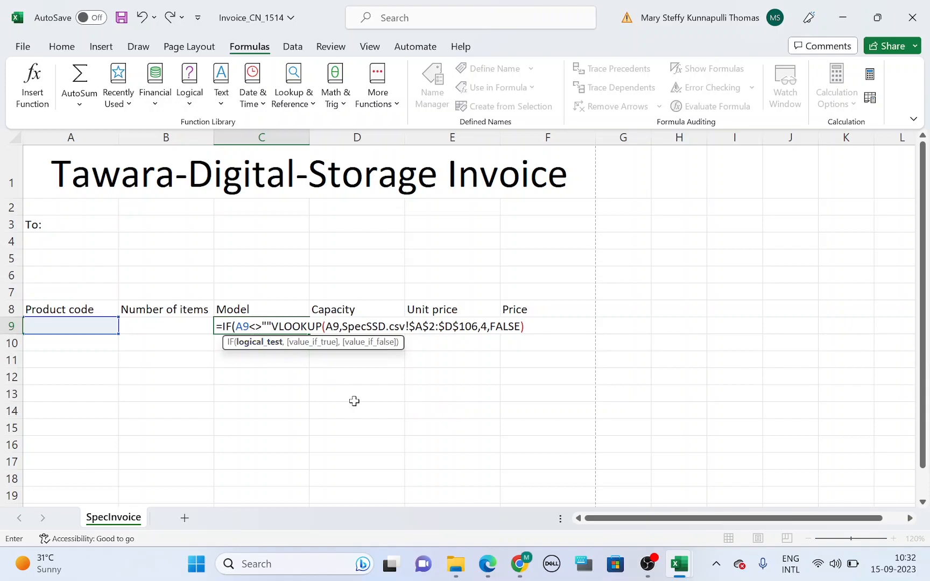
Complete C9's IF formula with the VLOOKUP as the value if true and "" as the value if false.
text(,)
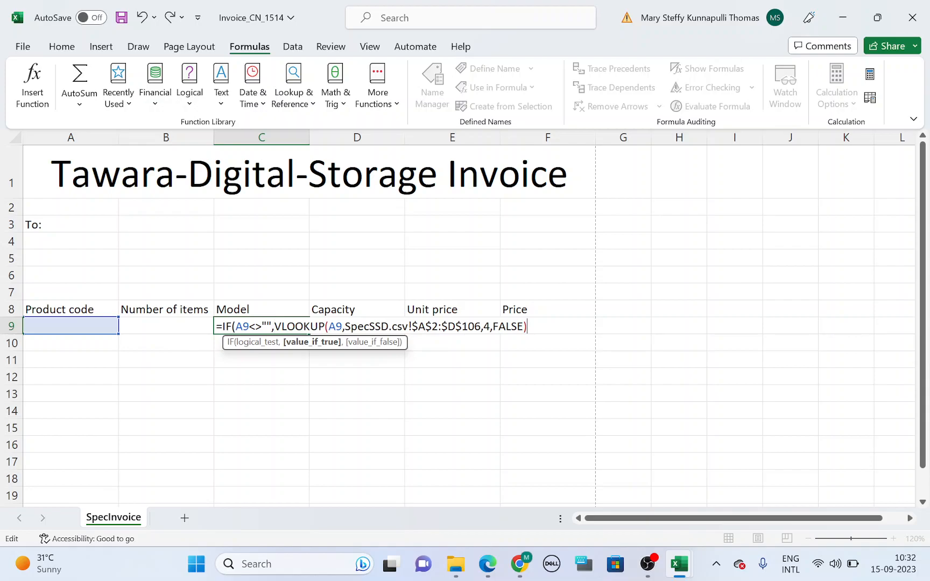
text(,)
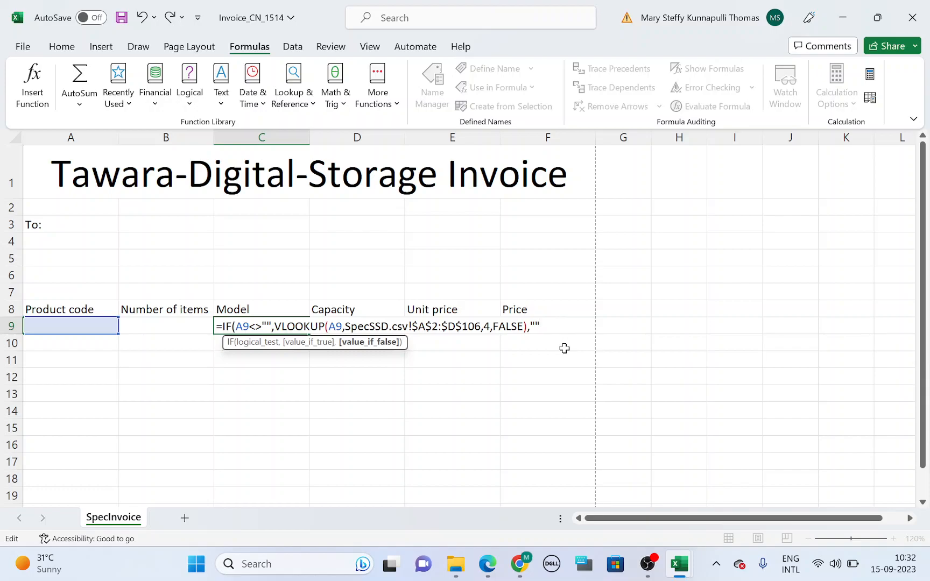
key(Return)
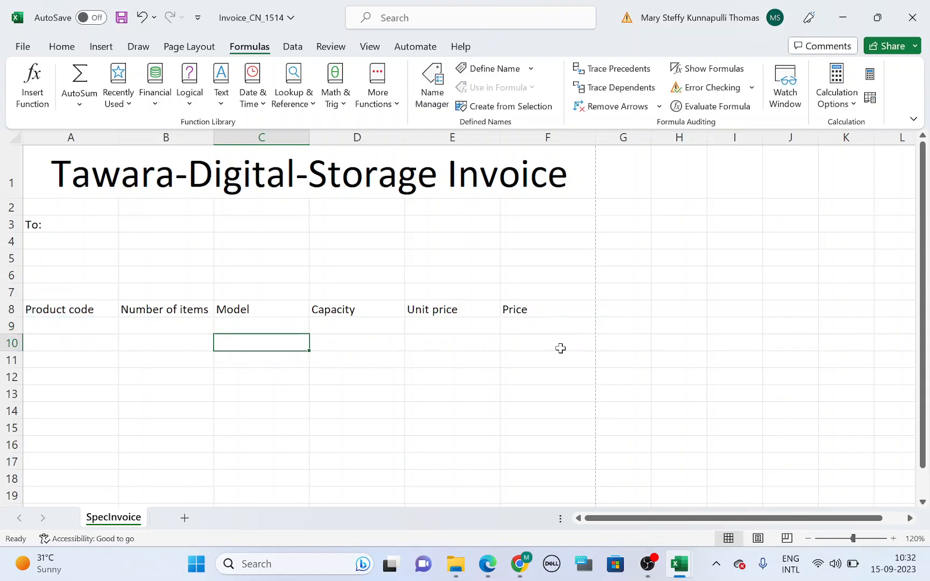
Test C9's IF formula by entering SSD1 as the product code in A9, and clear the cell again.
click(40, 326)
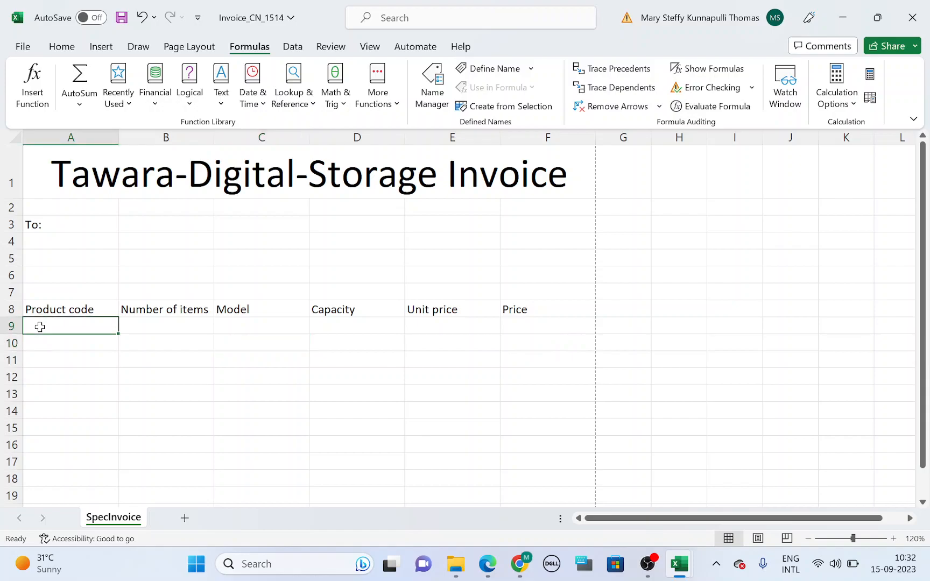
click(253, 327)
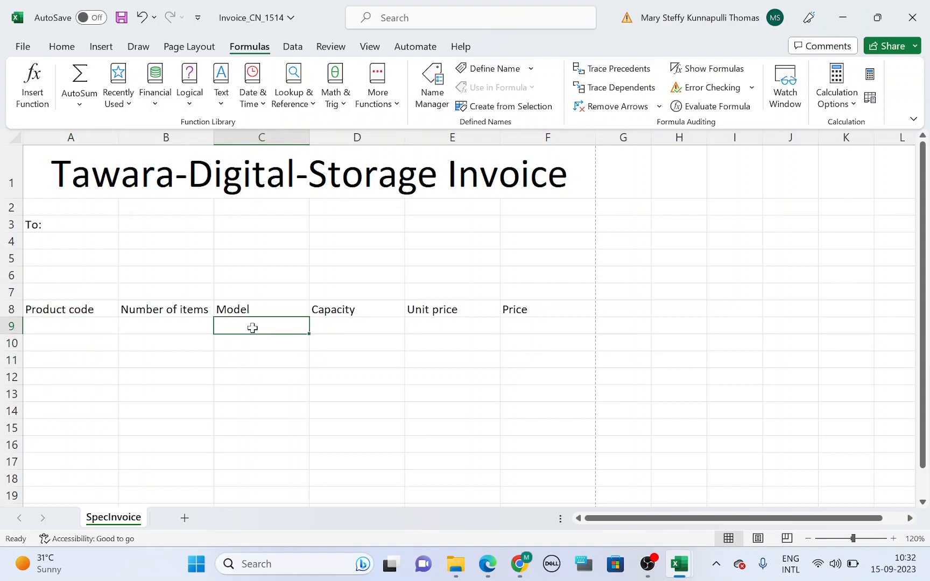
click(81, 321)
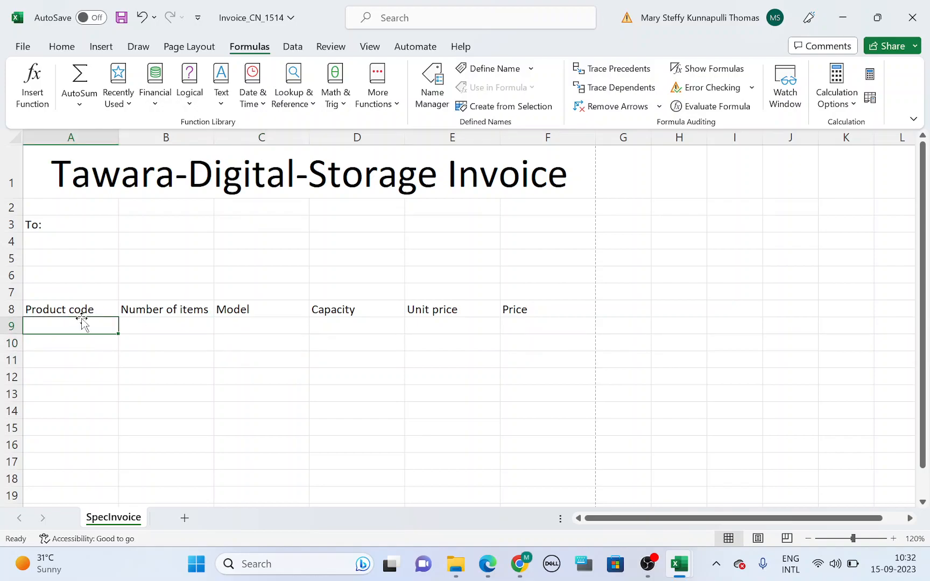
text(SSD1)
key(Return)
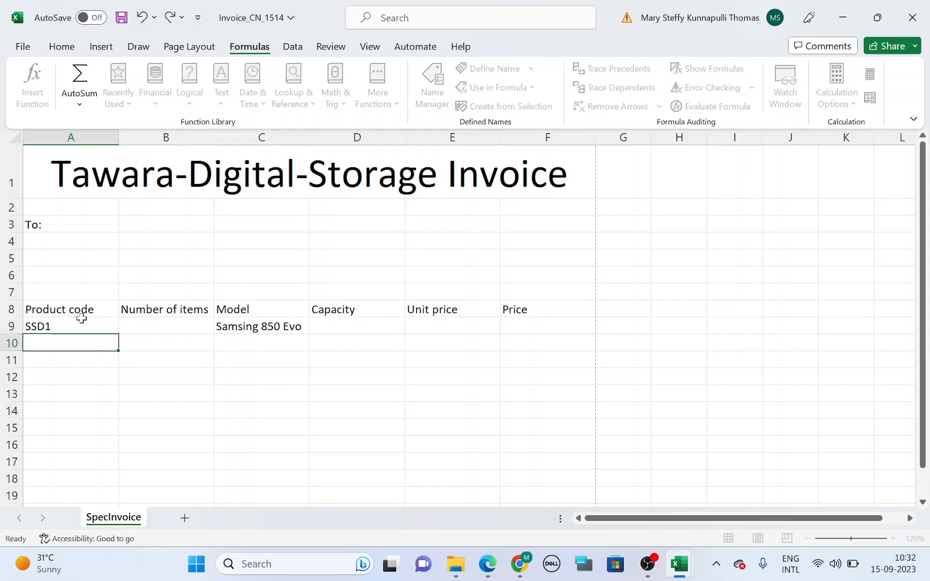
click(79, 328)
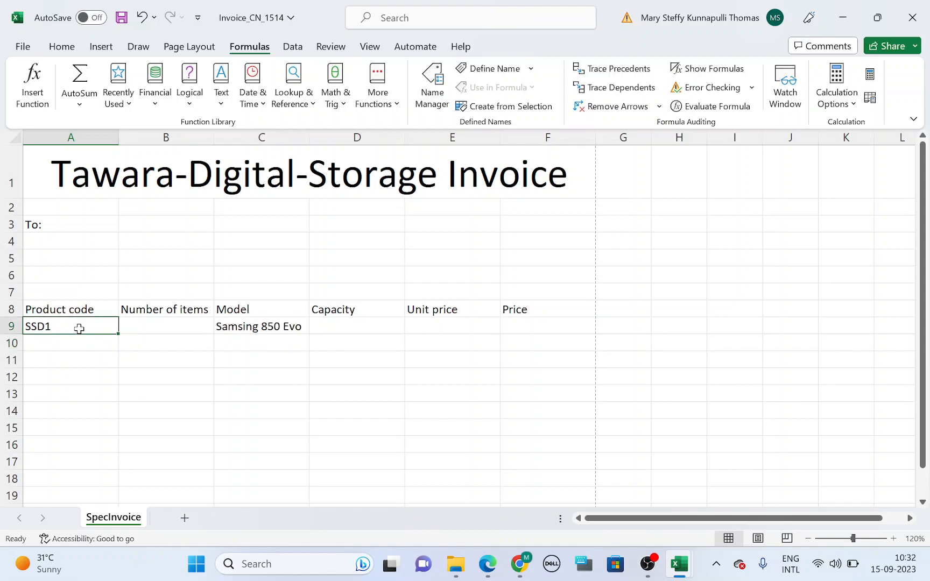
key(Delete)
key(Down)
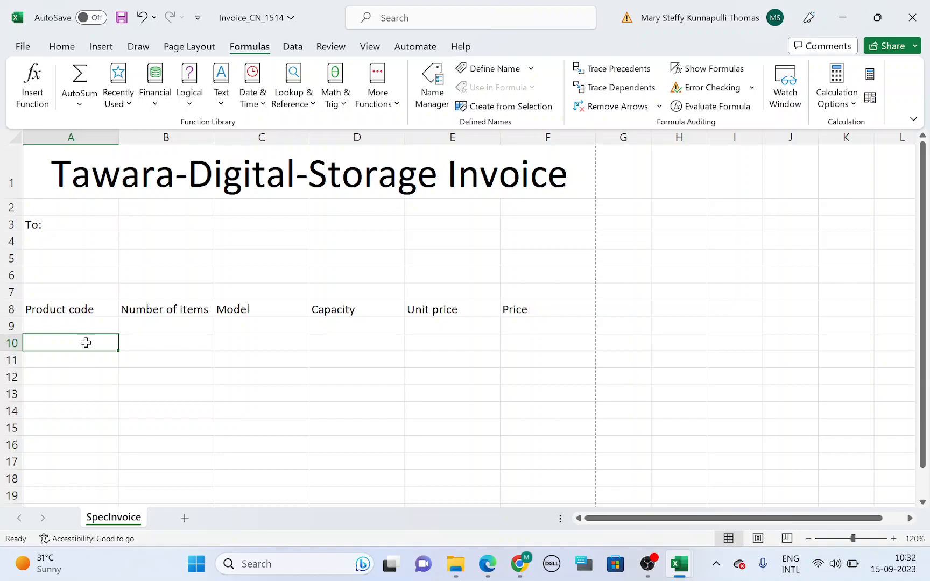
Insert a VLOOKUP function in D9 for the capacity, using A9 as the lookup value.
click(240, 326)
click(350, 325)
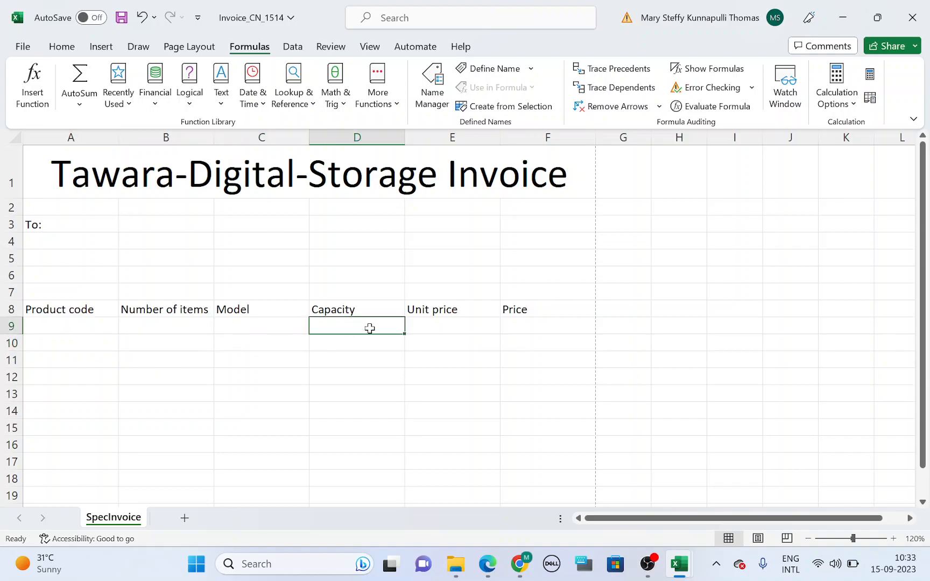
click(443, 327)
click(381, 328)
click(433, 328)
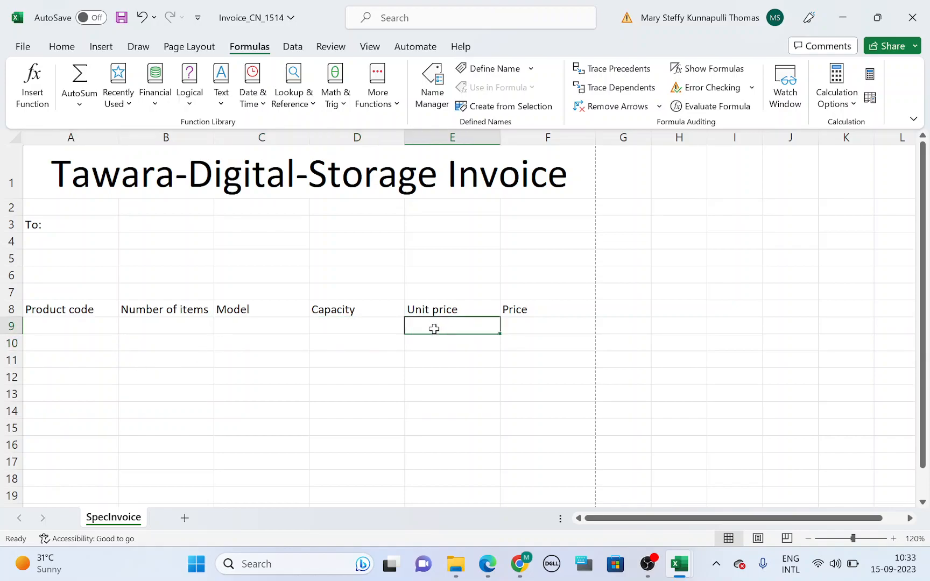
click(386, 327)
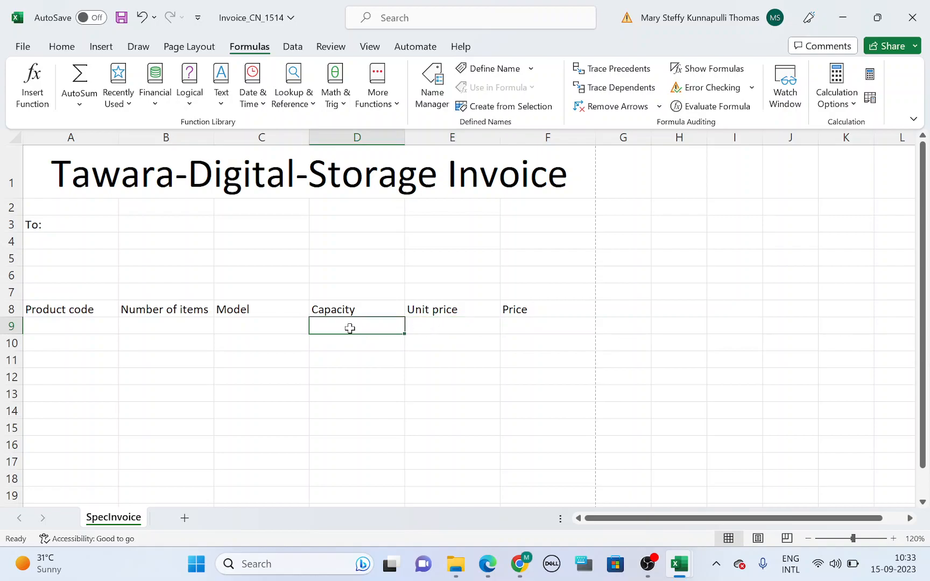
click(32, 87)
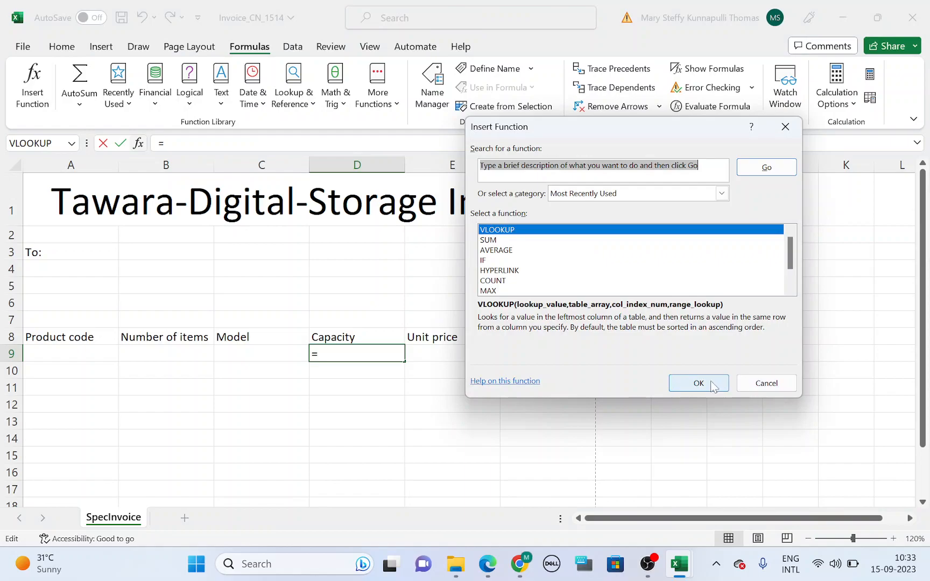
click(710, 381)
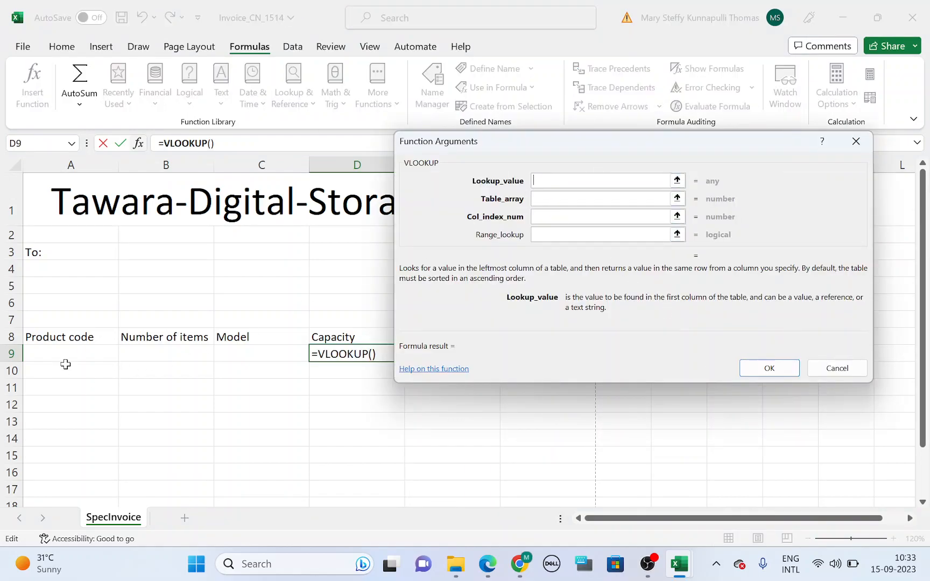
click(69, 346)
click(666, 199)
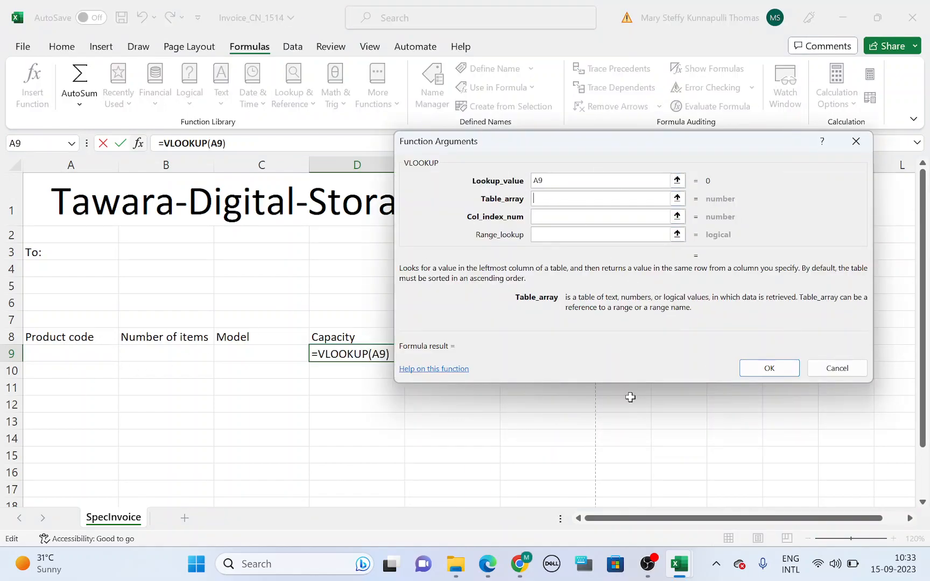
Set the capacity lookup's table array to $A$2:$D$106 of the SpecSSD workbook.
mouse_move(680, 562)
click(601, 492)
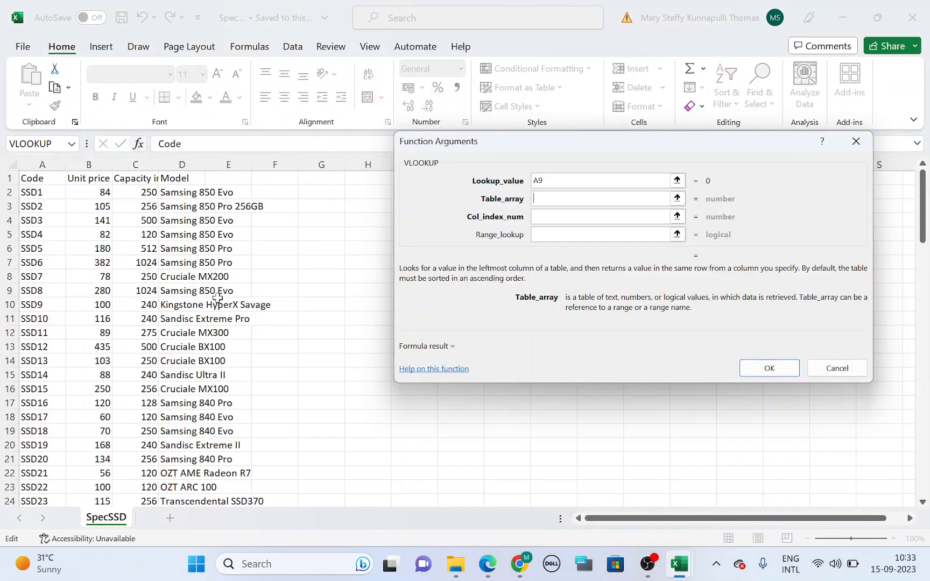
drag(27, 195, 204, 472)
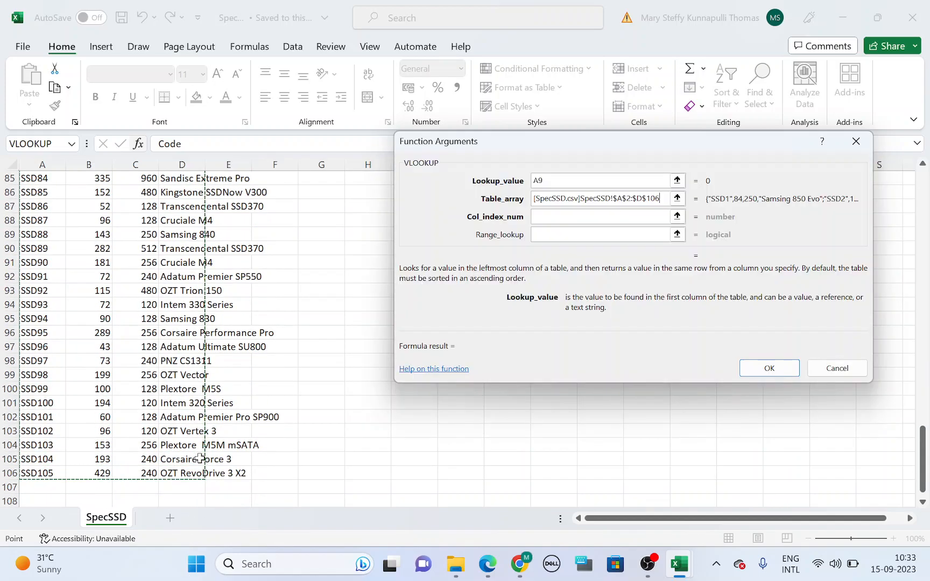
scroll(232, 448, up, 20)
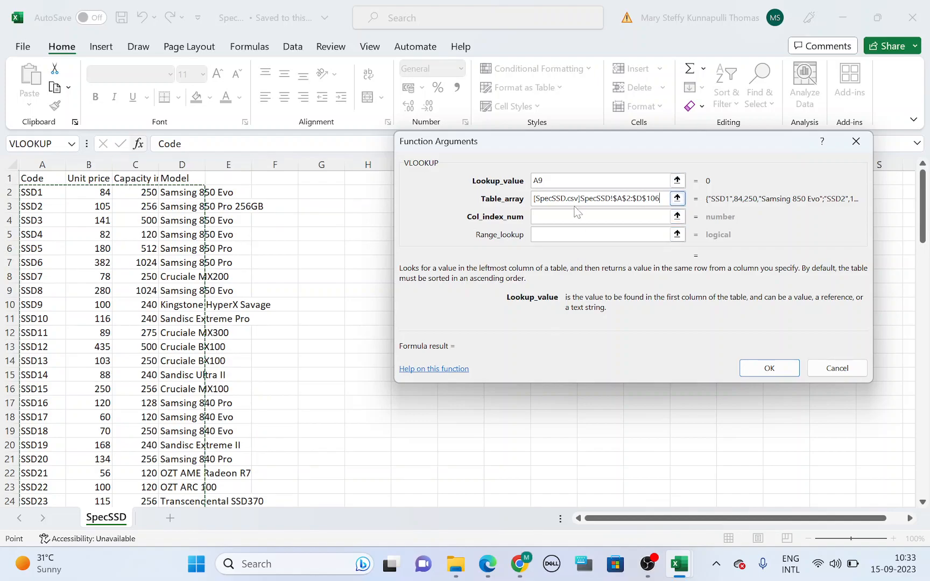
Complete the VLOOKUP in D9 with column index number 3 and range lookup False.
key(Tab)
text(3)
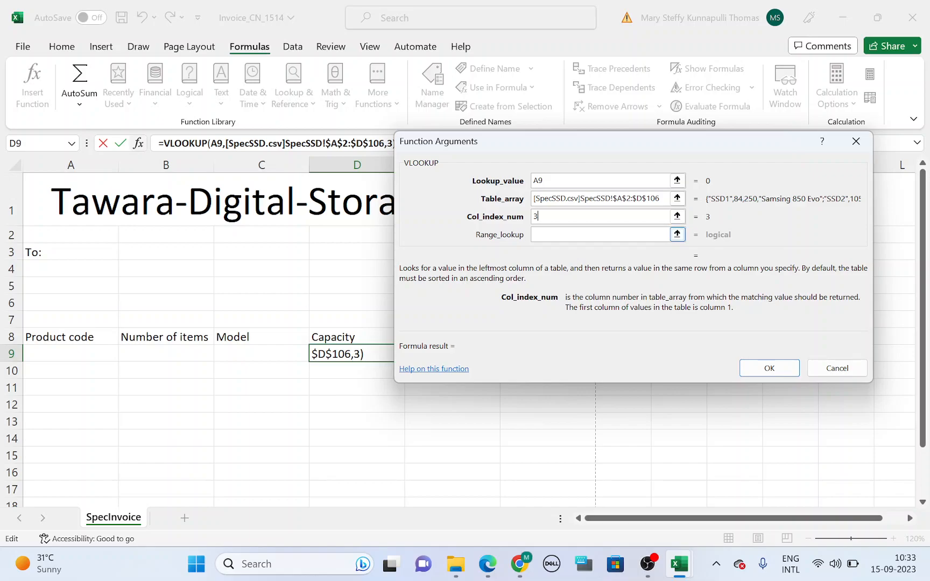
click(569, 230)
text(False)
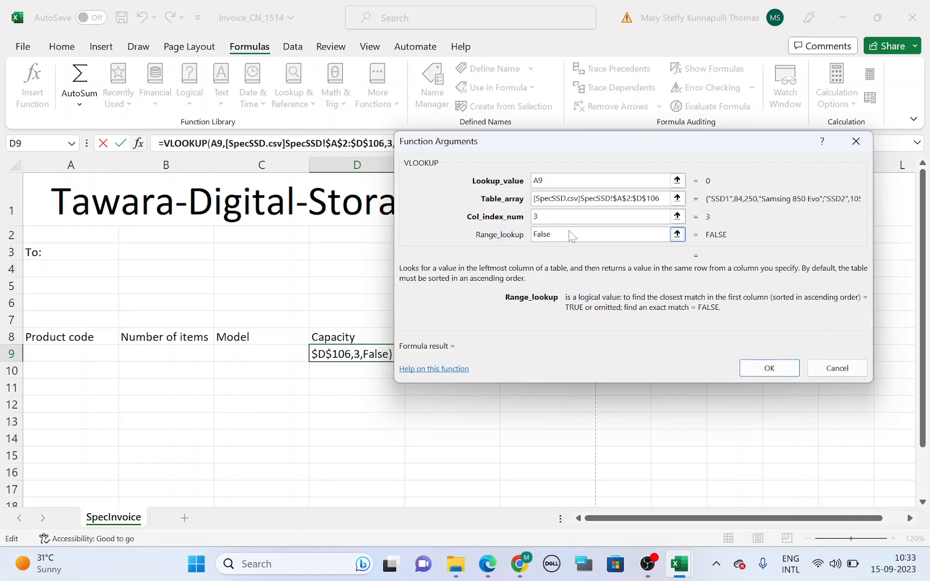
key(Return)
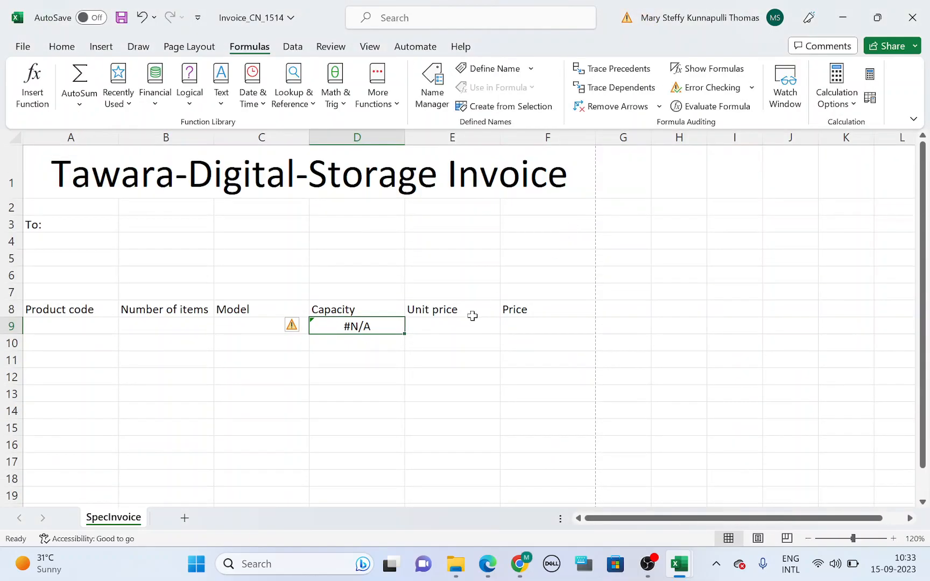
Wrap the capacity VLOOKUP in D9 in an IF function with the logical test A9<>"".
click(74, 322)
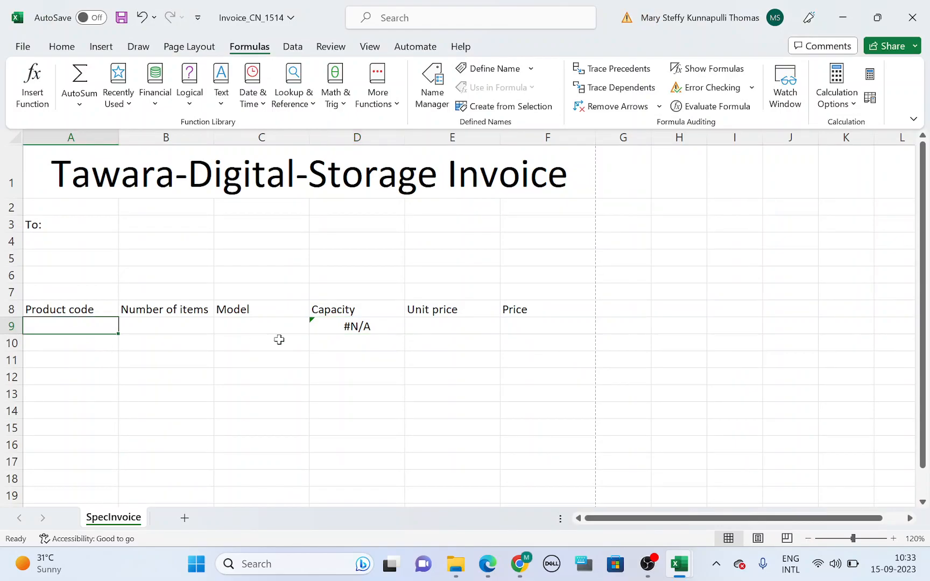
click(342, 326)
double_click(342, 326)
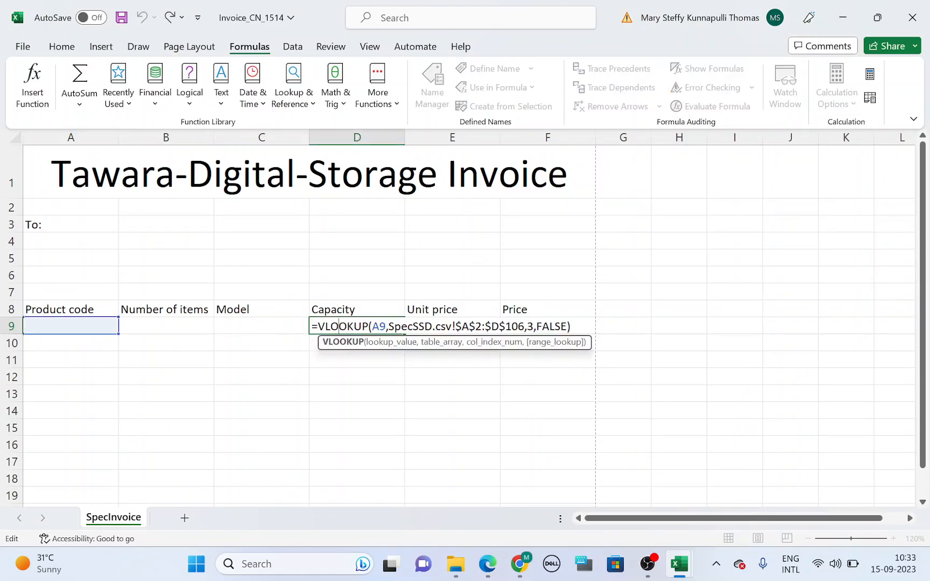
click(318, 326)
text(IF()
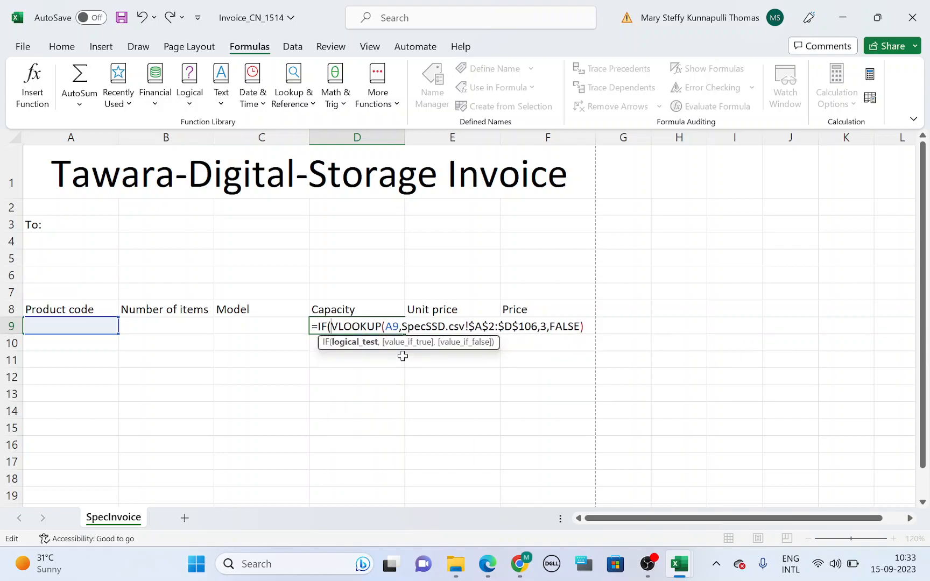
click(44, 327)
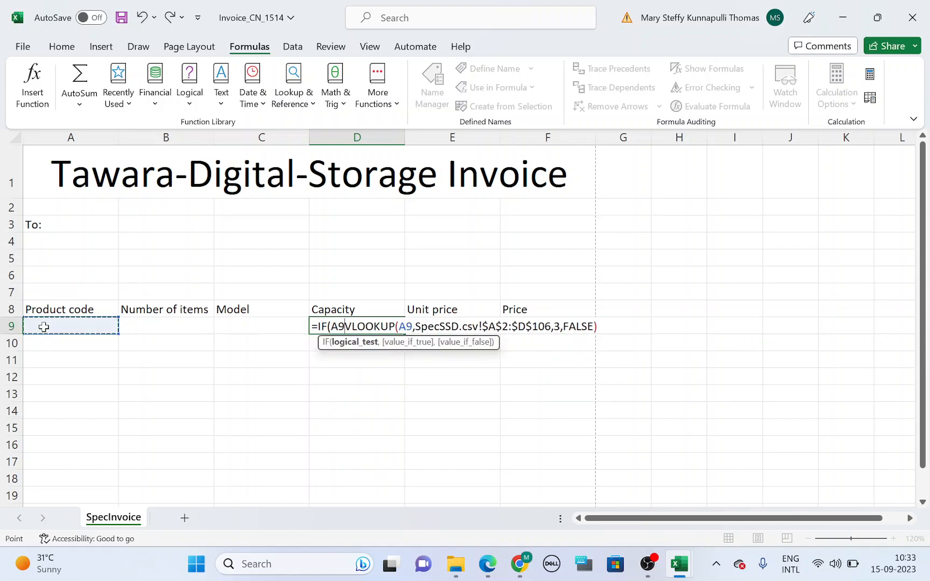
text(<>"")
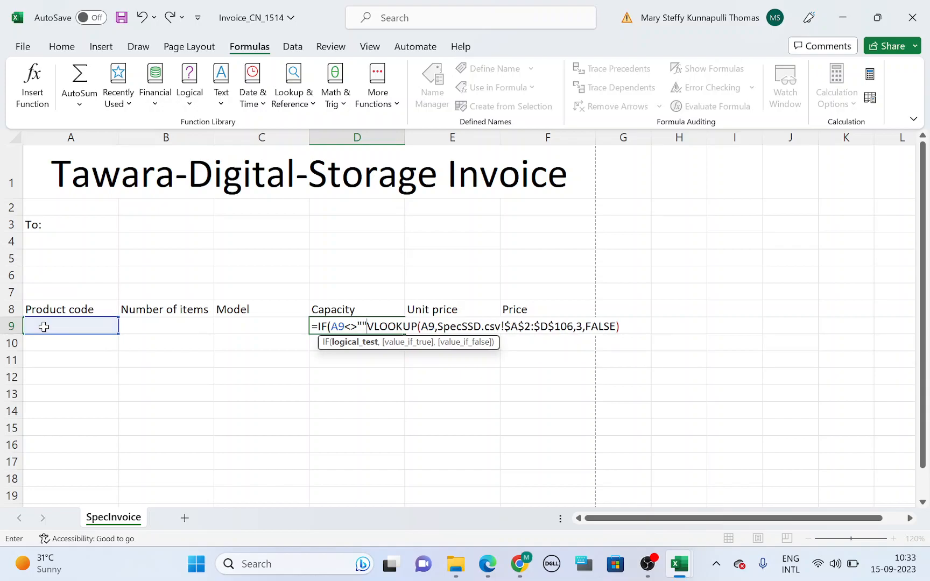
Complete D9's IF formula with the VLOOKUP as the value if true and "" as the value if false.
text(",)
key(BackSpace)
key(BackSpace)
text(,3)
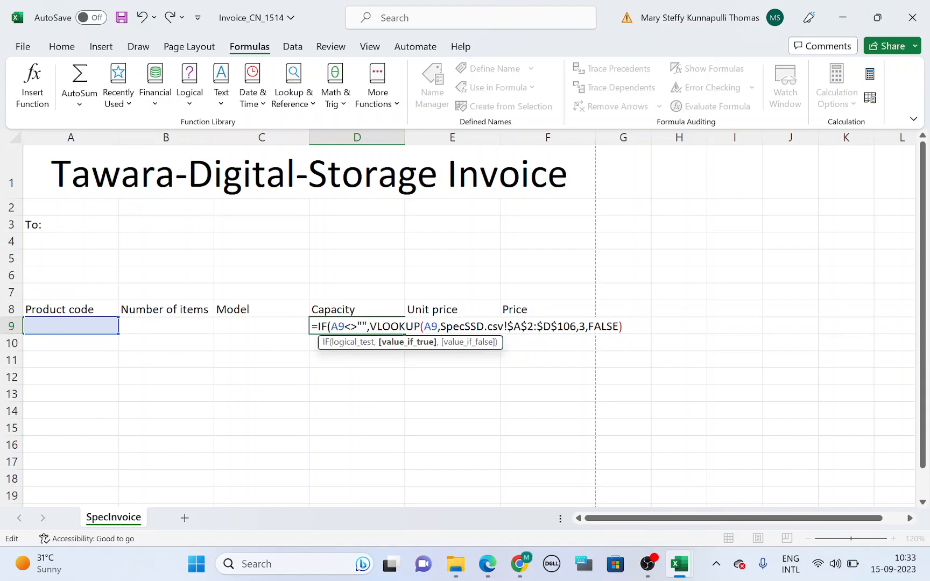
text(,)
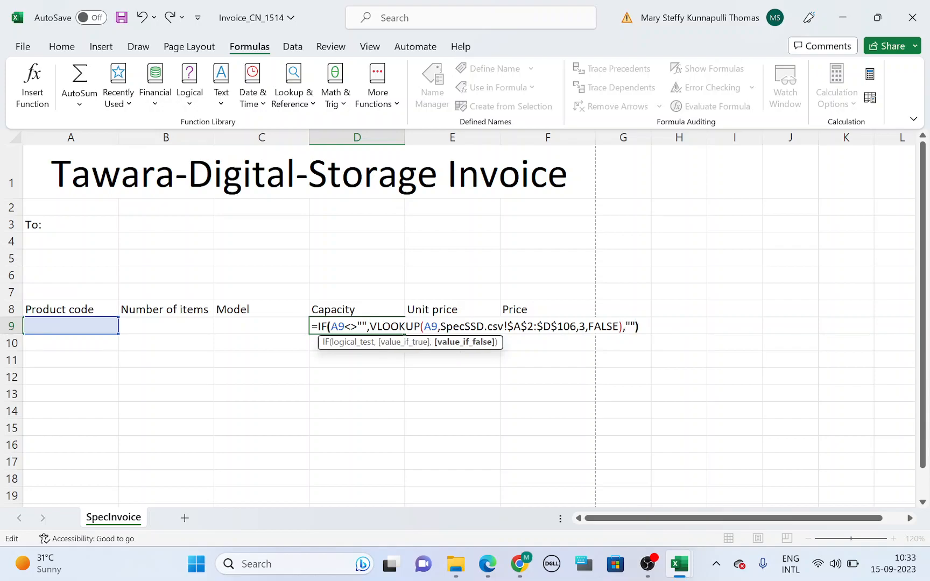
key(Return)
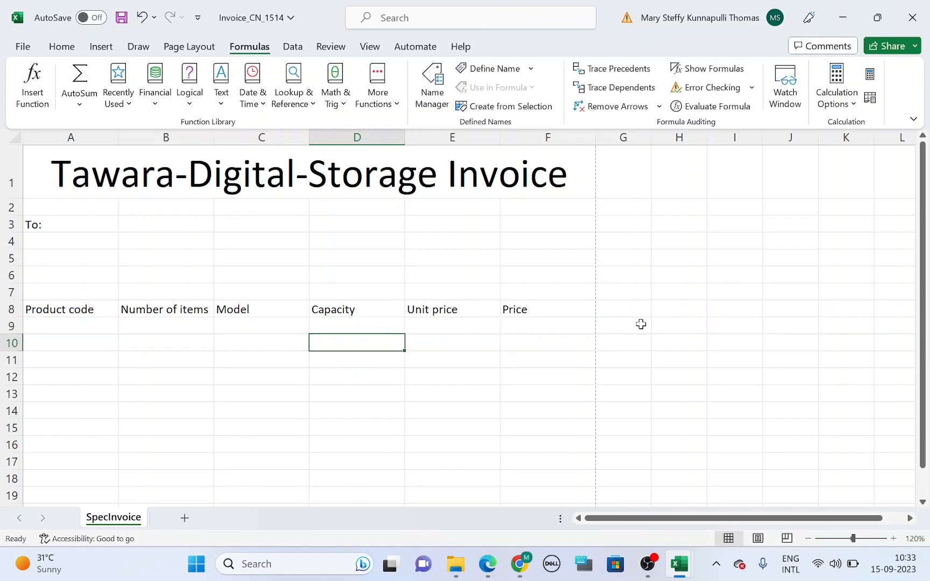
Insert a VLOOKUP function in E9 for the unit price, using A9 as the lookup value.
click(476, 327)
click(32, 86)
click(699, 382)
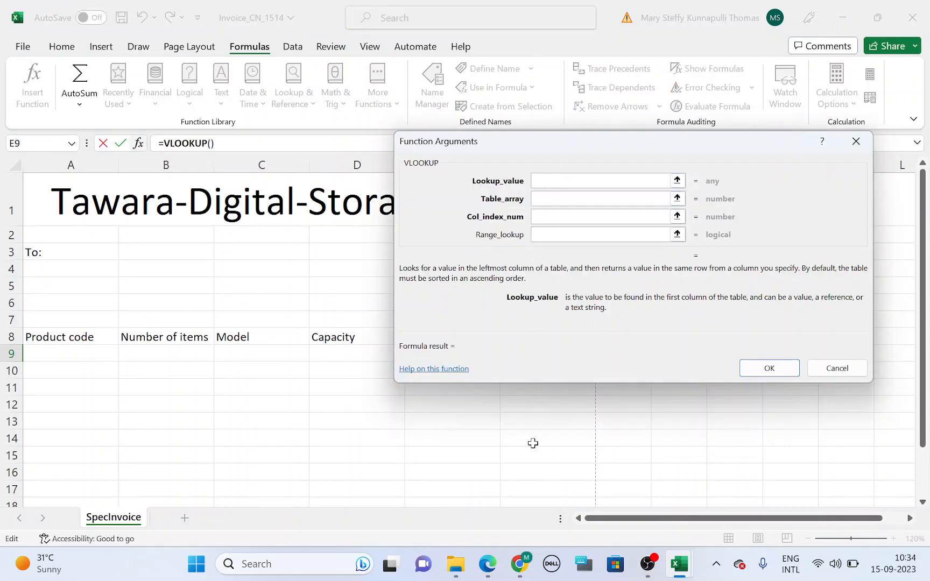
mouse_move(494, 570)
click(87, 356)
Set the unit price lookup's table array to $A$2:$D$106 of the SpecSSD workbook.
click(581, 204)
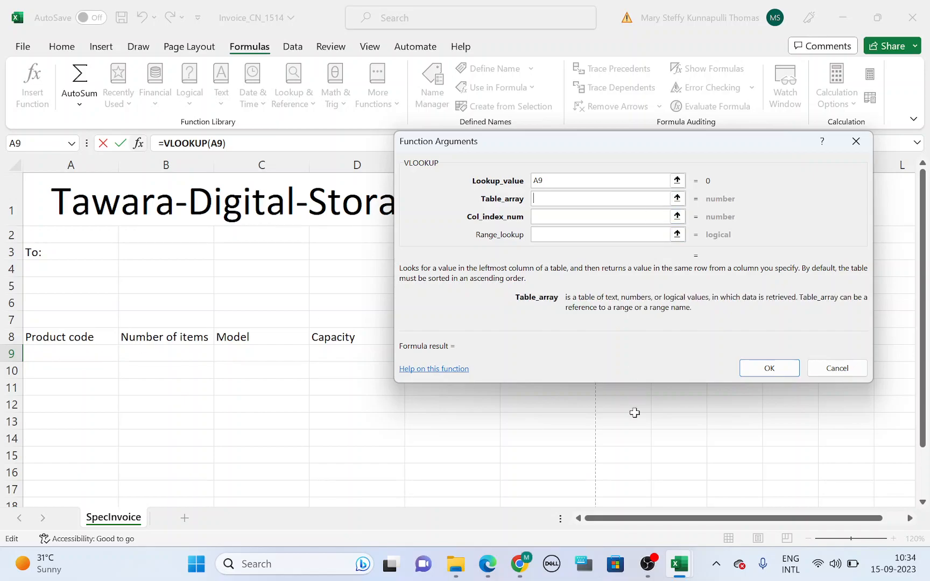
mouse_move(679, 571)
click(632, 506)
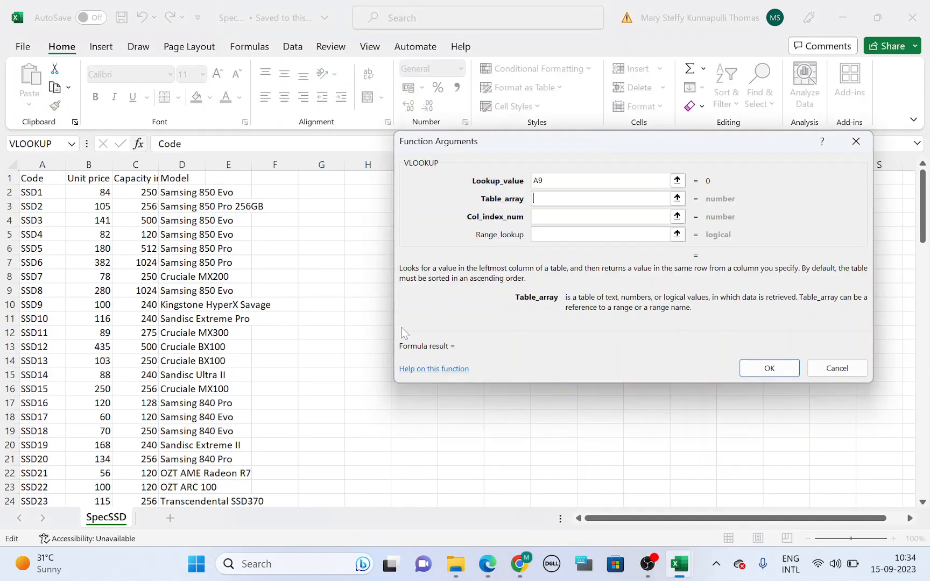
drag(34, 194, 189, 479)
scroll(351, 235, up, 20)
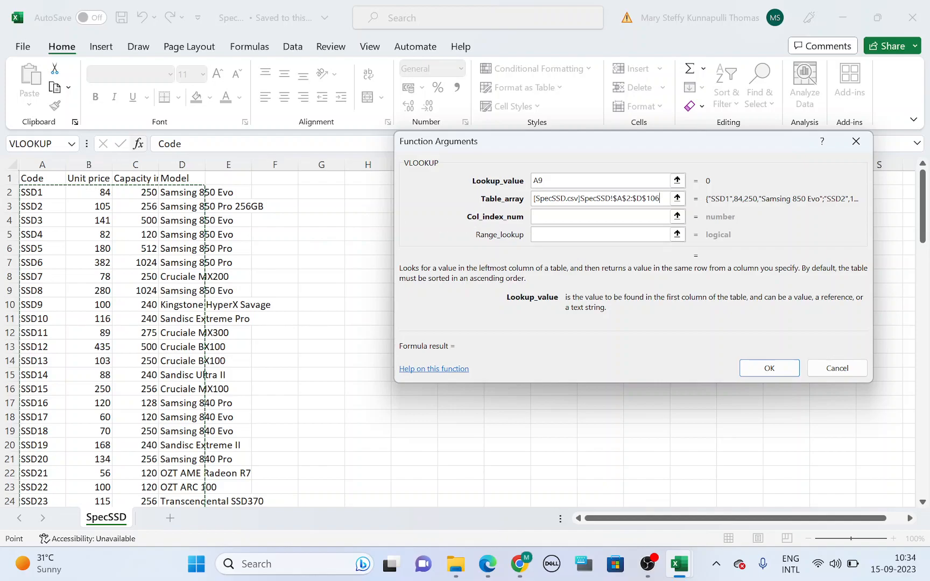
Complete the VLOOKUP in E9 with column index number 2 and range lookup False.
click(564, 217)
text(2)
click(550, 227)
text(False)
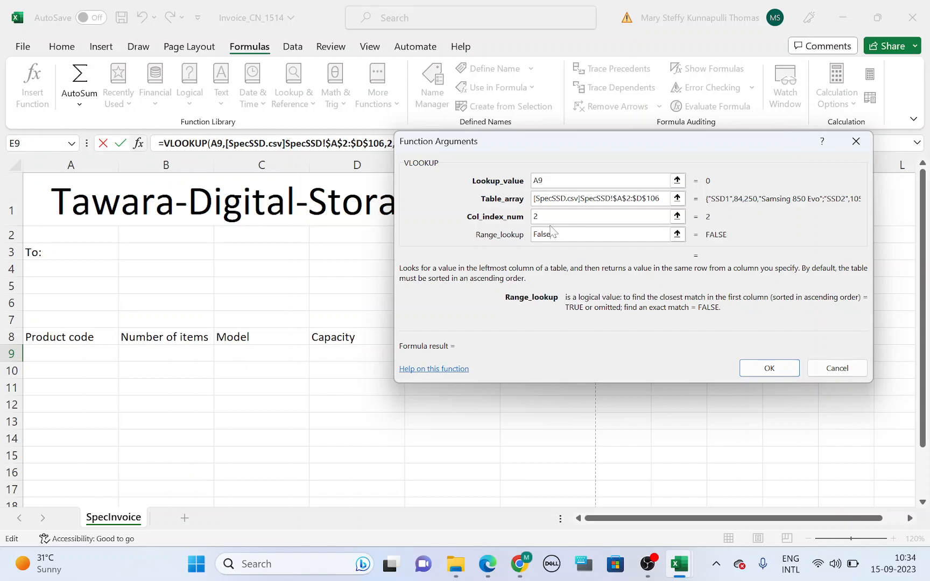
click(772, 373)
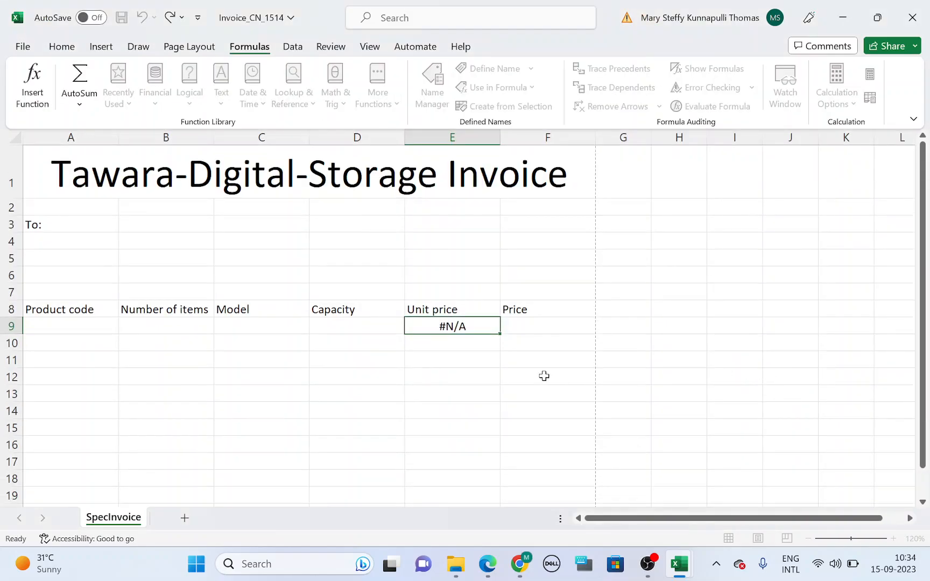
Wrap E9's unit price VLOOKUP in an IF function that returns the lookup when A9<>"" and "" otherwise.
double_click(420, 327)
click(413, 326)
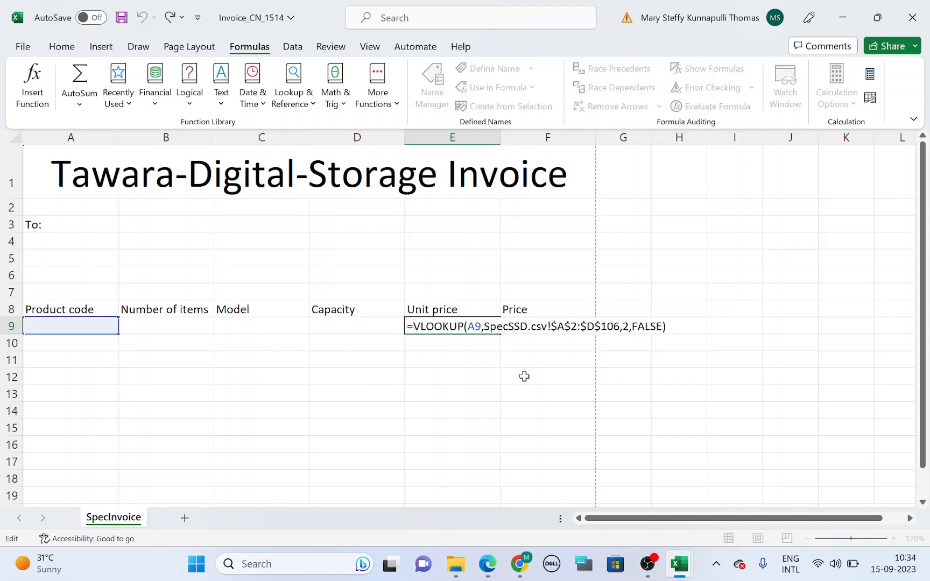
text(IF()
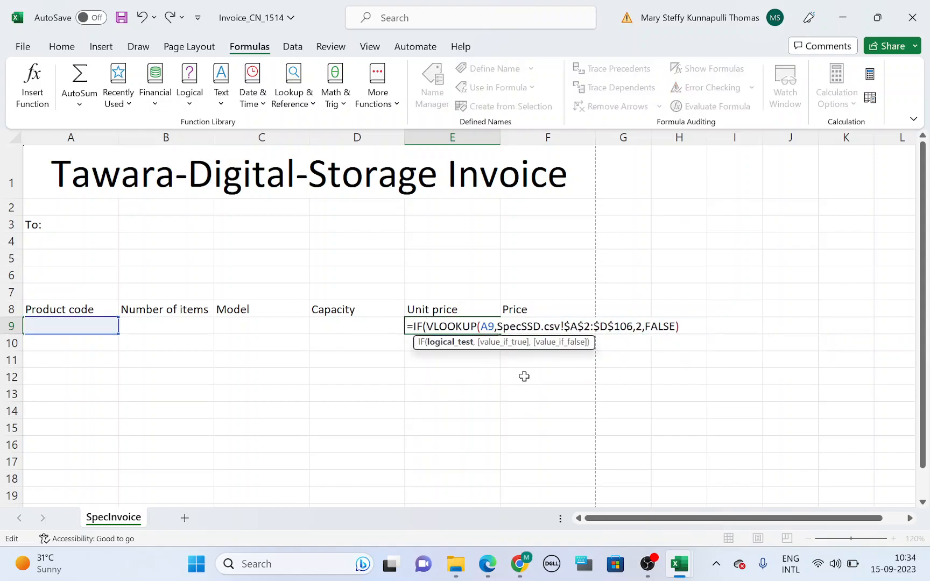
click(94, 326)
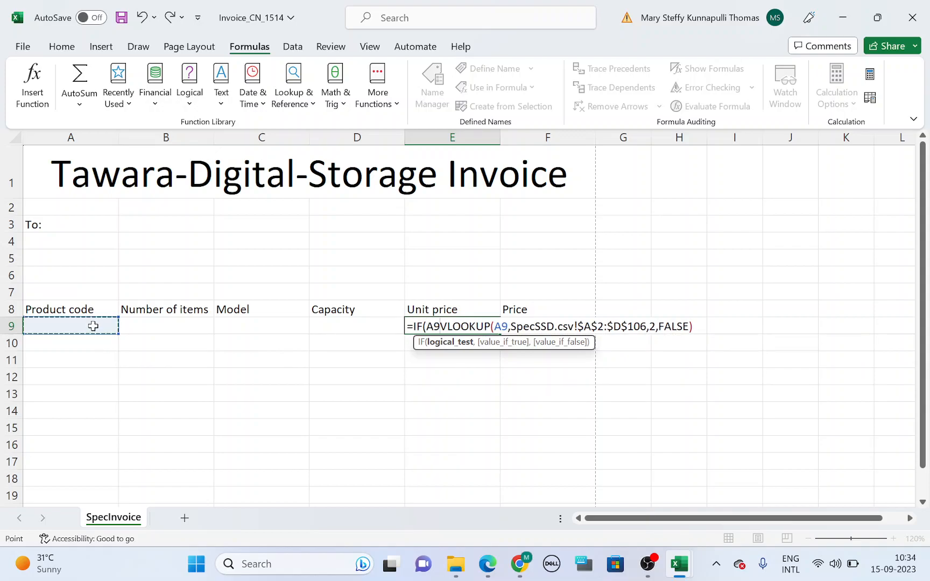
text(<>)
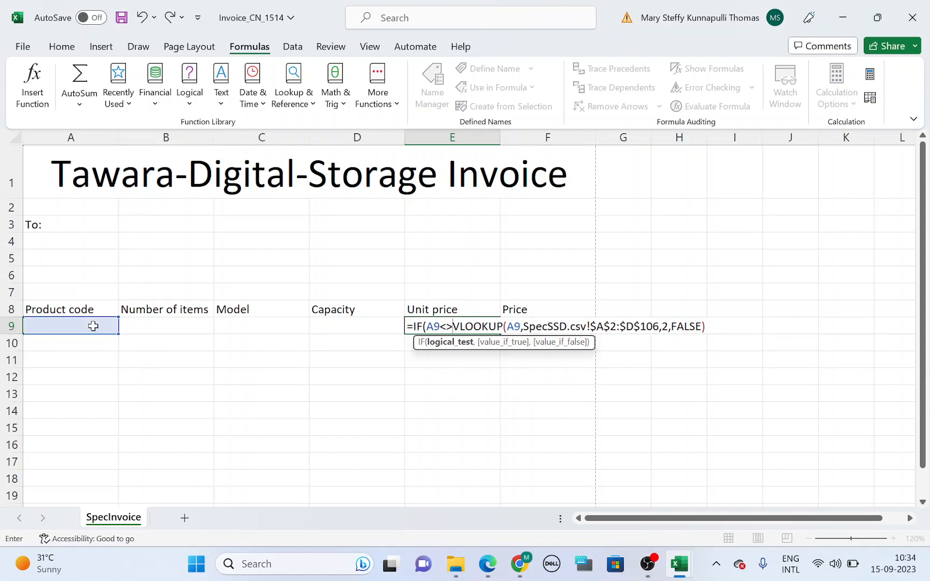
text("")
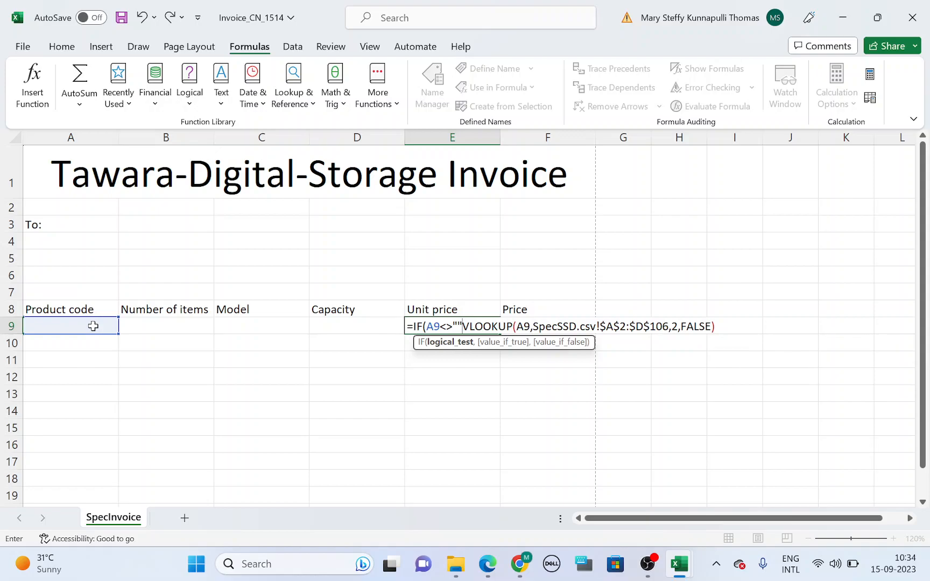
text(,)
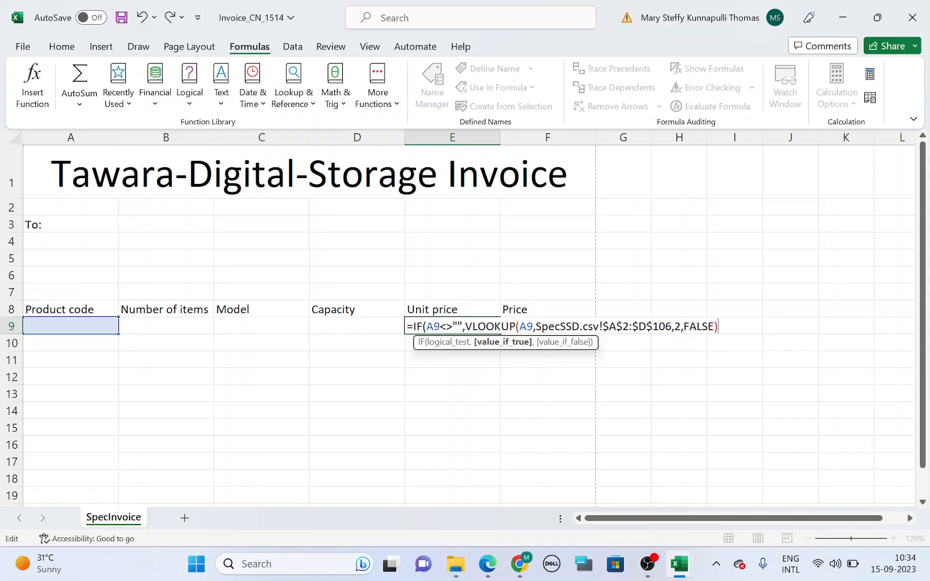
text(,)
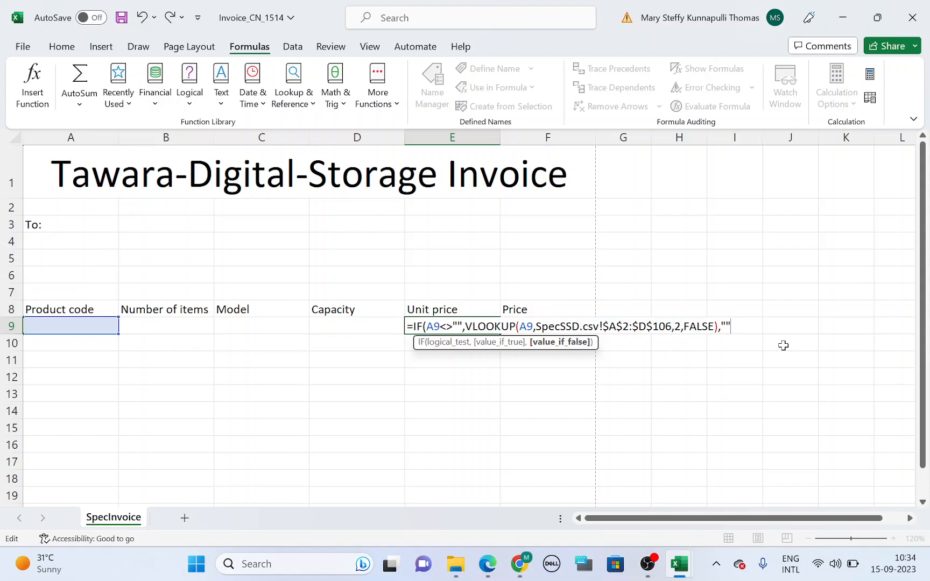
key(Return)
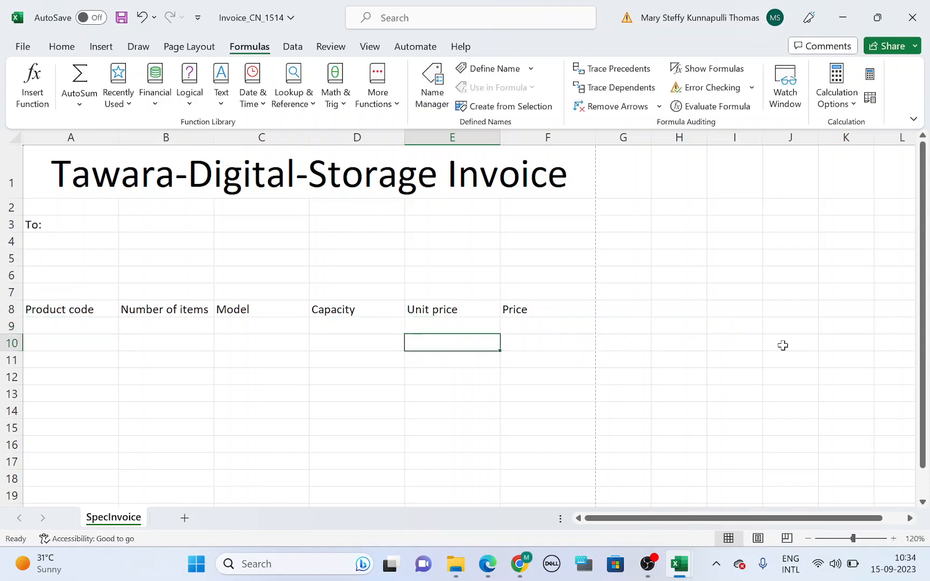
click(466, 327)
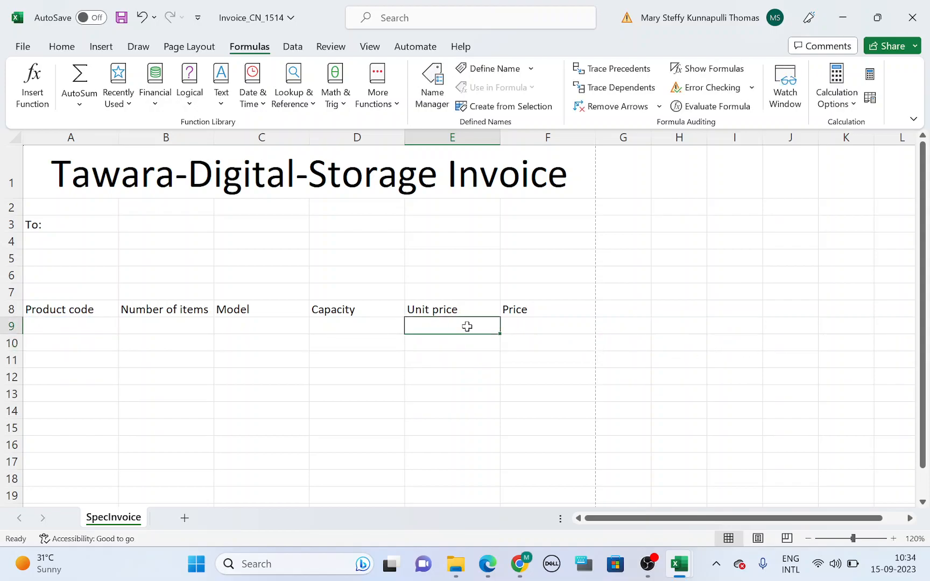
Switch to the question paper PDF and highlight question 11's F9, formula and "Number of items by the Unit Price", then return to the invoice.
key(alt+Tab)
key(alt+Tab)
key(alt+Tab)
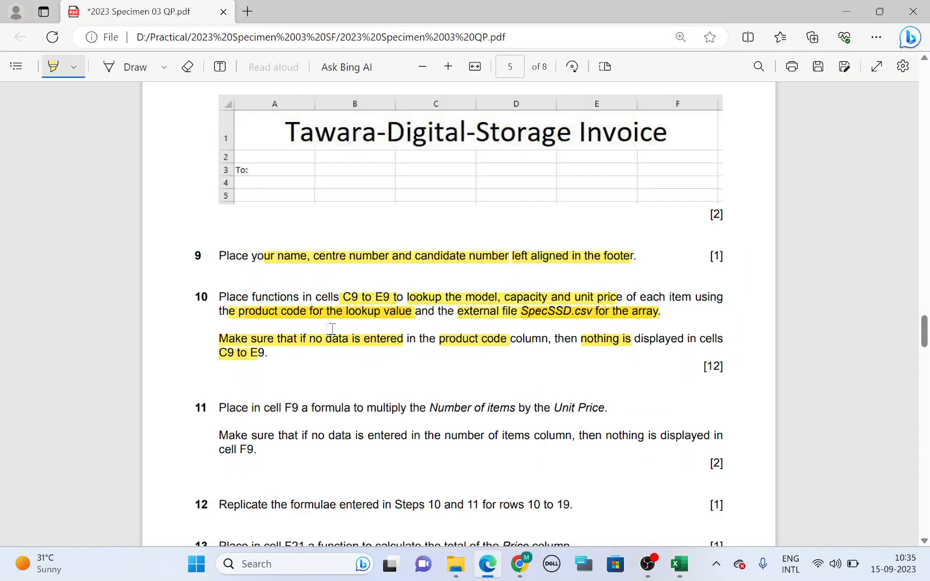
scroll(348, 369, down, 1)
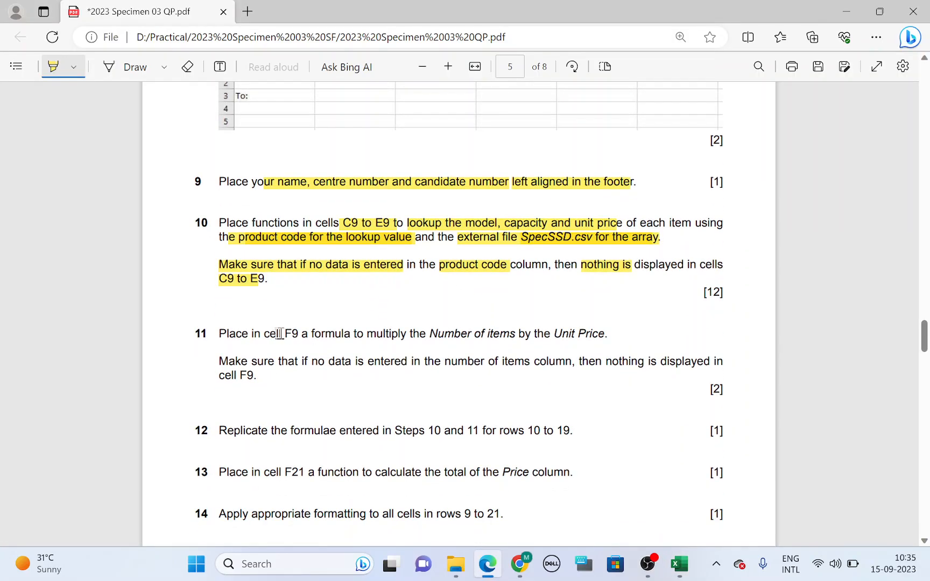
drag(283, 335, 351, 335)
drag(430, 335, 598, 341)
key(alt+Tab)
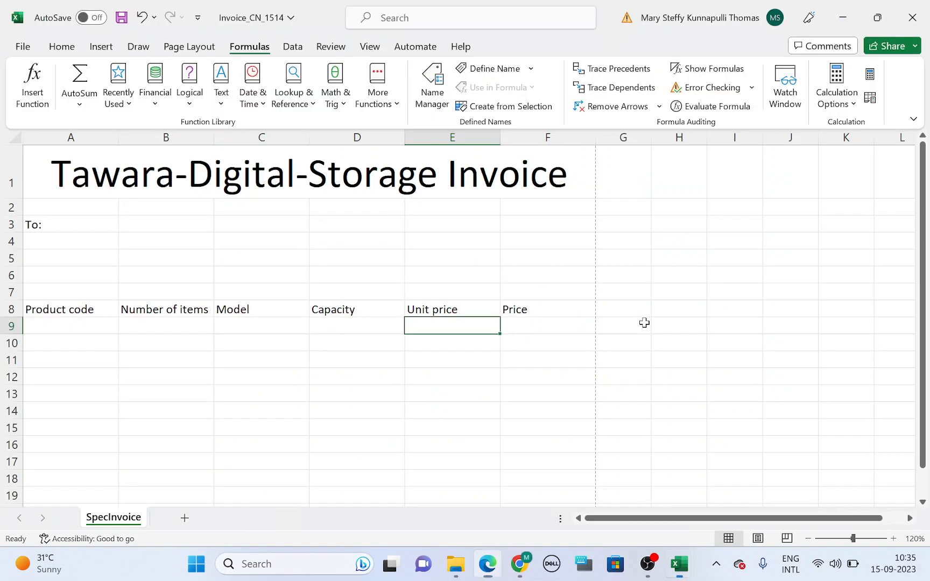
Enter the formula =B9*E9 in F9 to multiply the number of items by the unit price.
click(573, 327)
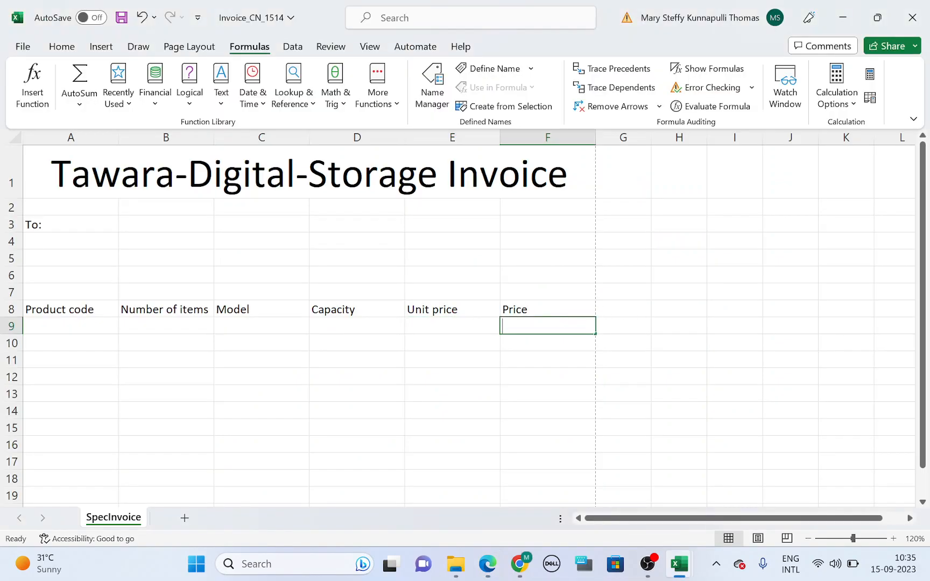
text(=)
click(202, 321)
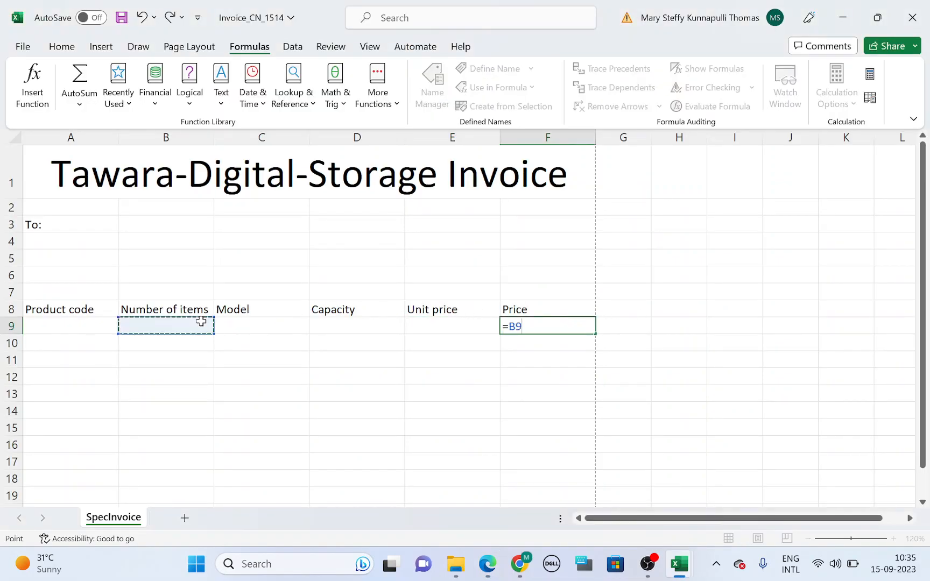
text(*)
click(435, 329)
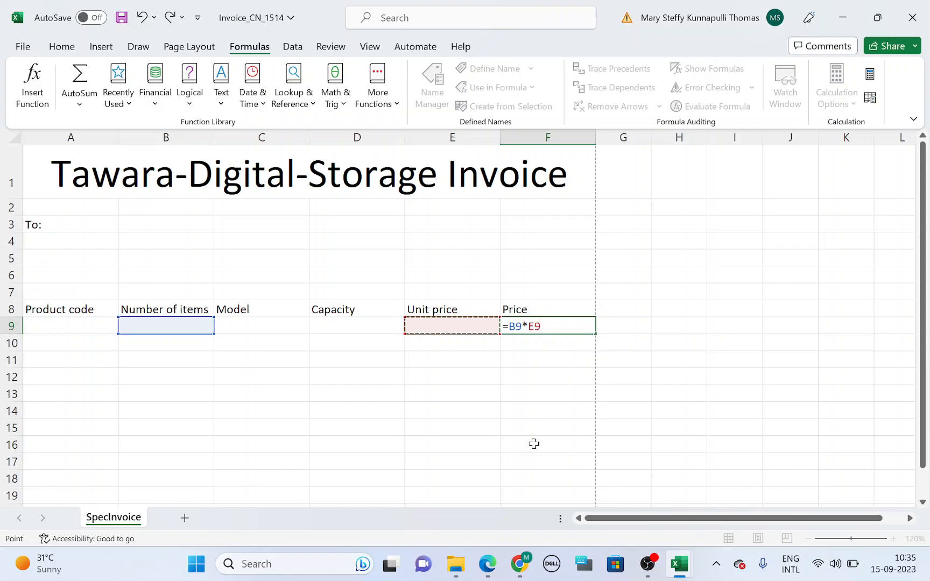
key(Return)
click(531, 326)
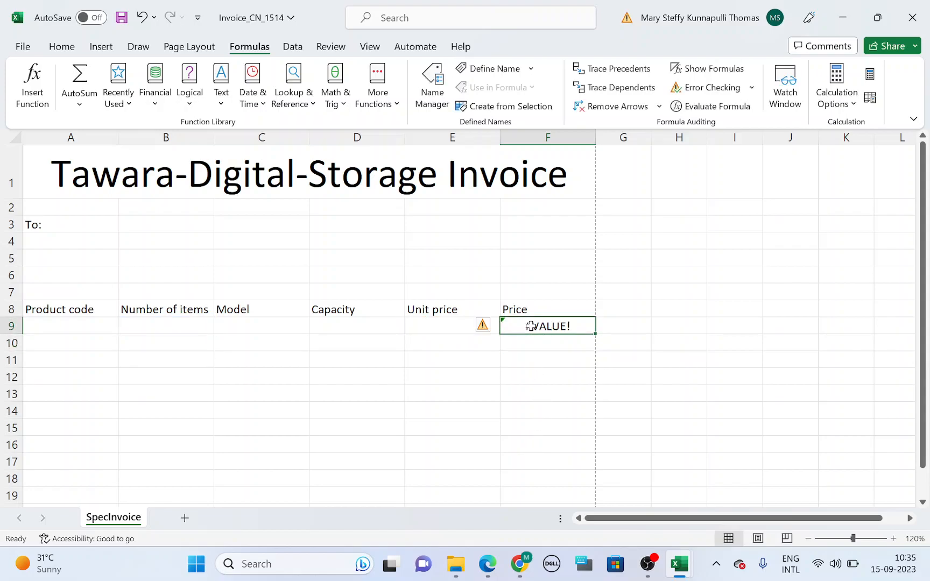
Highlight question 11's condition on empty number of items data in the question paper, and return to cell F9 of the invoice.
click(169, 325)
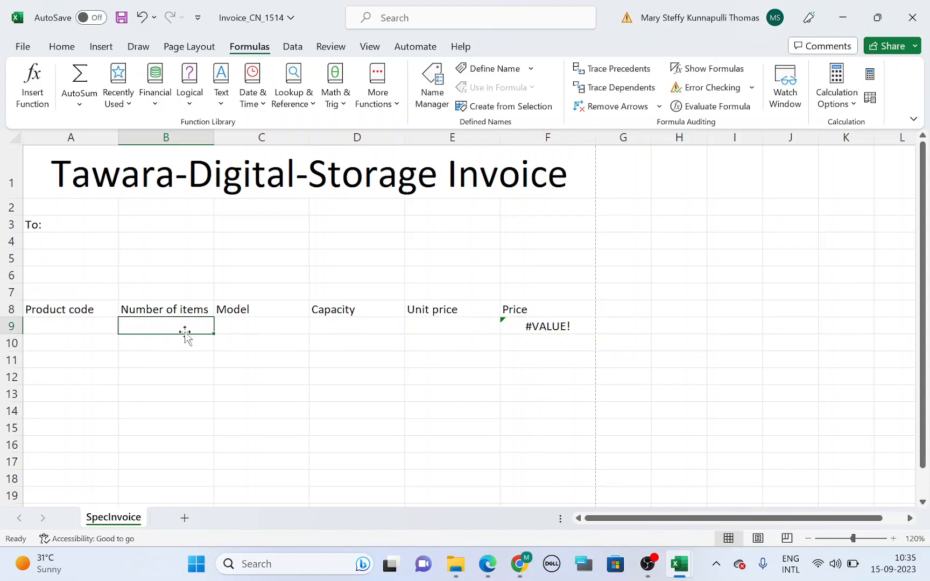
key(alt+Tab)
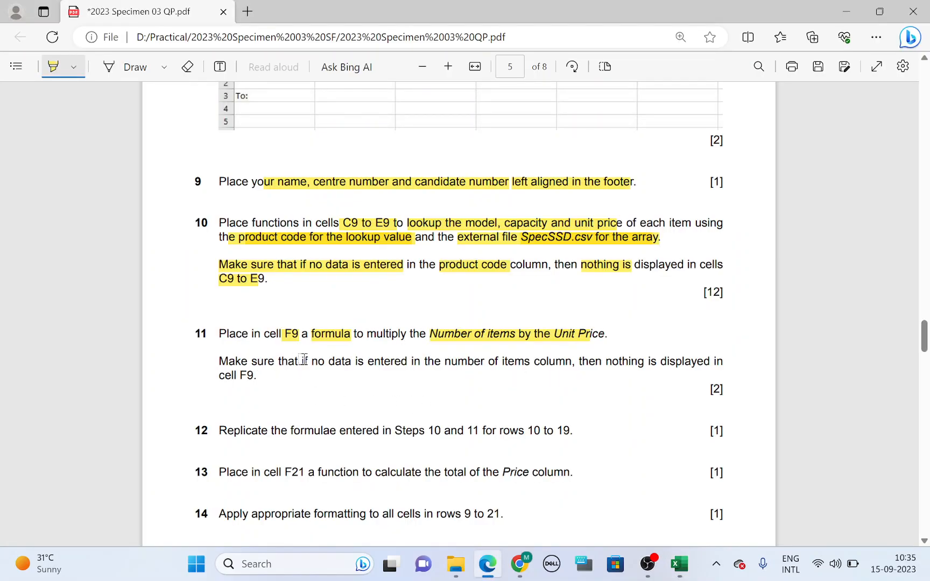
drag(310, 357, 513, 368)
drag(569, 369, 700, 362)
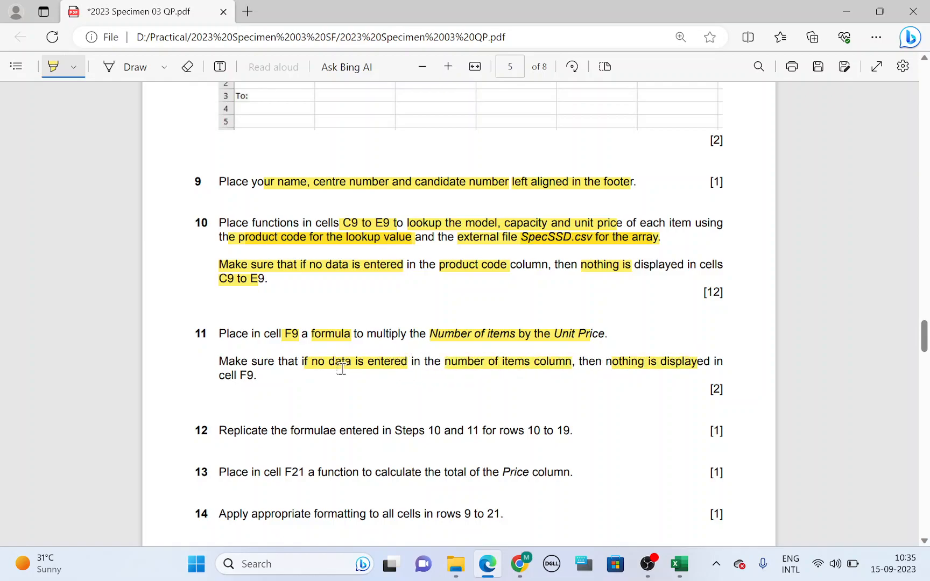
drag(230, 376, 249, 375)
key(alt+Tab)
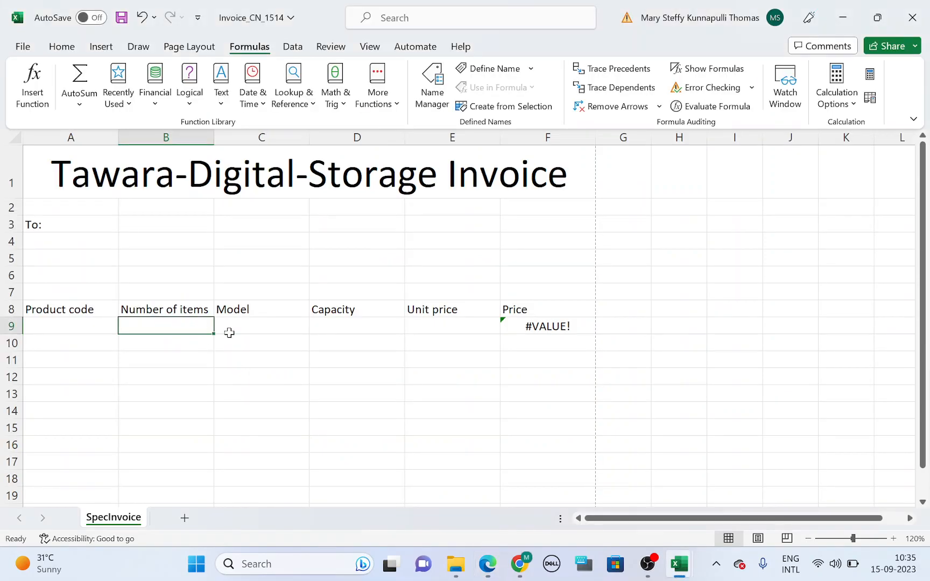
click(533, 330)
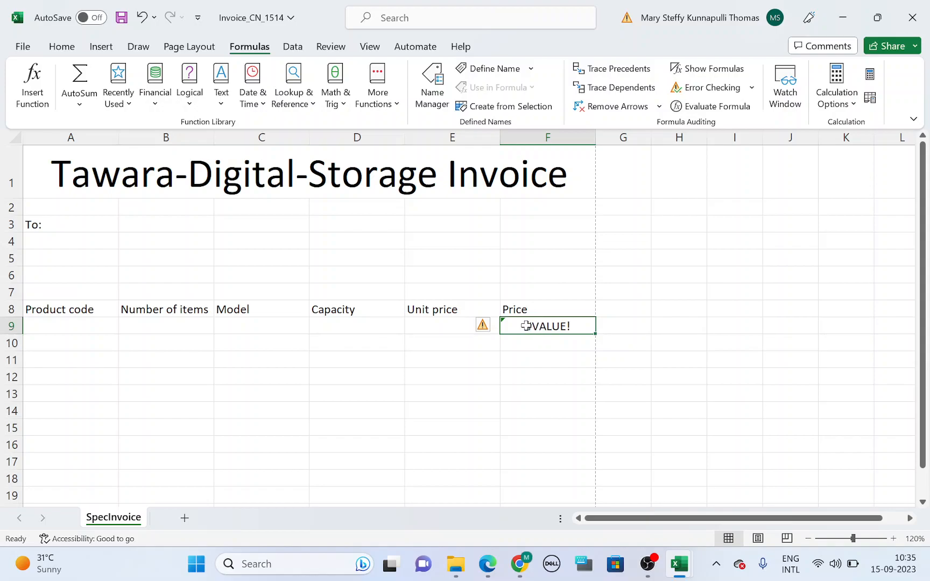
Wrap F9's price formula in an IF function that returns B9*E9 when B9<>"" and "" otherwise.
key(F2)
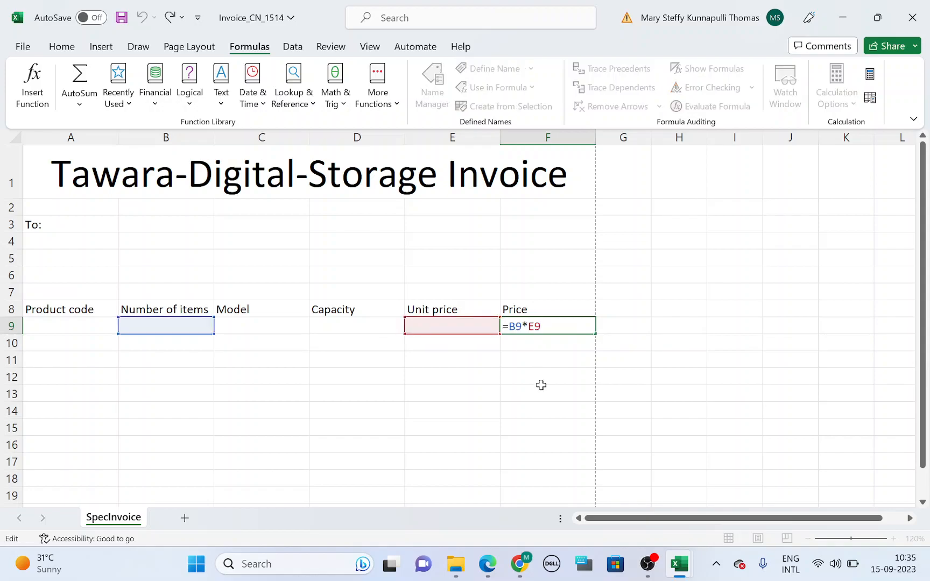
text(IF()
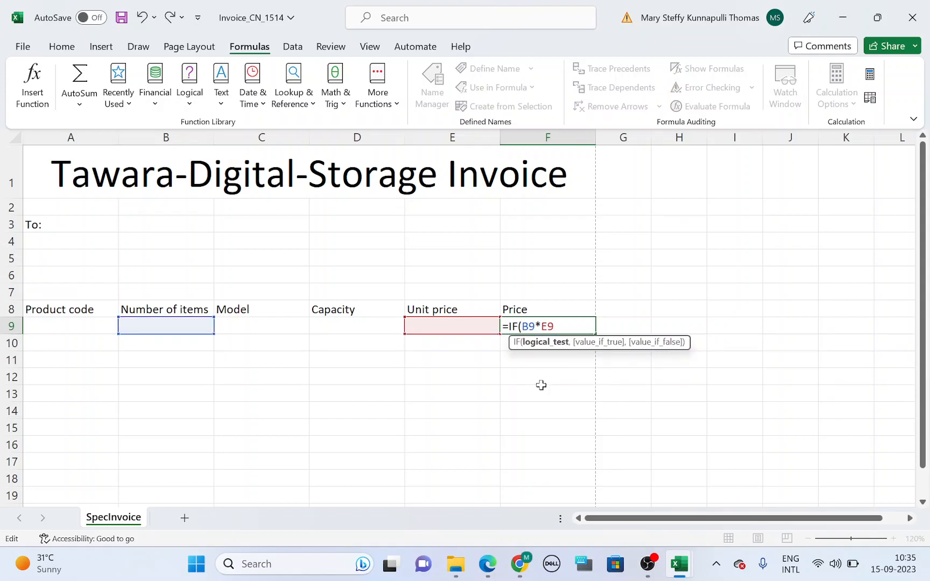
click(195, 326)
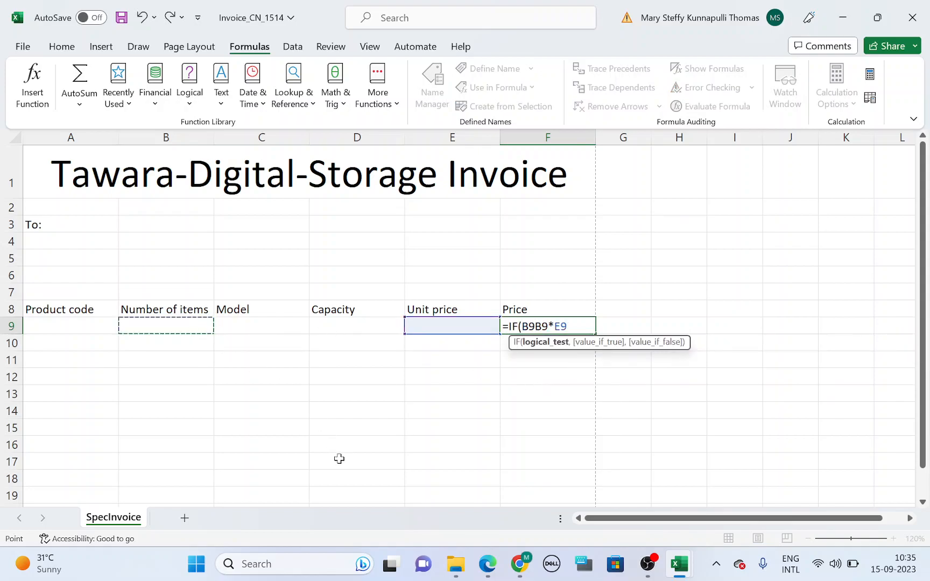
text(<>)
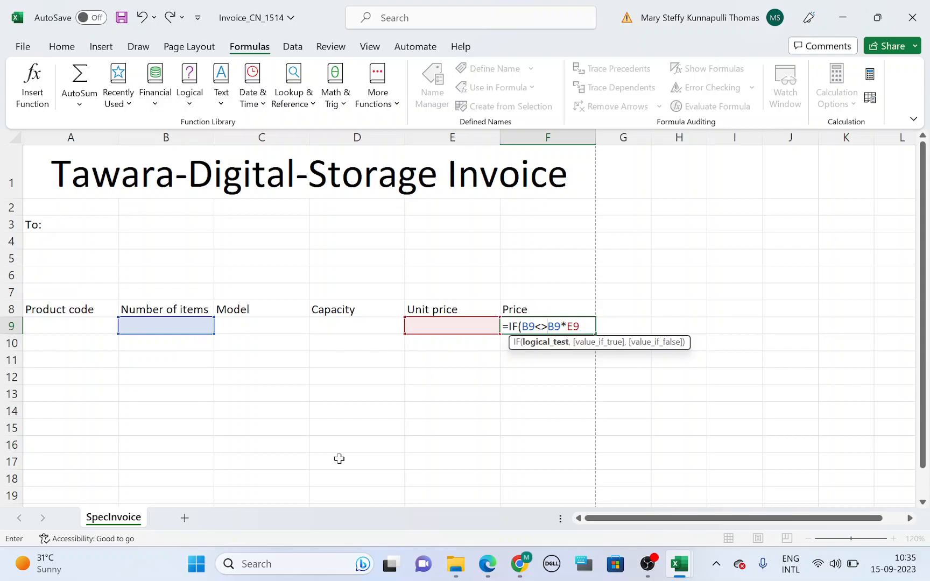
text("",)
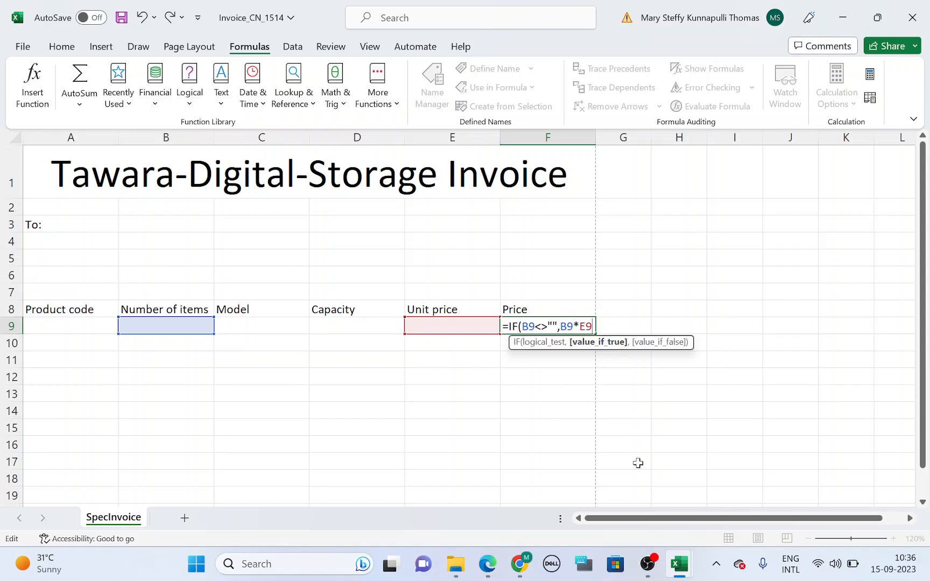
text(,)
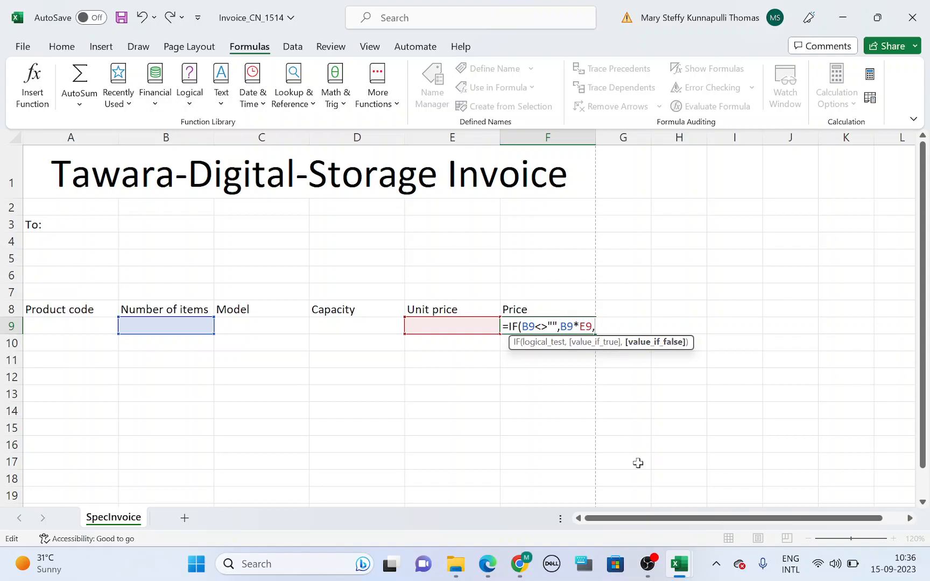
text(""))
key(Return)
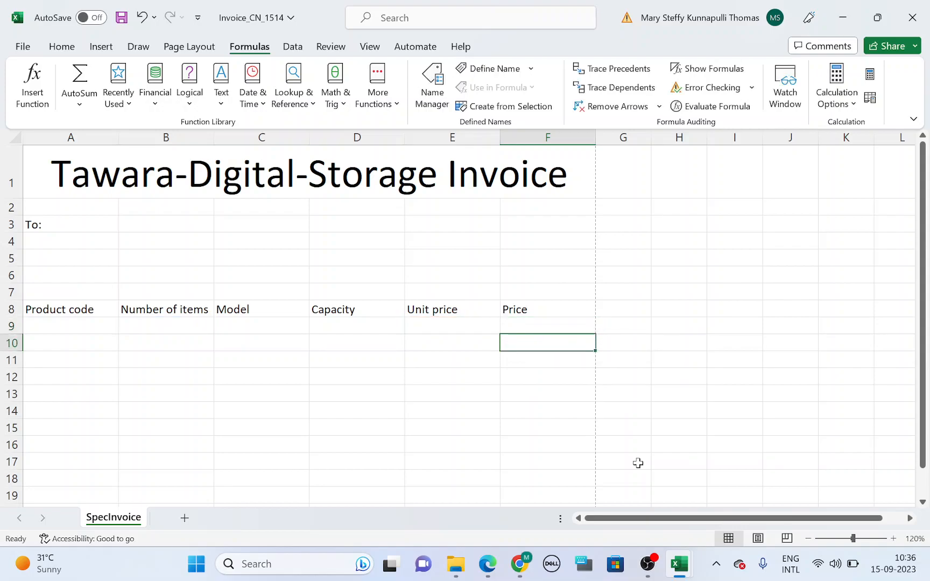
Switch to the question paper PDF, highlight question 12's "10 and 11 for rows 10 to 19", and return to the invoice.
key(alt+Tab)
scroll(431, 409, down, 3)
drag(420, 280, 570, 280)
key(alt+Tab)
Copy the Model, Capacity, Unit price and Price formulas in C9:F9 down through row 19.
click(252, 324)
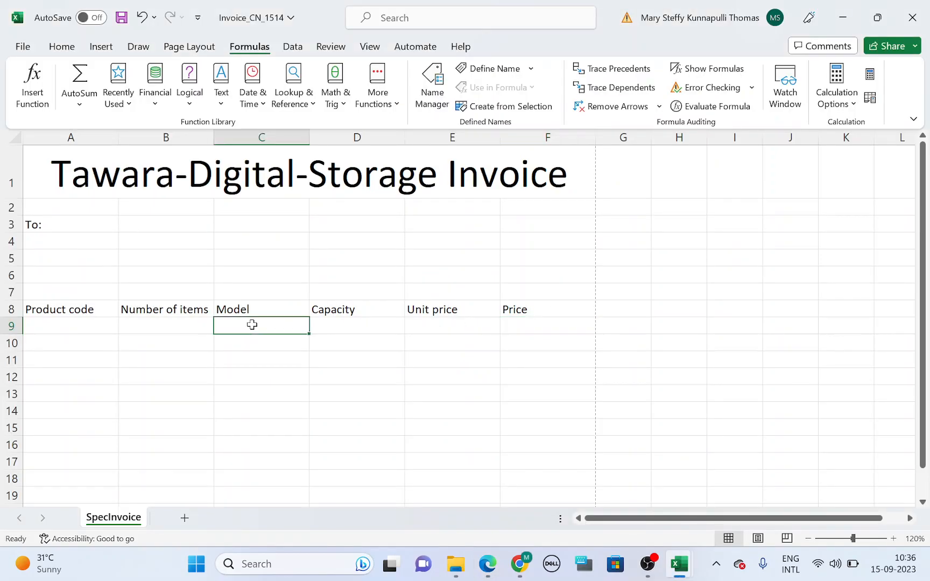
scroll(252, 324, down, 2)
drag(312, 233, 310, 401)
click(349, 221)
drag(406, 232, 375, 395)
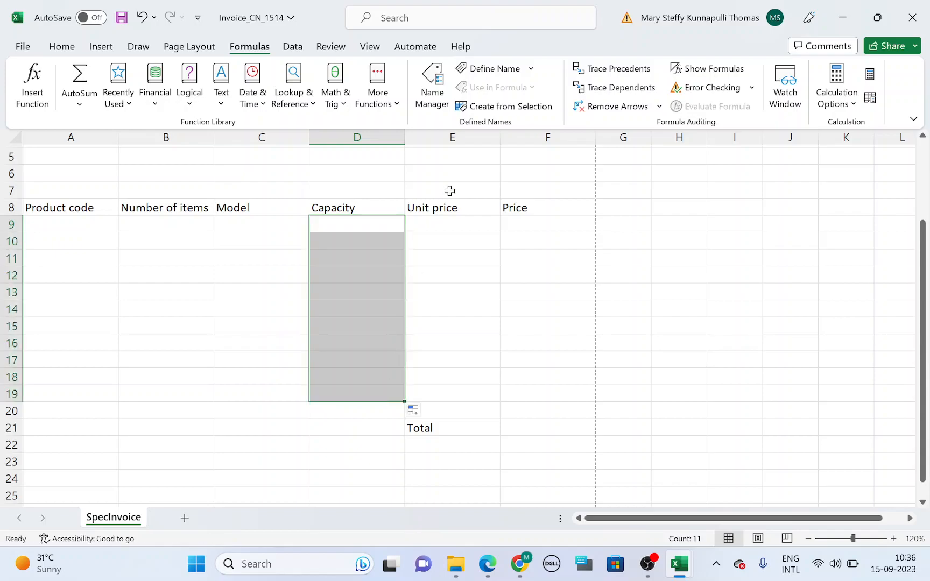
click(456, 227)
drag(504, 232, 479, 394)
click(559, 223)
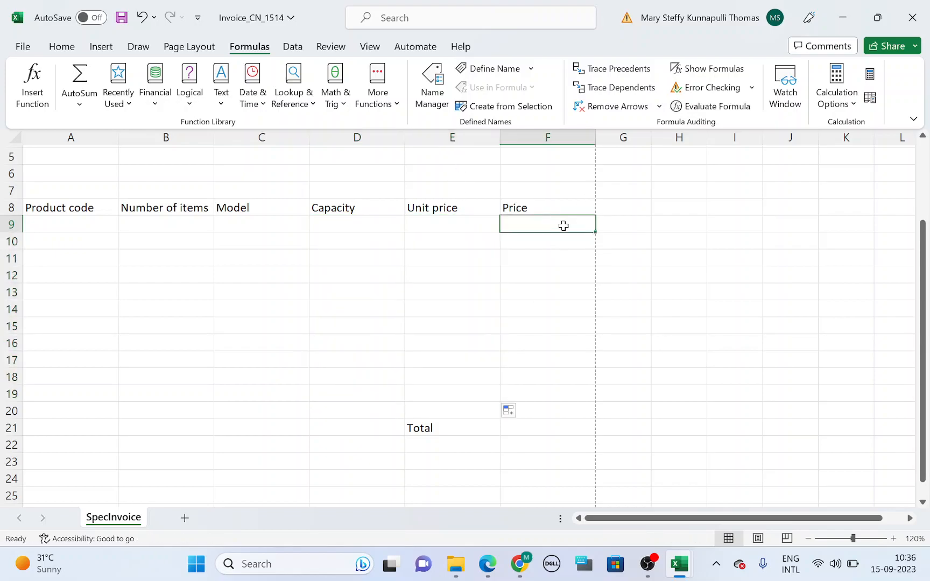
drag(594, 231, 576, 395)
Highlight question 13's F21 and "function to calculate the total of the Price column" in the question paper, and return to F21 of the invoice.
key(alt+Tab)
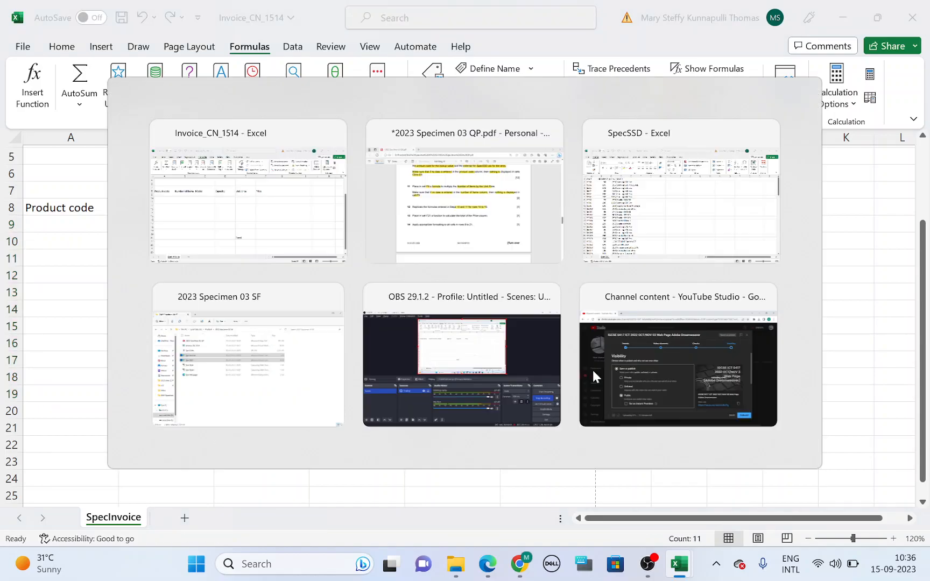
drag(284, 324, 561, 327)
key(alt+Tab)
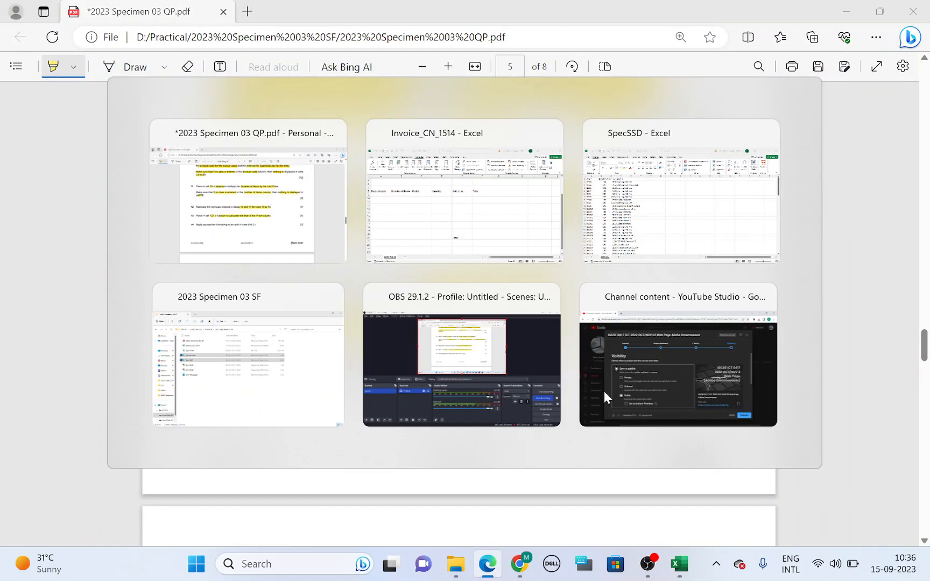
click(556, 425)
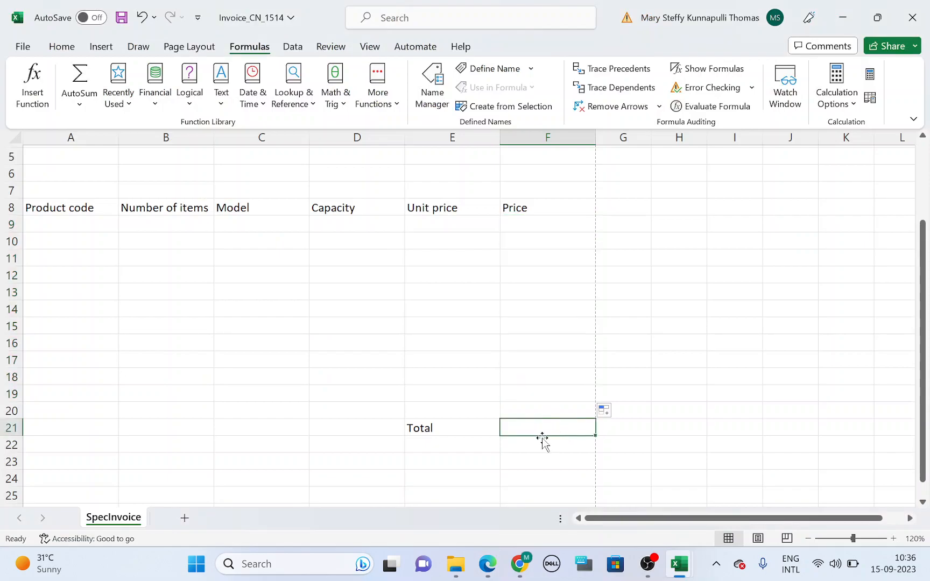
key(alt+Tab)
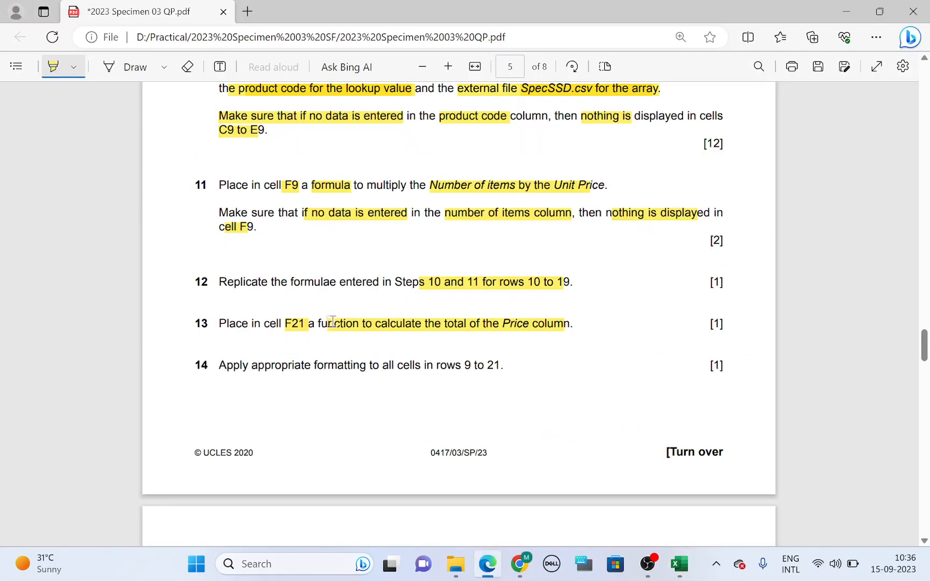
key(alt+Tab)
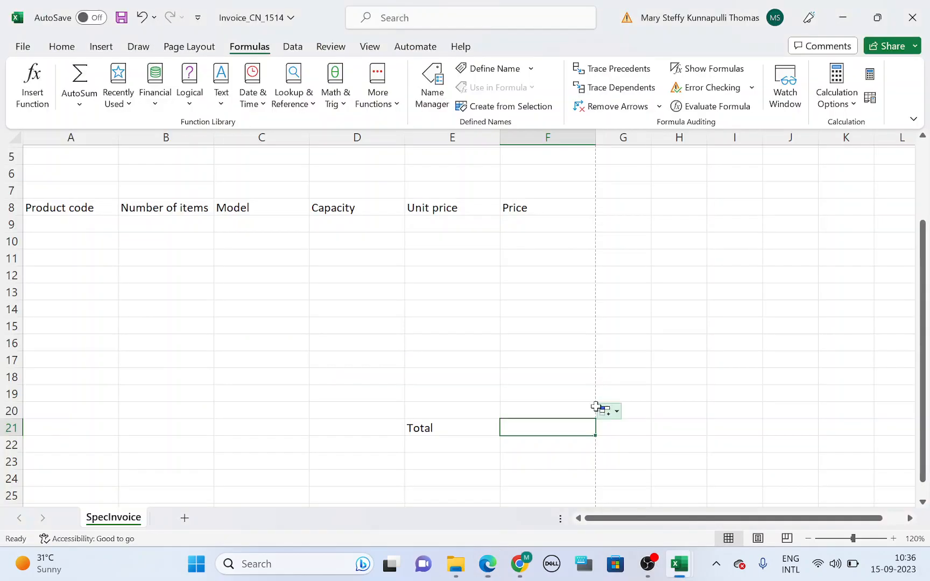
Enter =SUM(F9:F19) in F21 to total the Price column.
text(=sum()
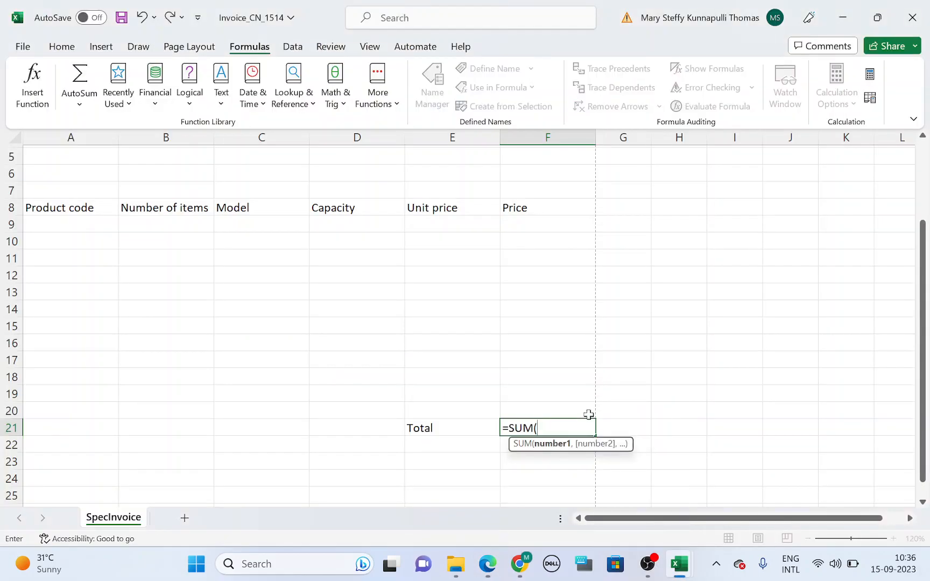
drag(547, 220, 558, 402)
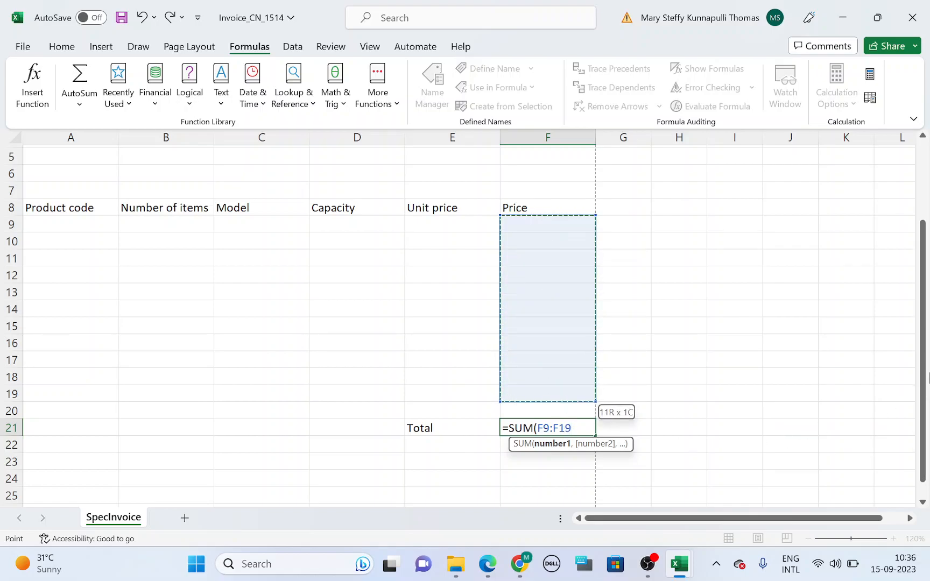
text())
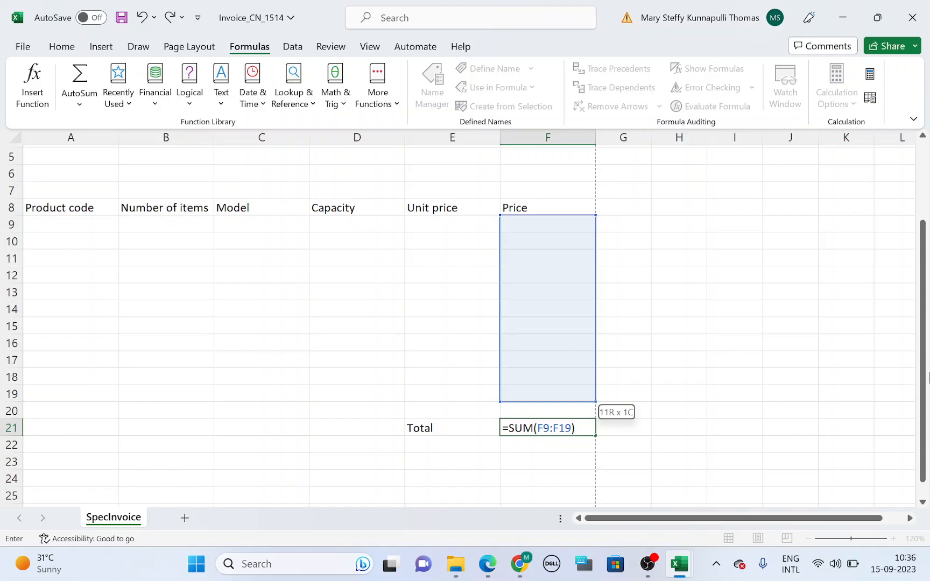
scroll(928, 376, down, 1)
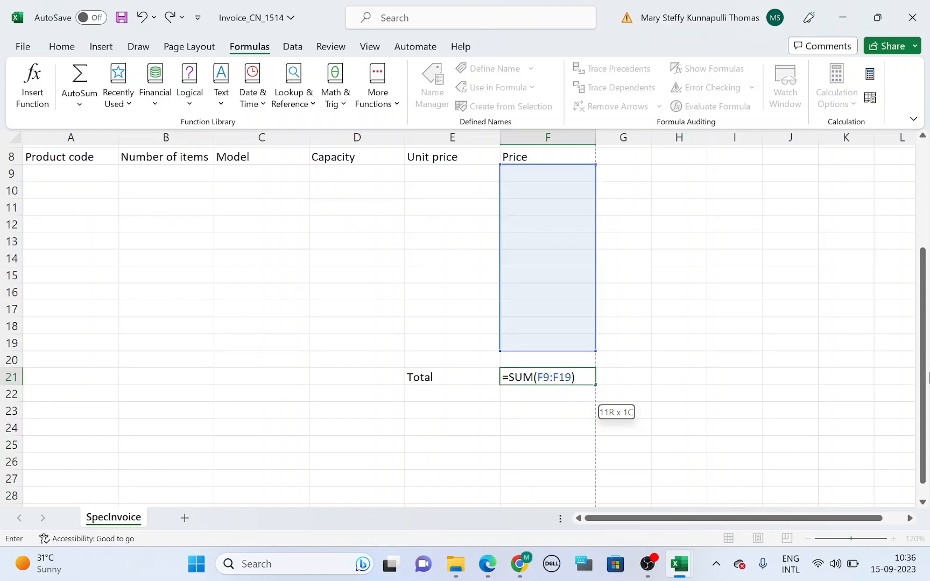
key(Return)
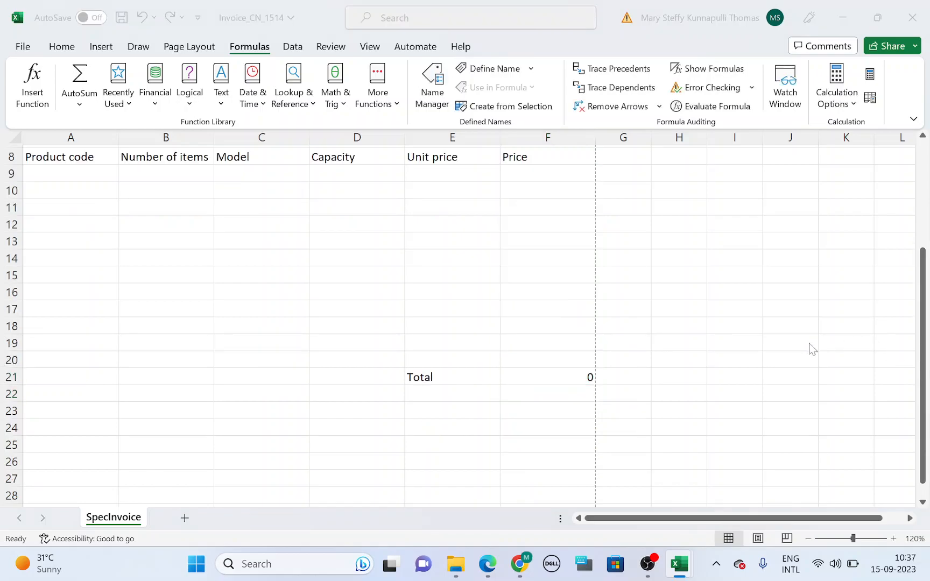
Highlight question 14's formatting requirement and Task 3's euros with 2 decimal places in the question paper, and return to the invoice.
key(alt+Tab)
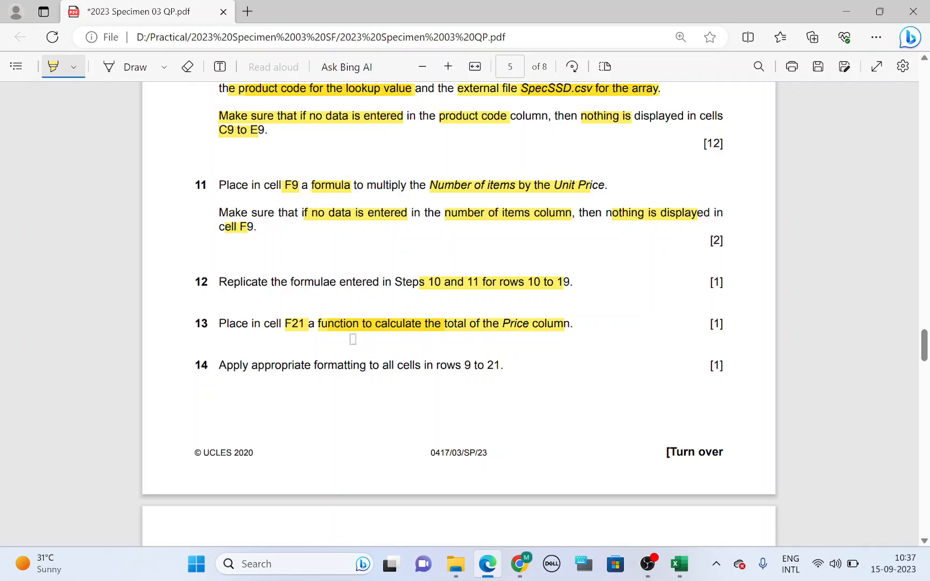
scroll(323, 329, down, 2)
drag(249, 295, 480, 302)
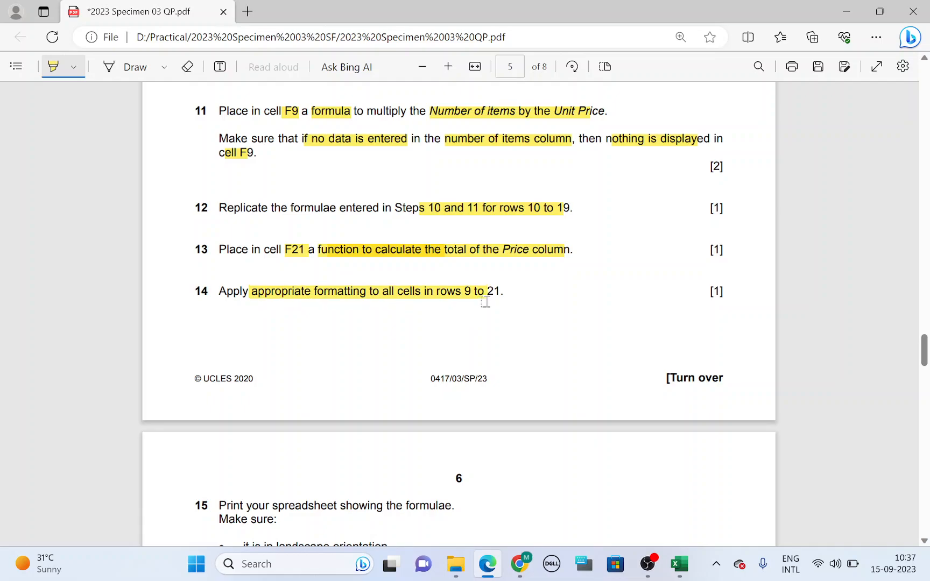
scroll(482, 301, up, 10)
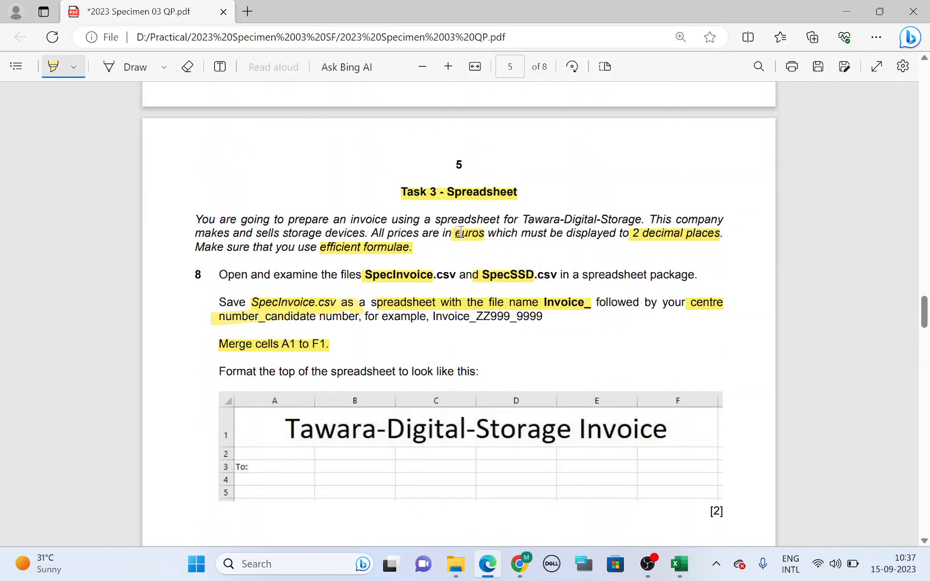
drag(459, 234, 689, 235)
key(alt+Tab)
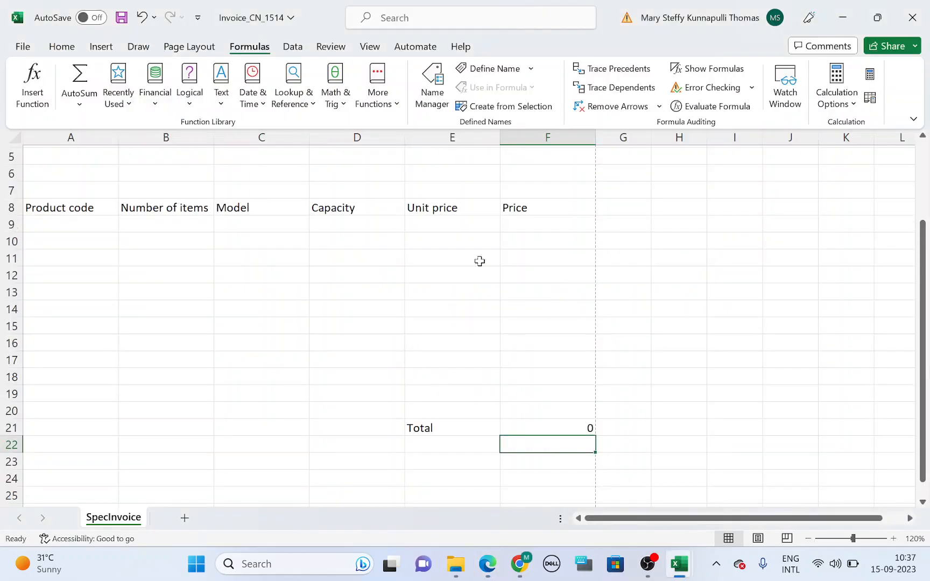
Format E9:F19 and F21 as Currency with 2 decimal places, red negative numbers without a minus sign, and the € Euro (€ 123) symbol.
drag(438, 222, 561, 394)
ctrl+click(577, 427)
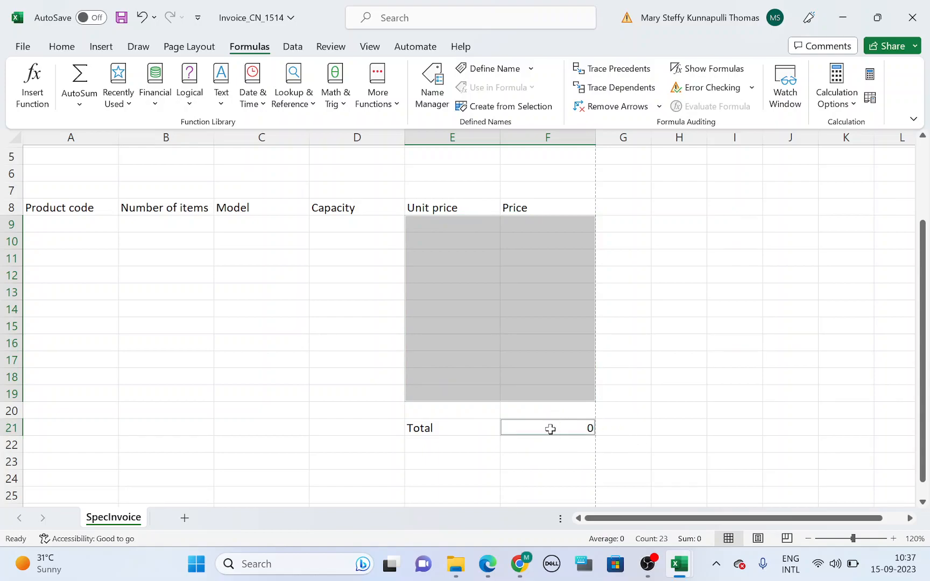
right_click(544, 331)
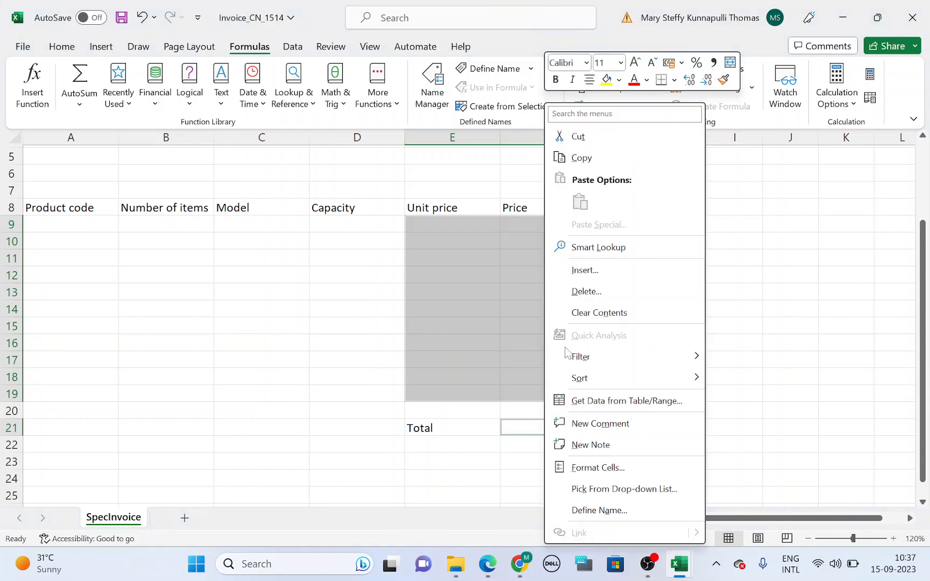
click(611, 465)
click(460, 259)
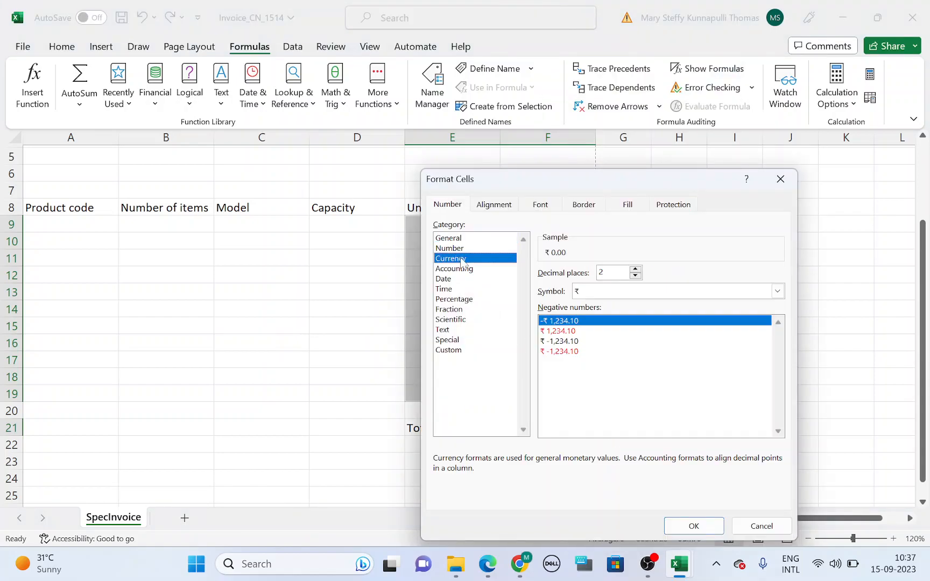
click(565, 331)
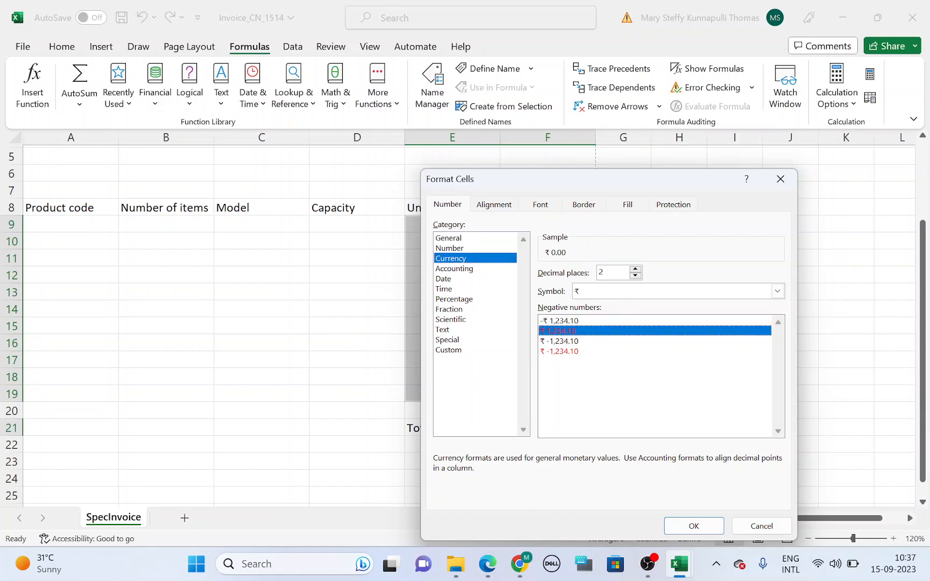
click(631, 292)
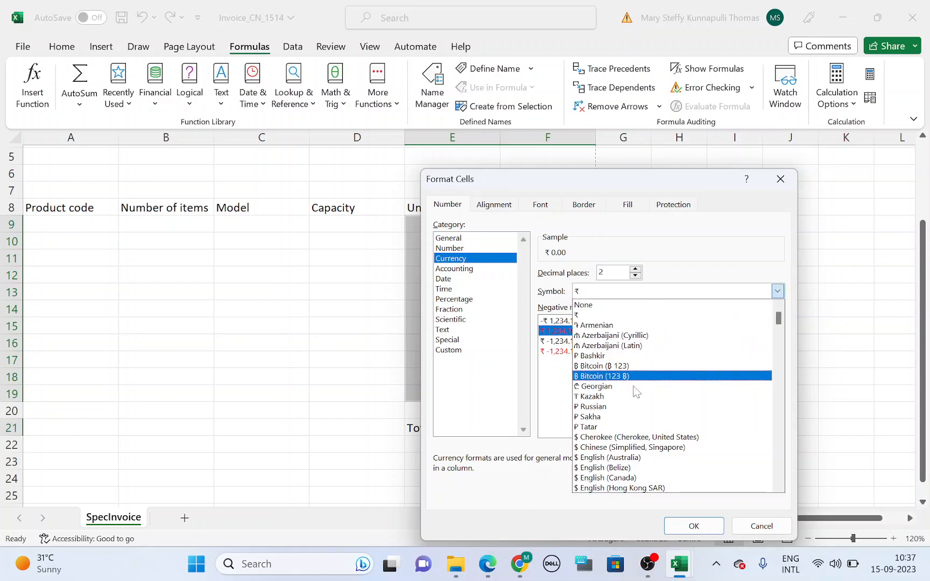
scroll(635, 396, down, 1)
scroll(637, 398, down, 15)
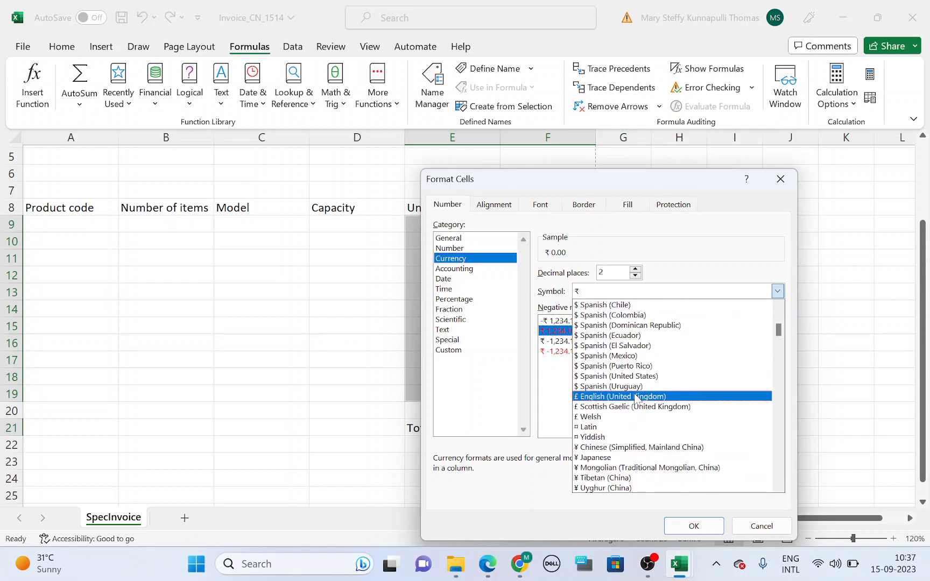
scroll(636, 398, down, 7)
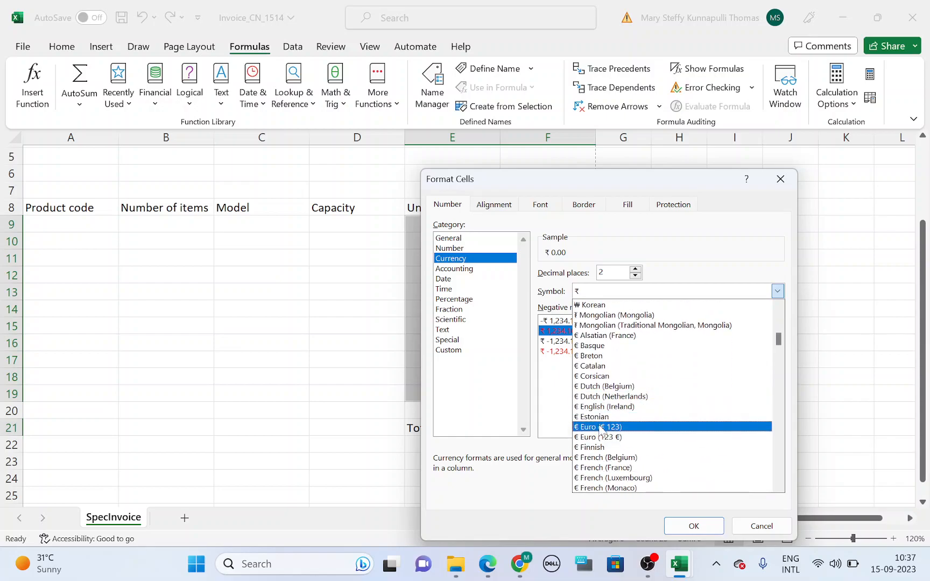
click(599, 427)
click(694, 527)
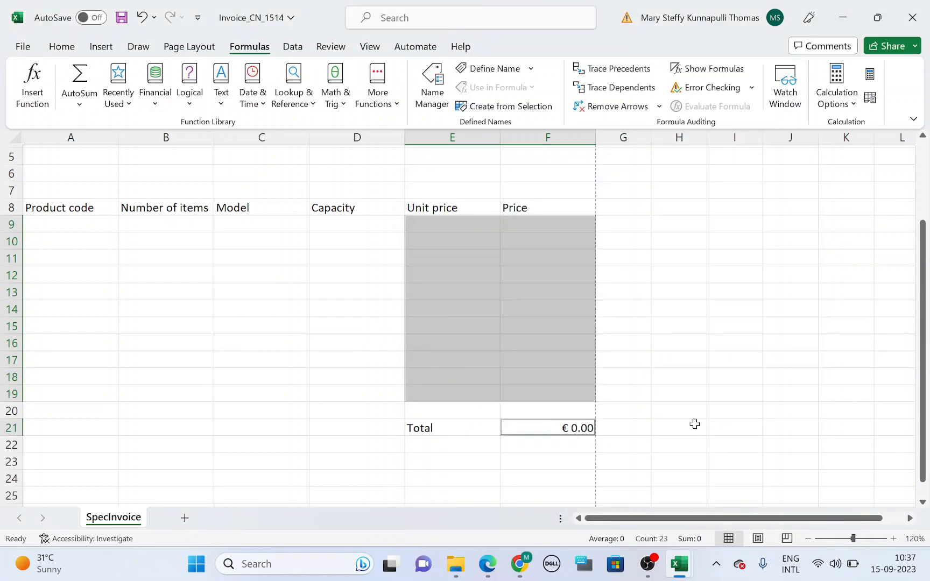
Highlight question 15's requirement to show the formulae in the question paper, and return to the invoice.
key(alt+Tab)
scroll(541, 387, down, 10)
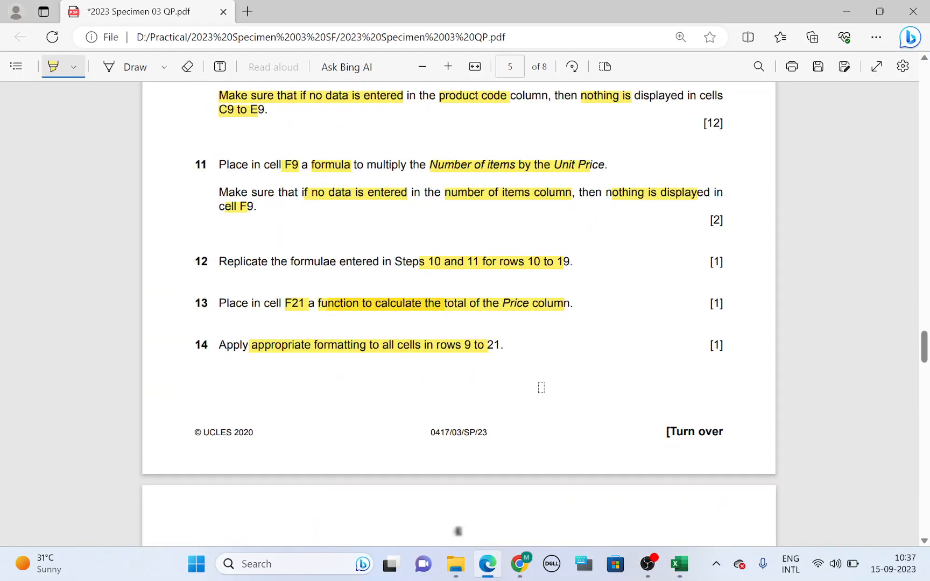
scroll(541, 387, down, 6)
scroll(539, 388, up, 5)
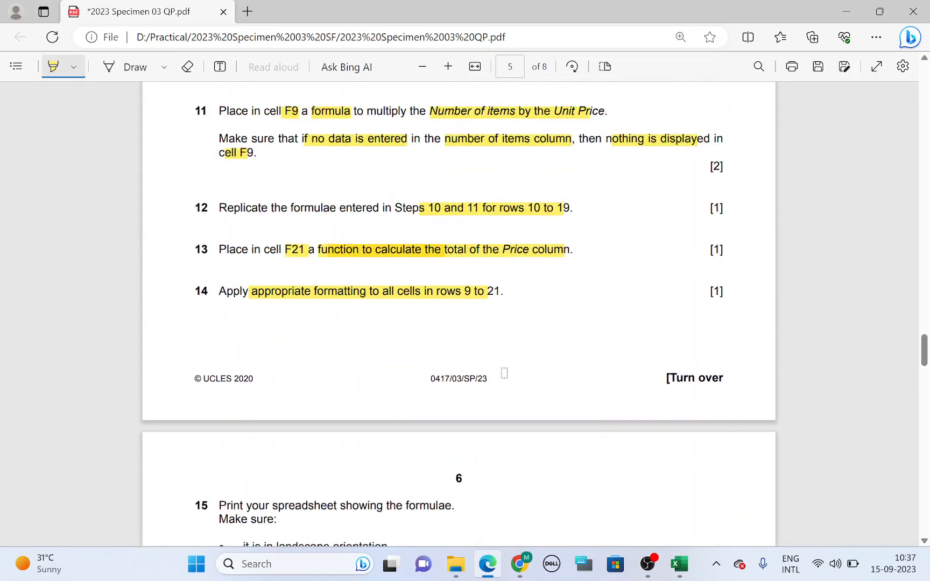
scroll(504, 373, down, 5)
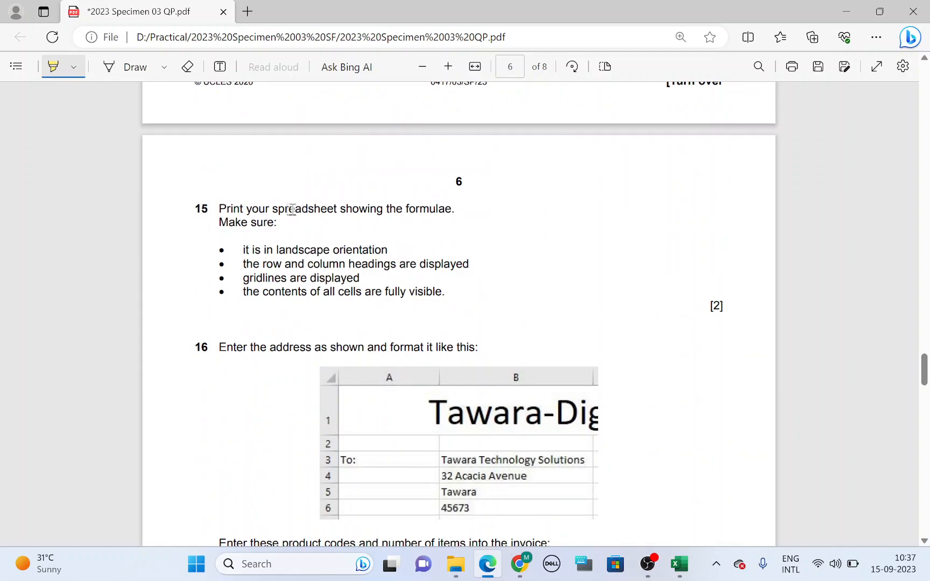
drag(368, 210, 448, 210)
key(alt+Tab)
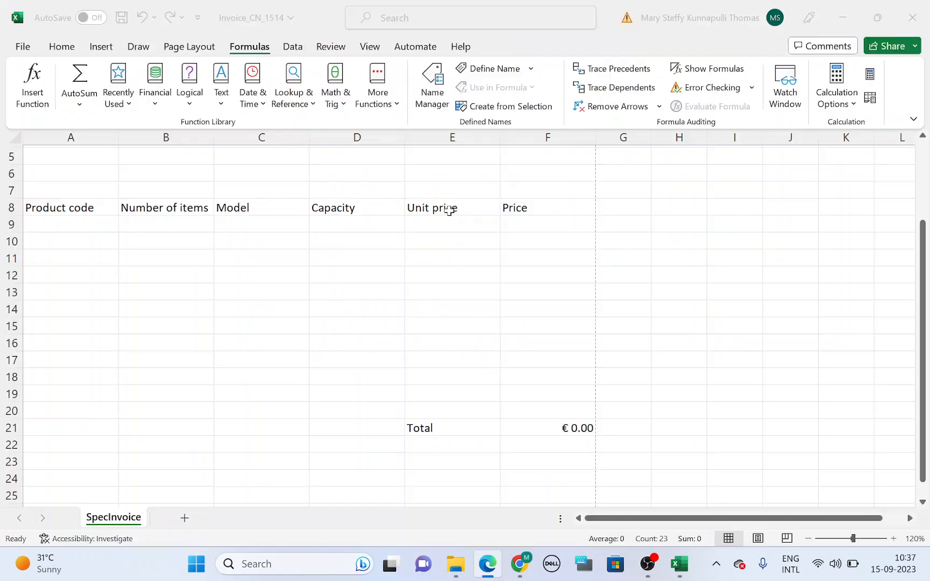
Select the invoice through row 21 and show the formulas in its cells instead of their results.
scroll(383, 205, up, 2)
drag(96, 181, 212, 474)
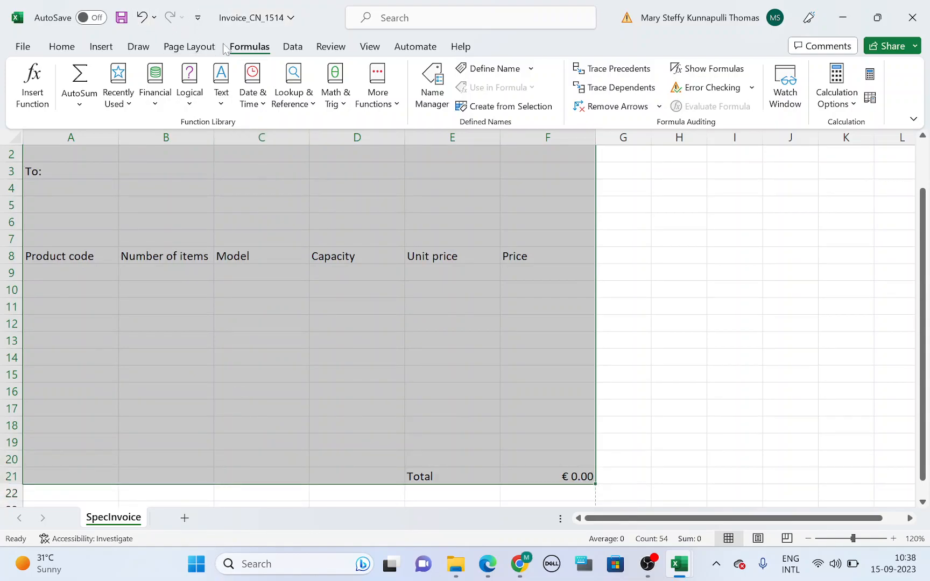
click(721, 70)
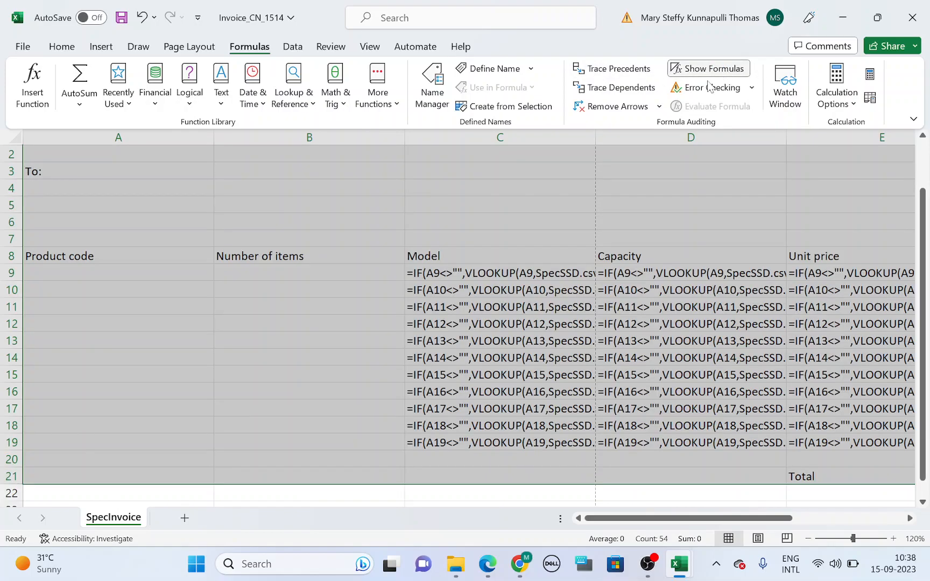
Highlight question 15's landscape orientation requirement in the question paper, and set the invoice's page orientation to Landscape.
key(alt+Tab)
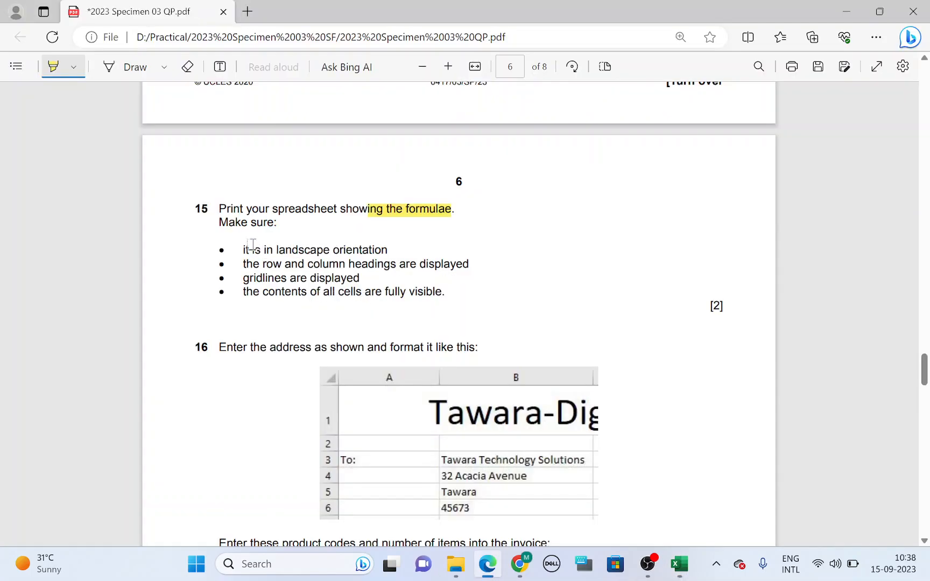
drag(251, 247, 381, 246)
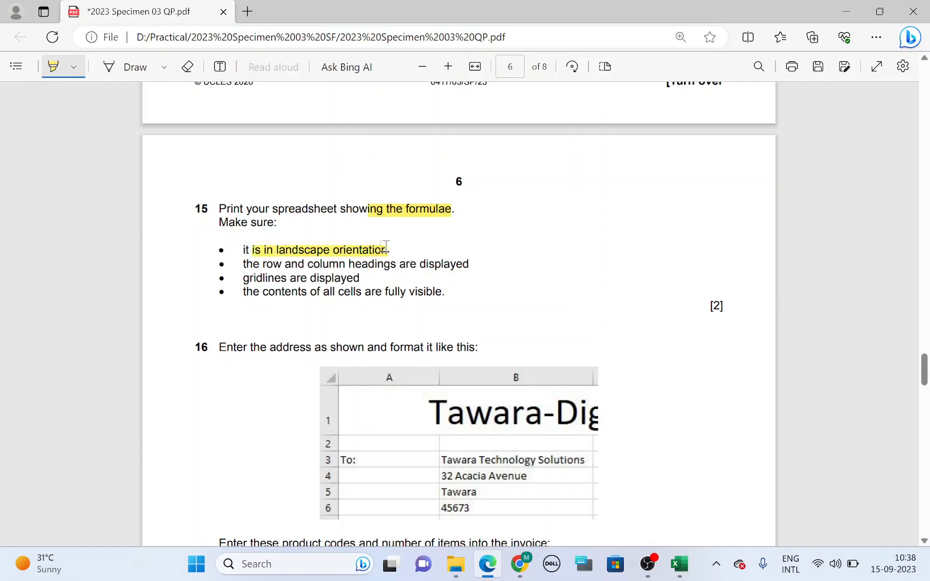
key(alt+Tab)
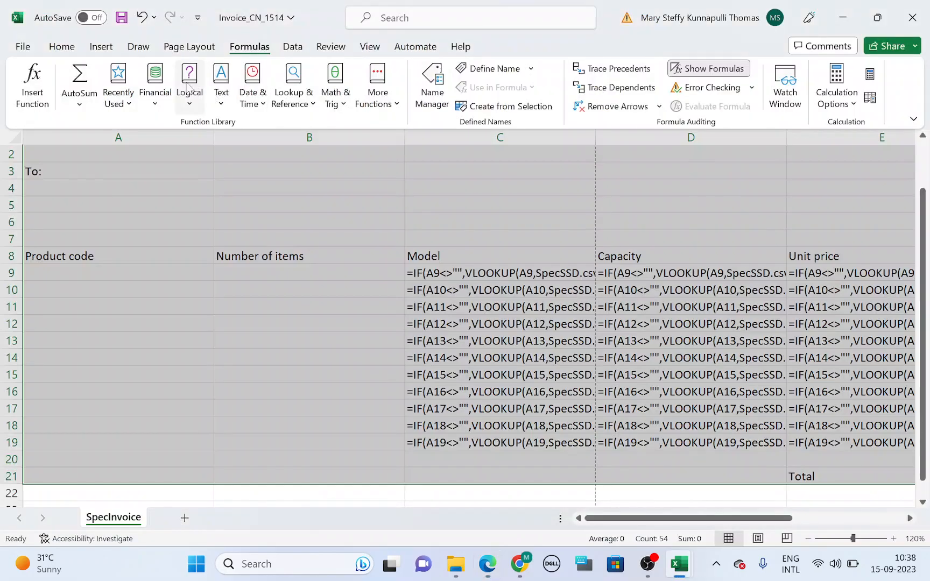
click(178, 49)
click(186, 100)
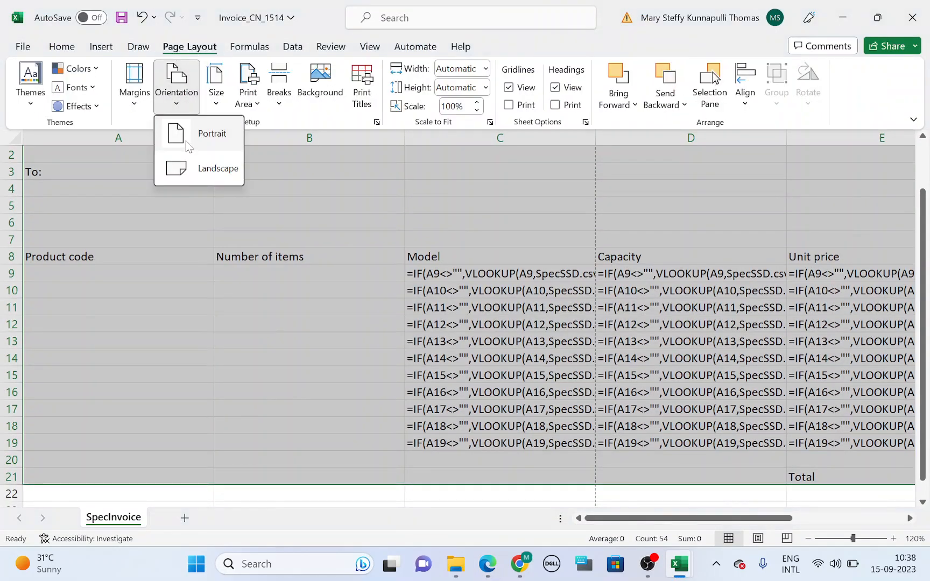
click(195, 181)
Highlight the row and column headings requirement in the question paper, and turn on printing of headings for the invoice.
key(alt+Tab)
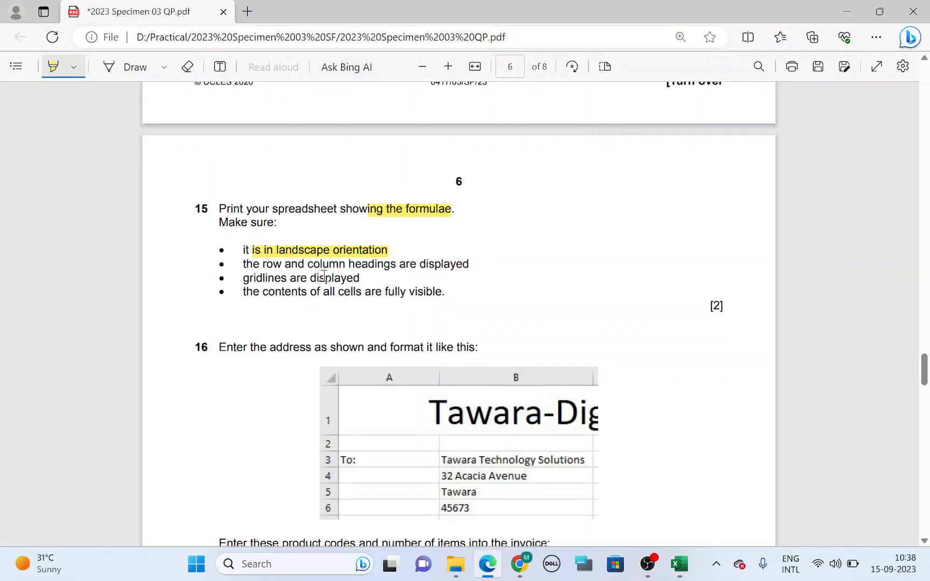
drag(247, 264, 469, 263)
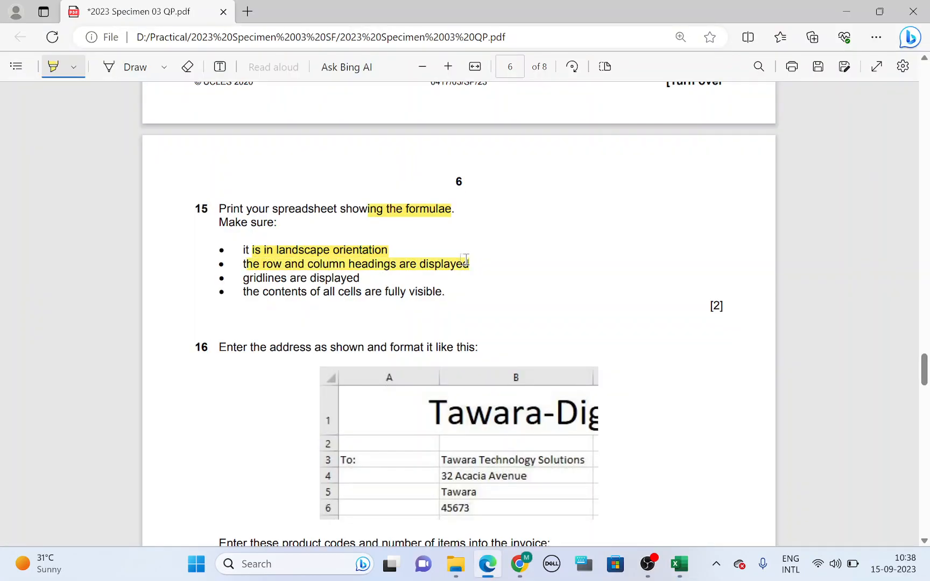
key(alt+Tab)
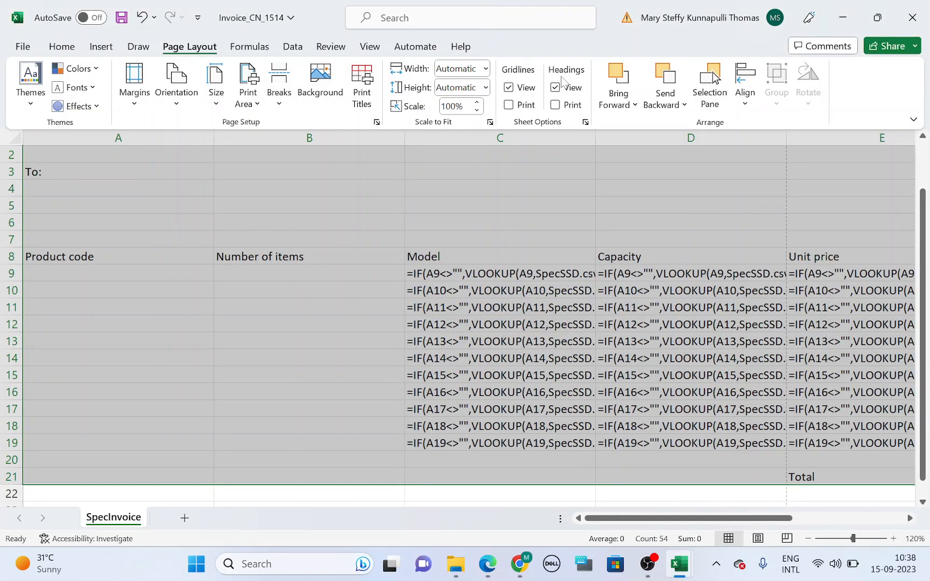
click(560, 110)
Highlight the gridlines requirement in the question paper, and turn on printing of gridlines for the invoice.
key(alt+Tab)
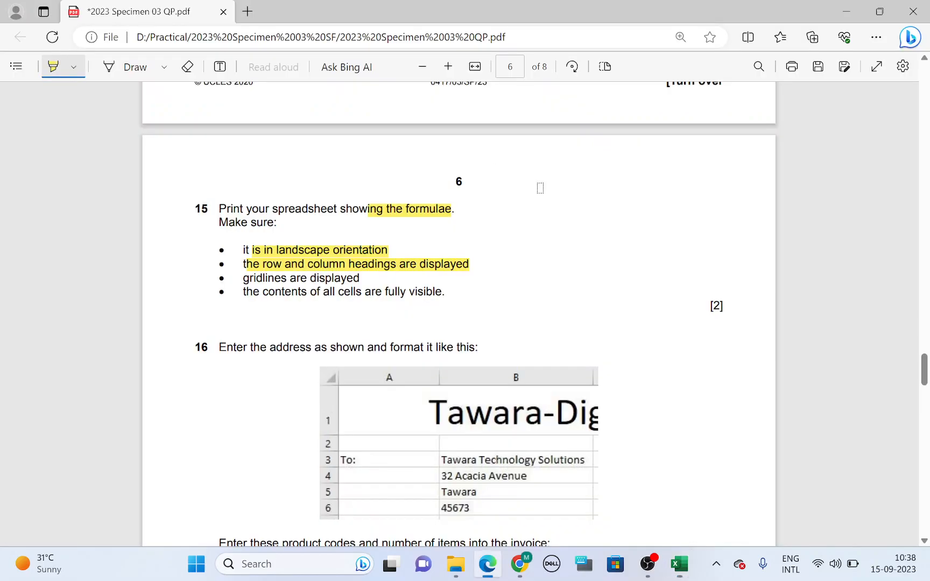
mouse_move(247, 278)
mouse_down()
mouse_move(374, 267)
mouse_move(361, 279)
mouse_up()
key(alt+Tab)
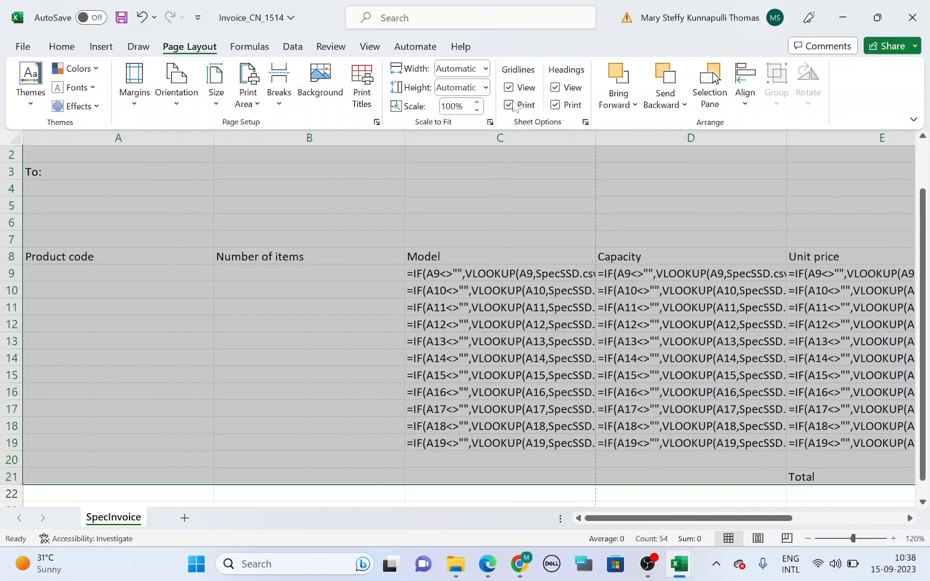
Highlight the fully visible cell contents requirement in the question paper, and autofit the widths of all invoice columns.
key(alt+Tab)
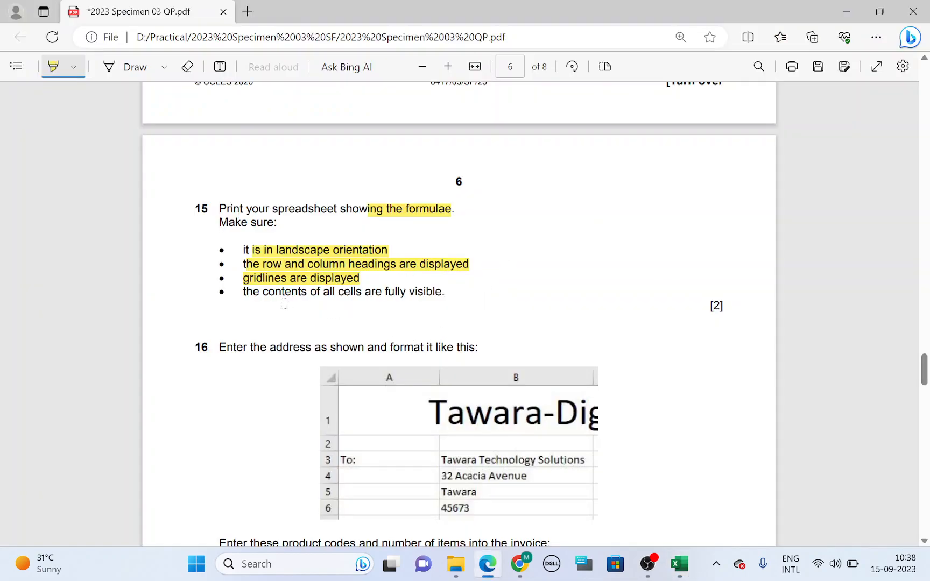
drag(242, 293, 444, 292)
key(alt+Tab)
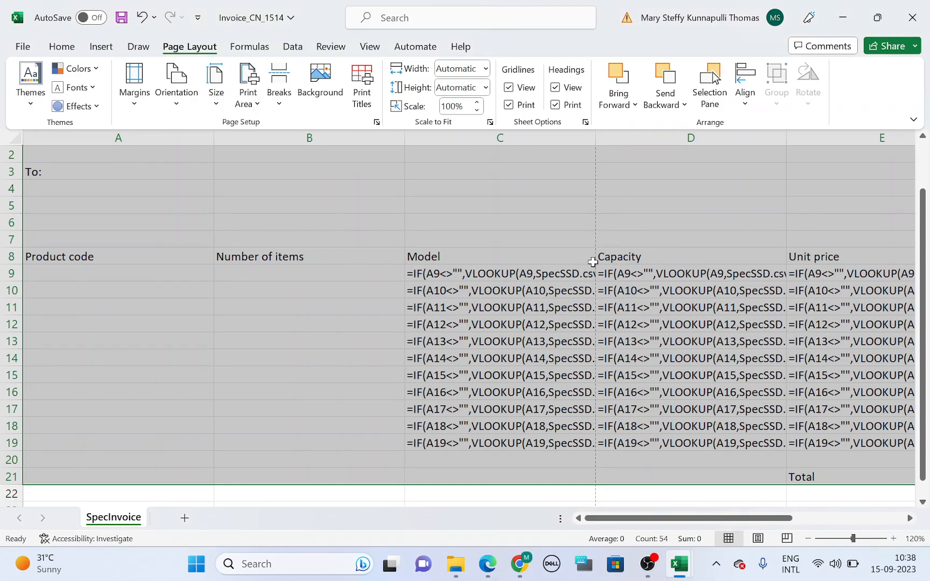
click(16, 138)
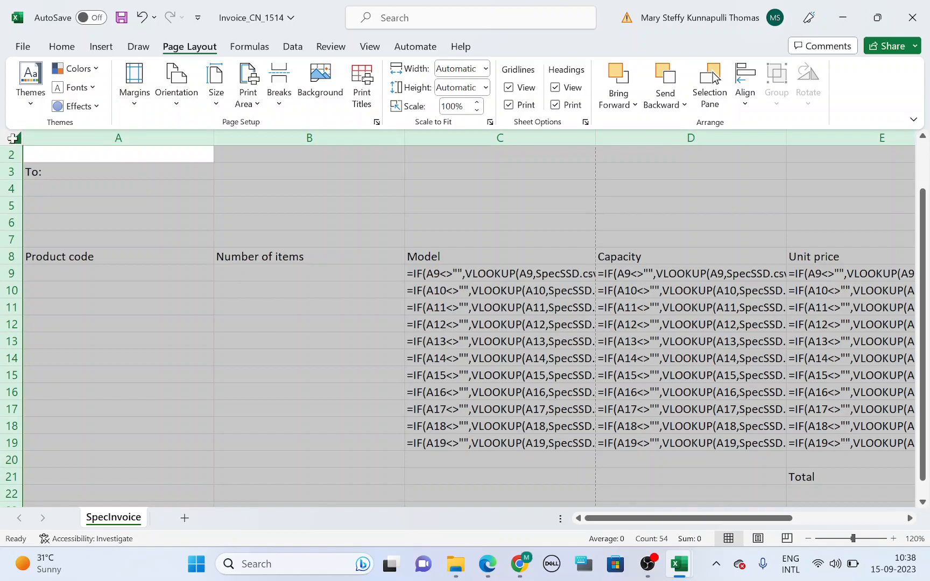
click(86, 185)
click(12, 138)
double_click(212, 139)
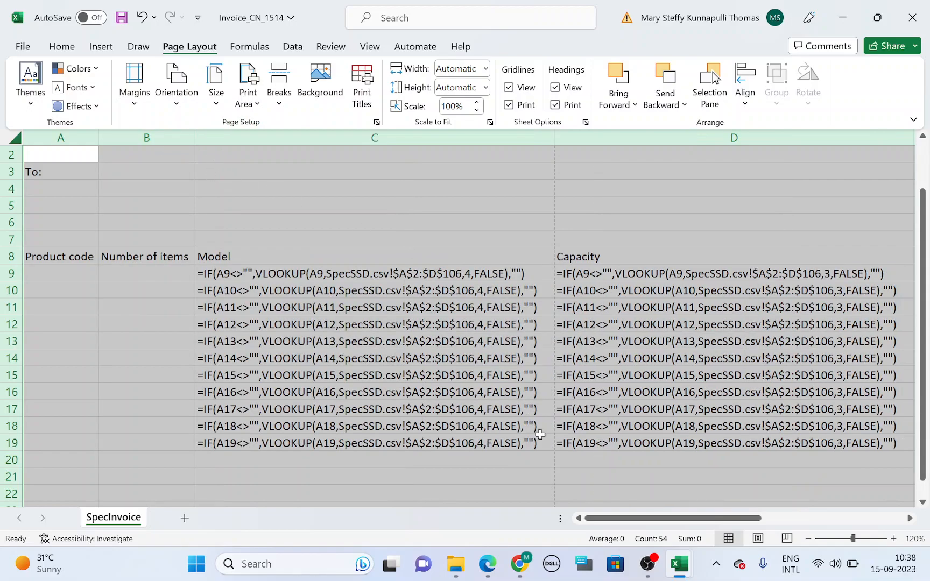
Set A1:F21 of the invoice as the print area.
mouse_move(649, 518)
mouse_down()
mouse_move(767, 517)
mouse_move(653, 517)
mouse_up()
scroll(86, 251, up, 1)
click(139, 148)
drag(138, 200, 160, 473)
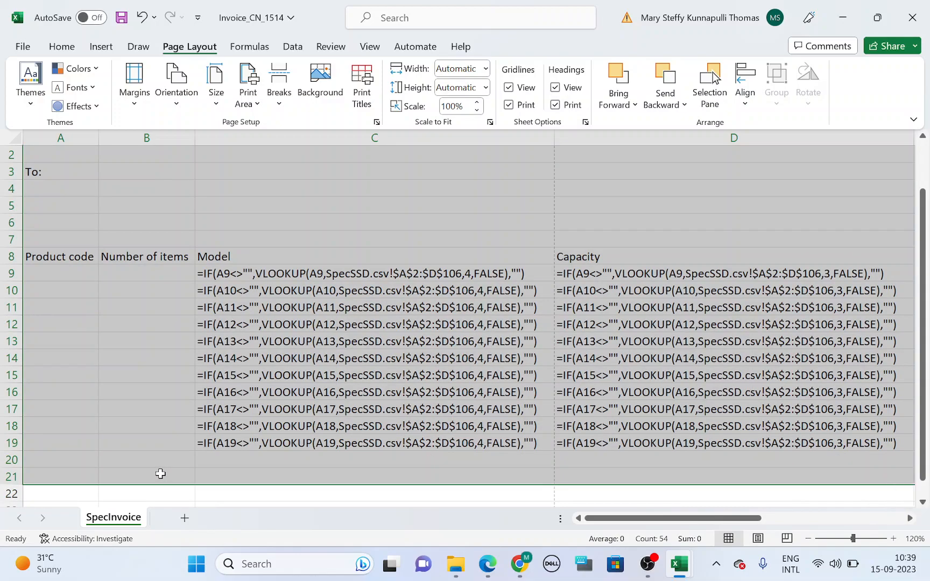
scroll(216, 454, down, 4)
scroll(446, 462, up, 5)
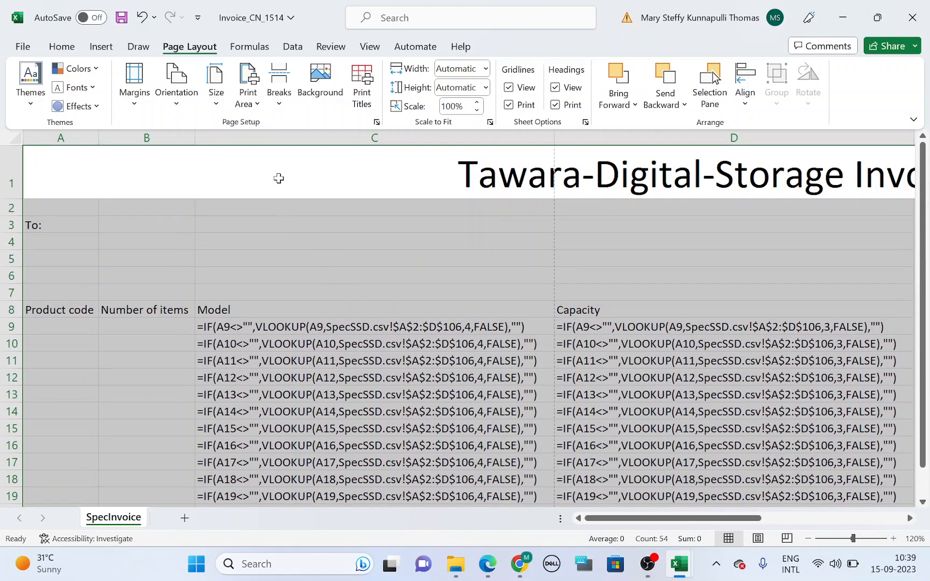
click(247, 98)
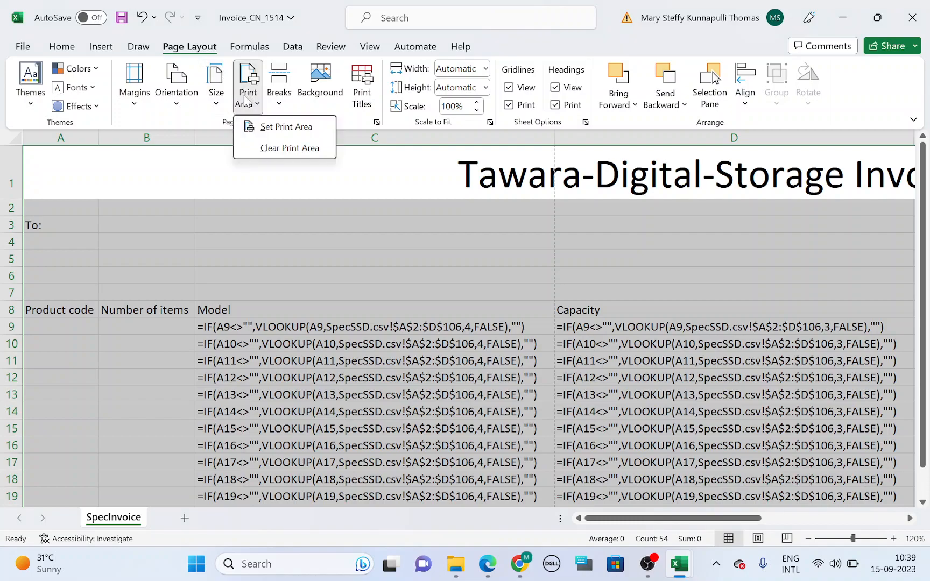
click(286, 129)
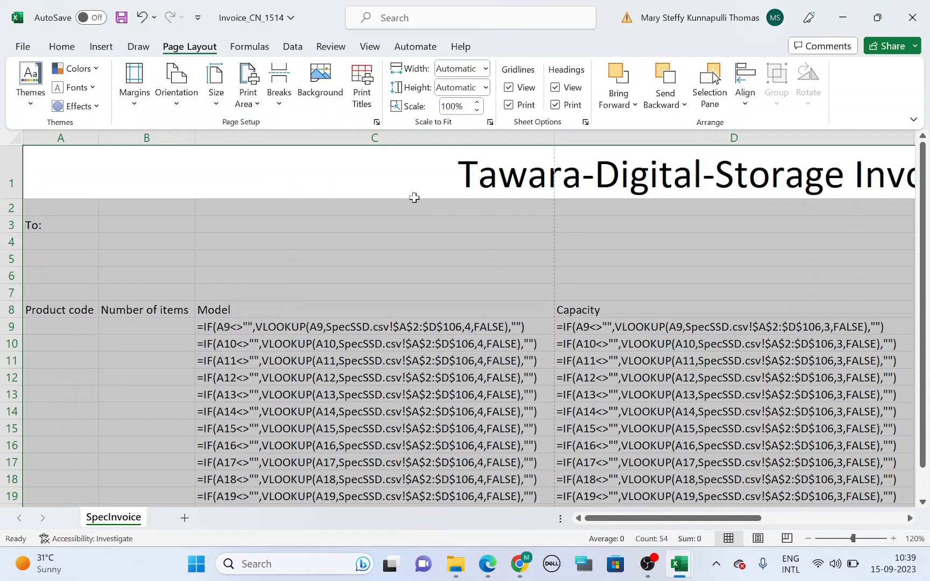
Examine every page of the invoice's print preview for column layout and formula visibility, and return to the worksheet.
click(23, 47)
click(41, 301)
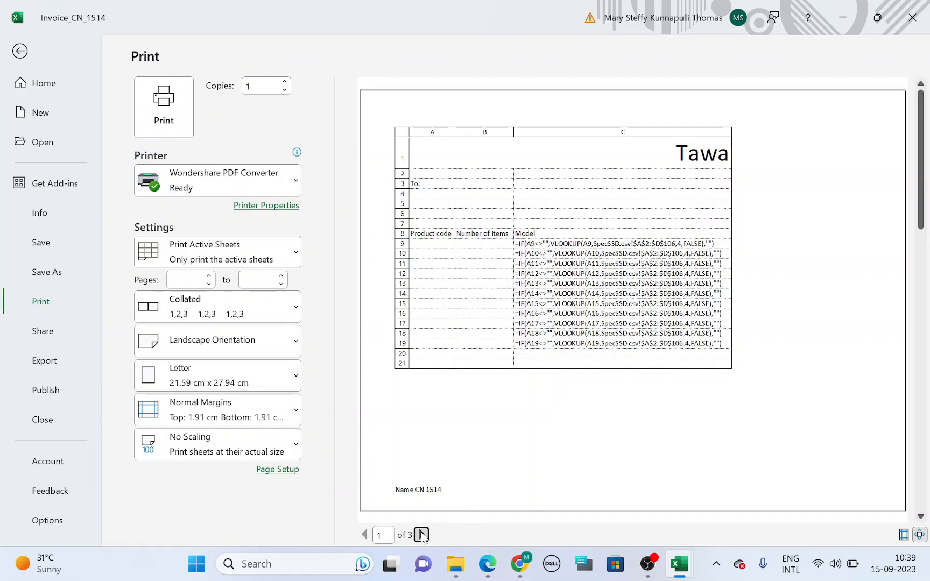
click(421, 533)
click(421, 533)
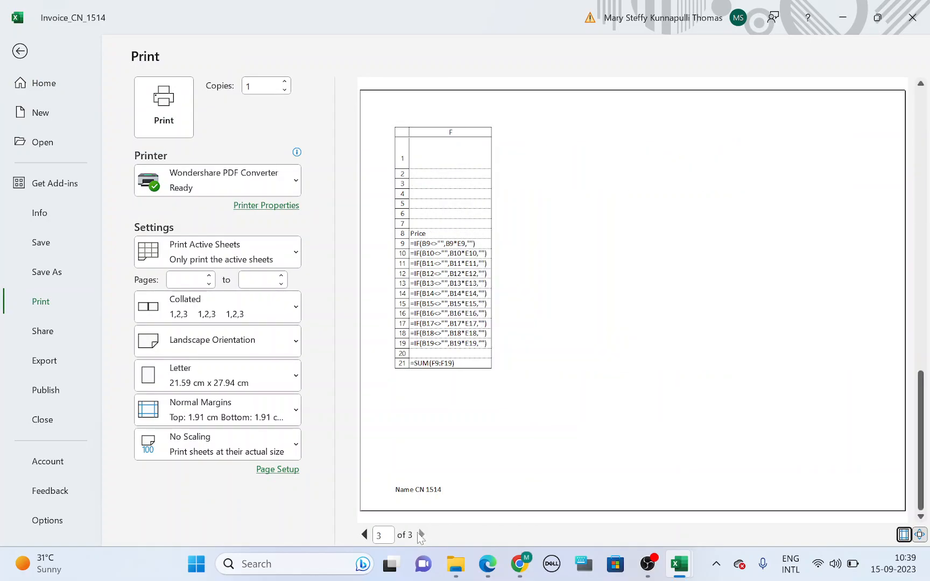
click(364, 534)
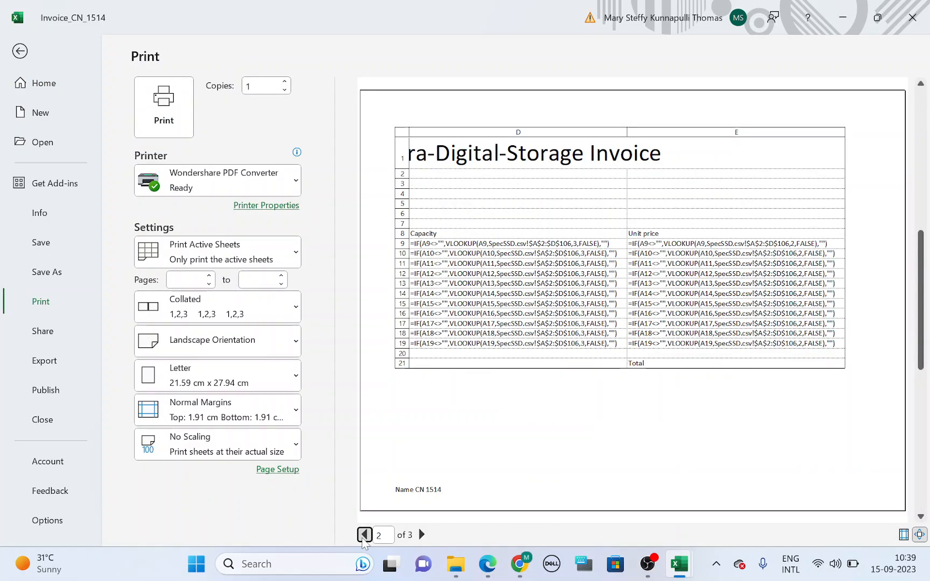
click(365, 536)
click(422, 534)
click(21, 52)
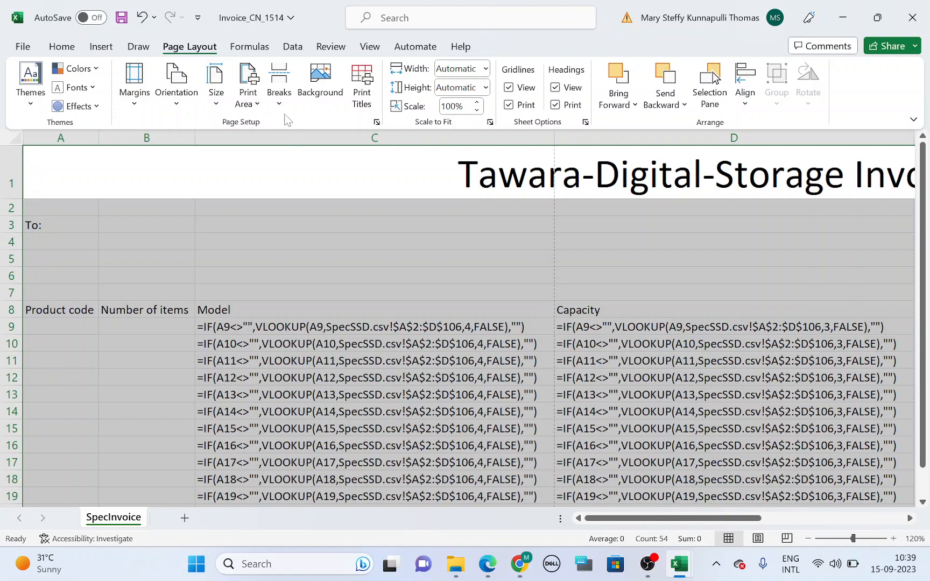
Set the page scaling to fit 2 pages wide by 1 tall.
click(376, 122)
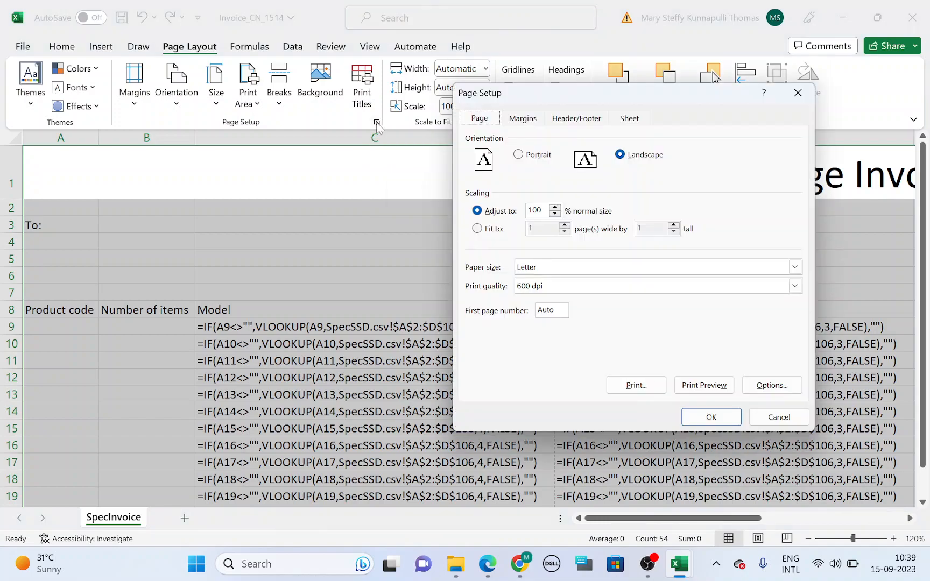
click(490, 233)
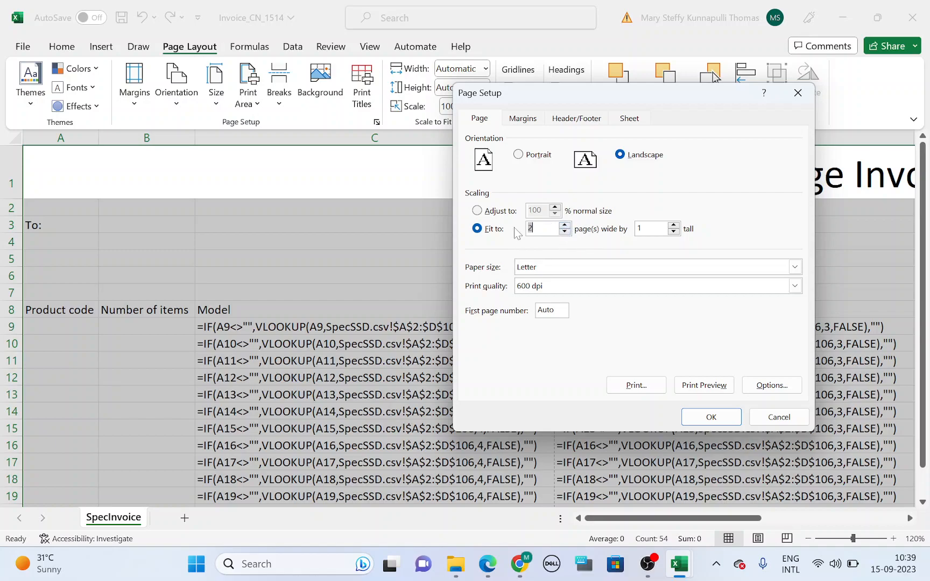
click(711, 417)
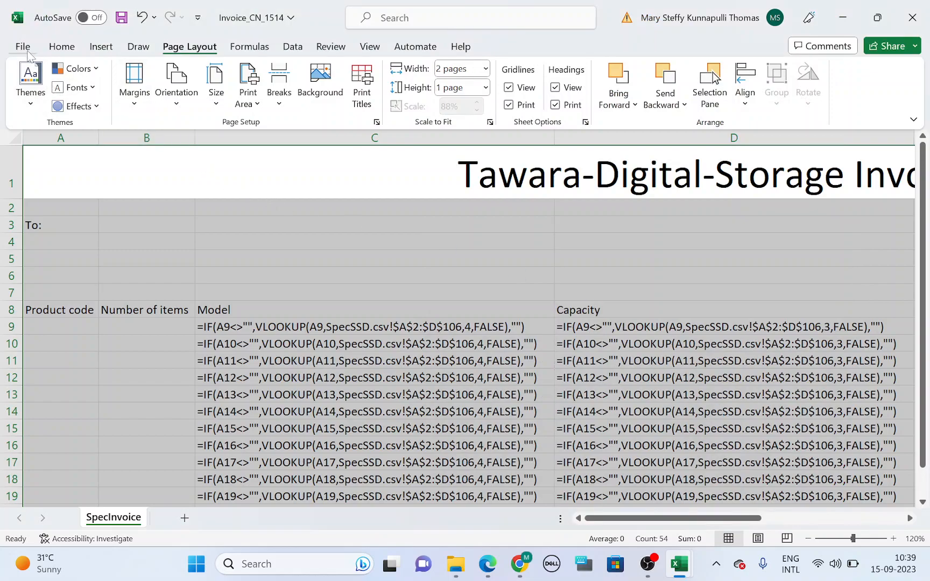
Examine both pages of the rescaled print preview and check the fit-to-page scaling in Page Setup.
click(23, 46)
click(57, 309)
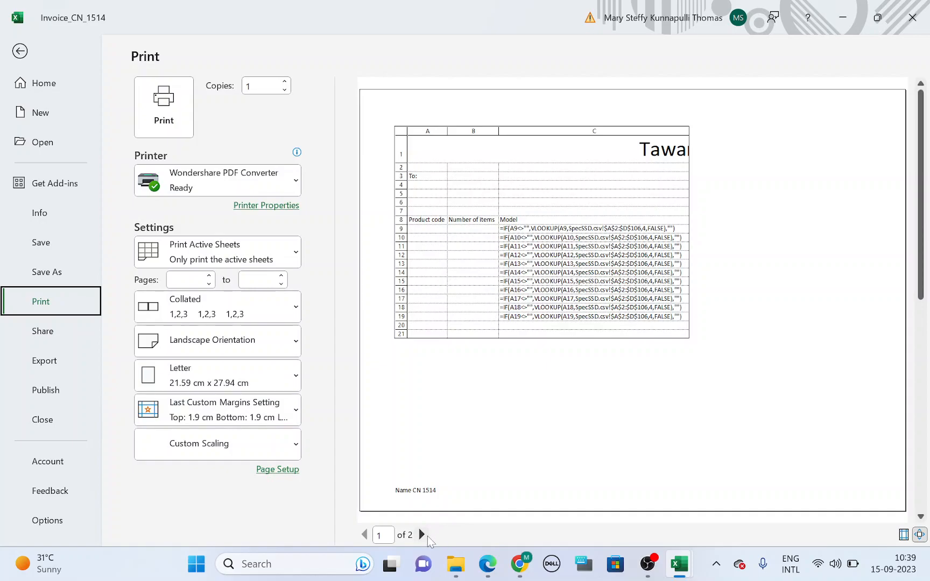
click(425, 535)
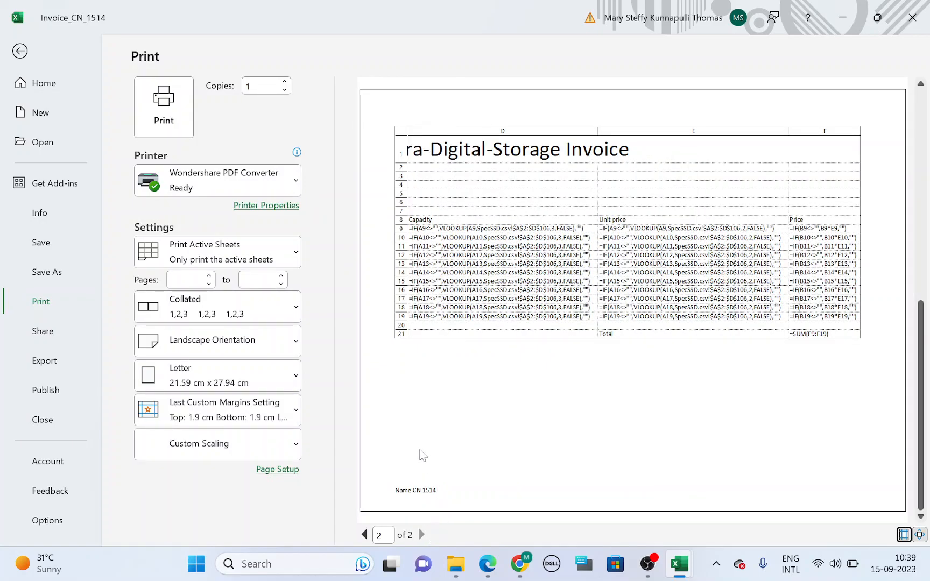
click(278, 471)
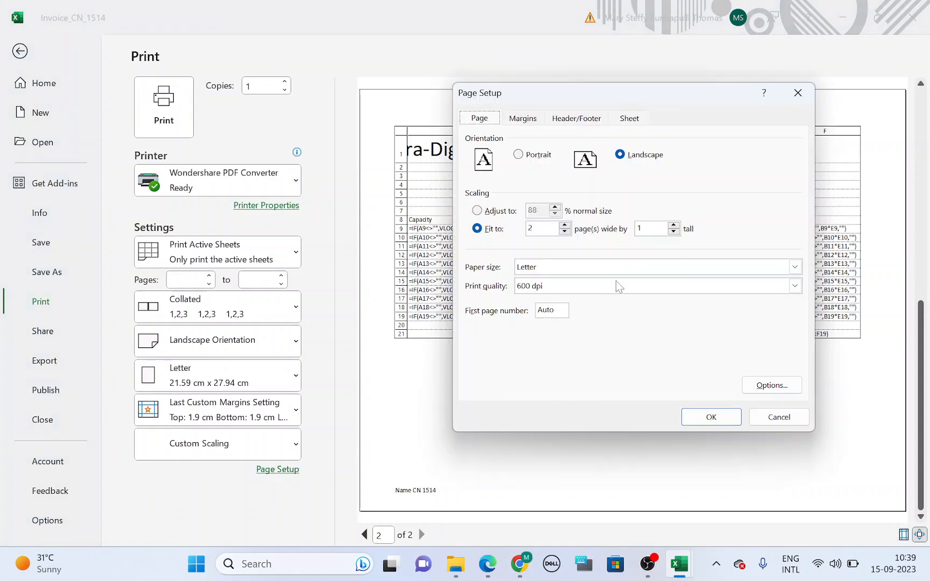
double_click(565, 226)
click(711, 417)
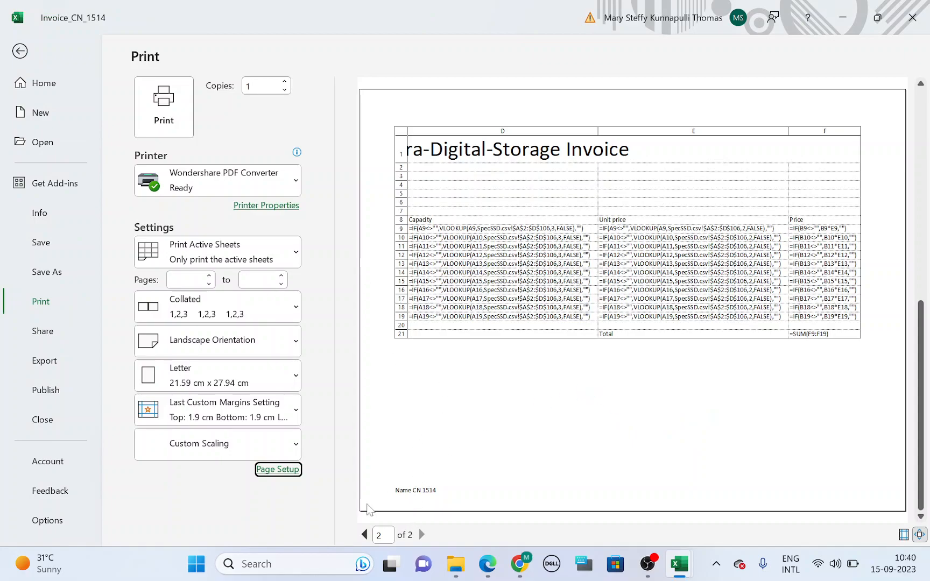
click(366, 534)
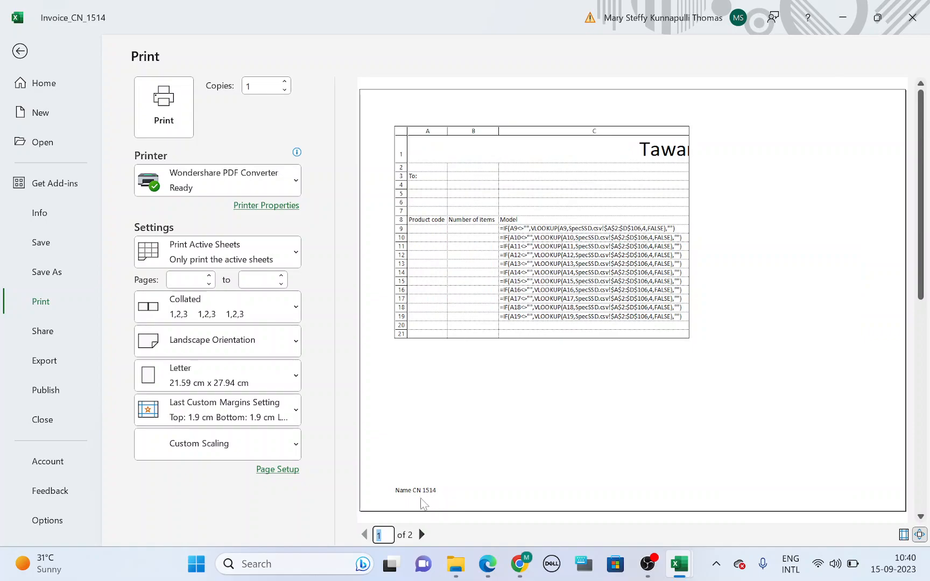
Check the printer choice in the print settings and return to the invoice worksheet.
click(263, 173)
click(264, 175)
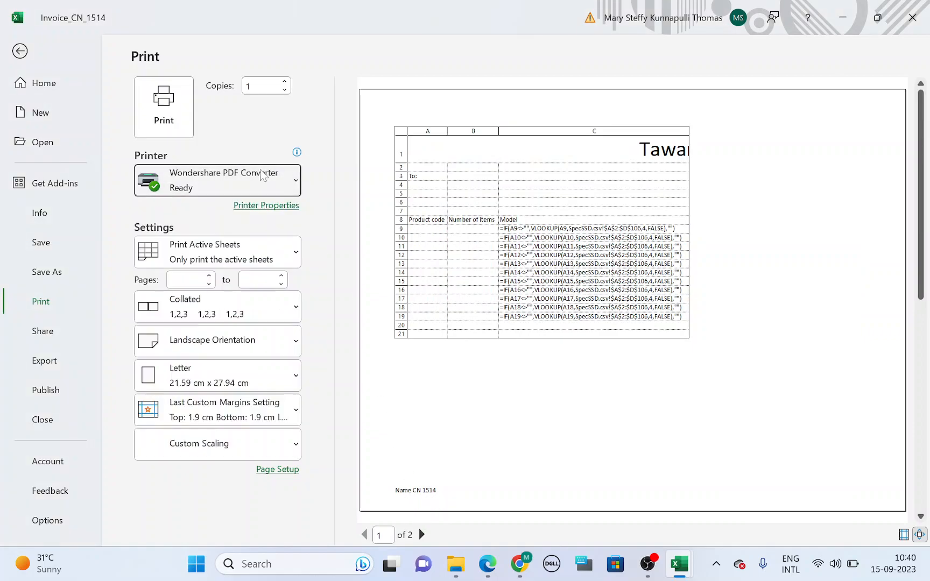
click(19, 51)
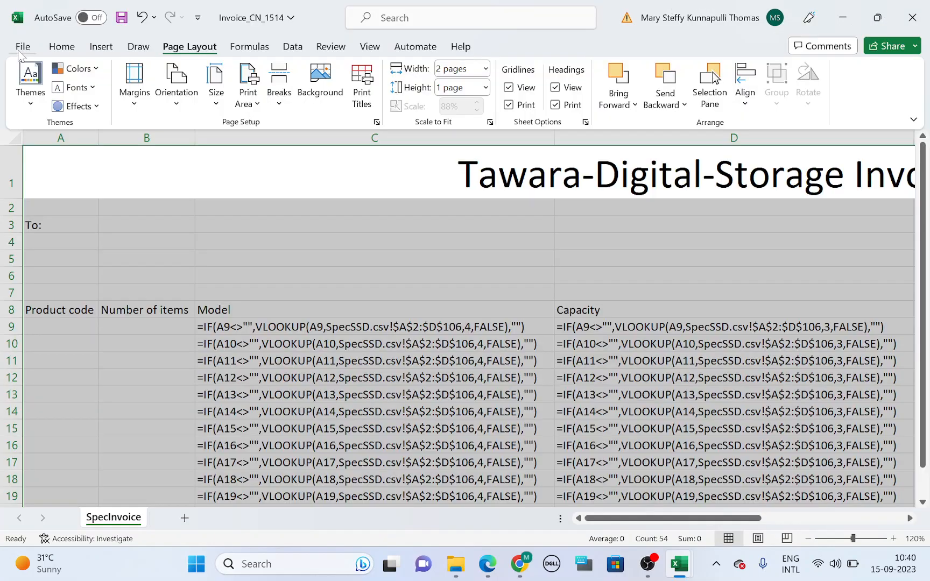
Switch to the question paper PDF in Edge and highlight "as shown and format it like this" in question 16.
key(alt+Tab)
scroll(379, 380, down, 3)
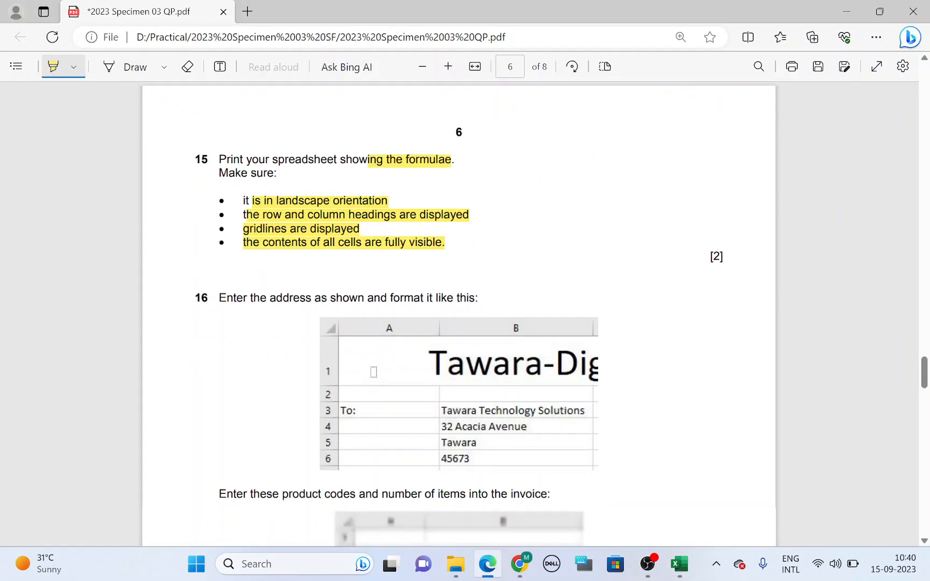
scroll(276, 200, up, 2)
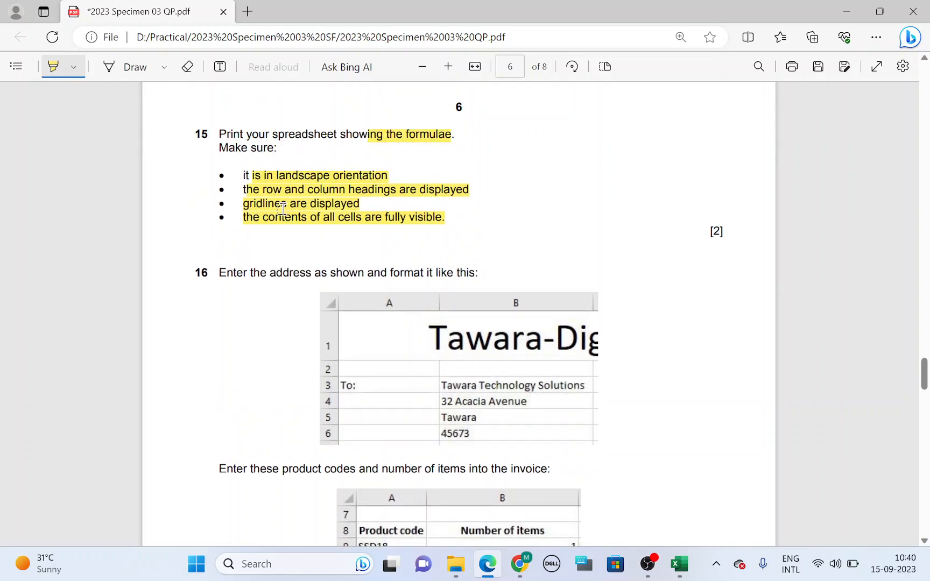
drag(315, 273, 487, 273)
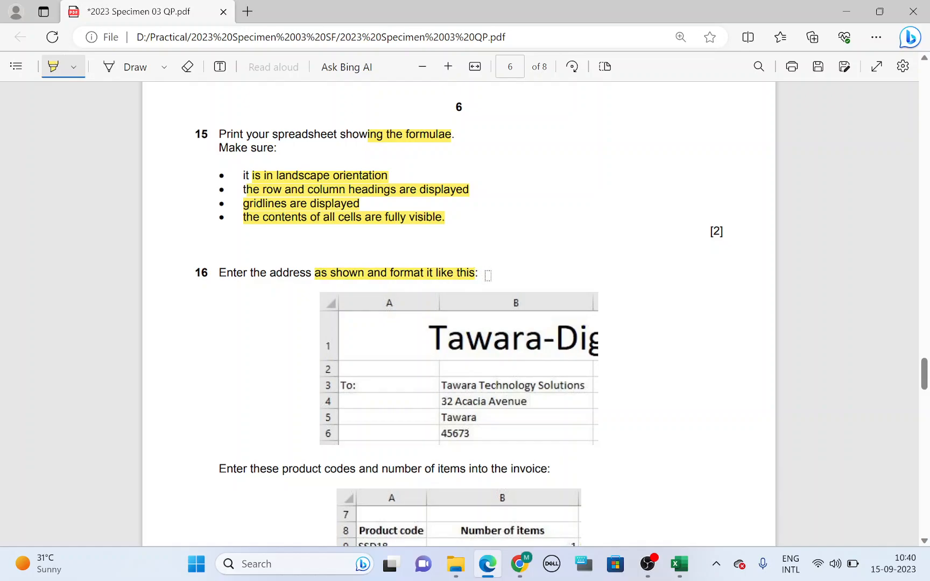
scroll(488, 275, down, 2)
Highlight "Tawara Technology Solutions" in the question 16 sample and enter that company name in cell B3 of the Excel invoice.
key(alt+Tab)
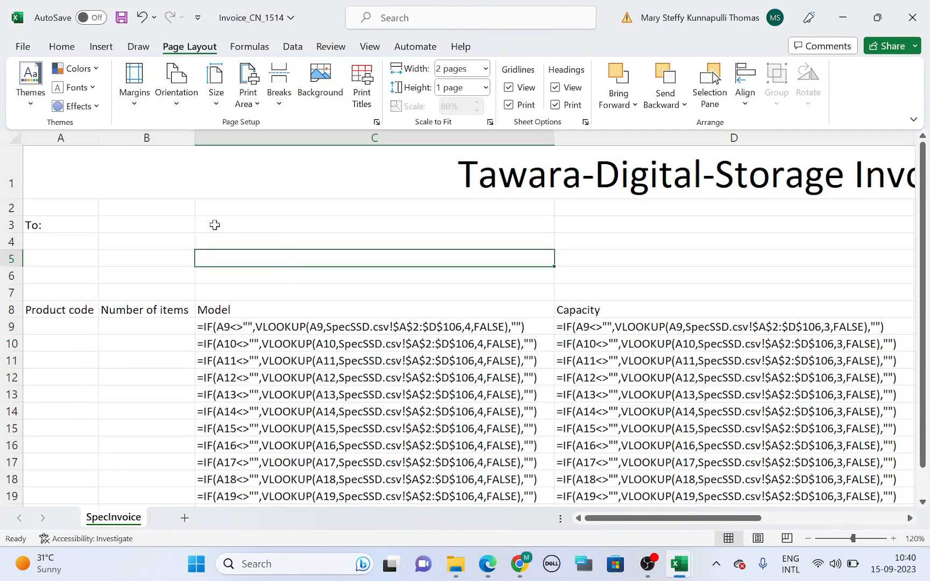
click(272, 230)
key(alt+Tab)
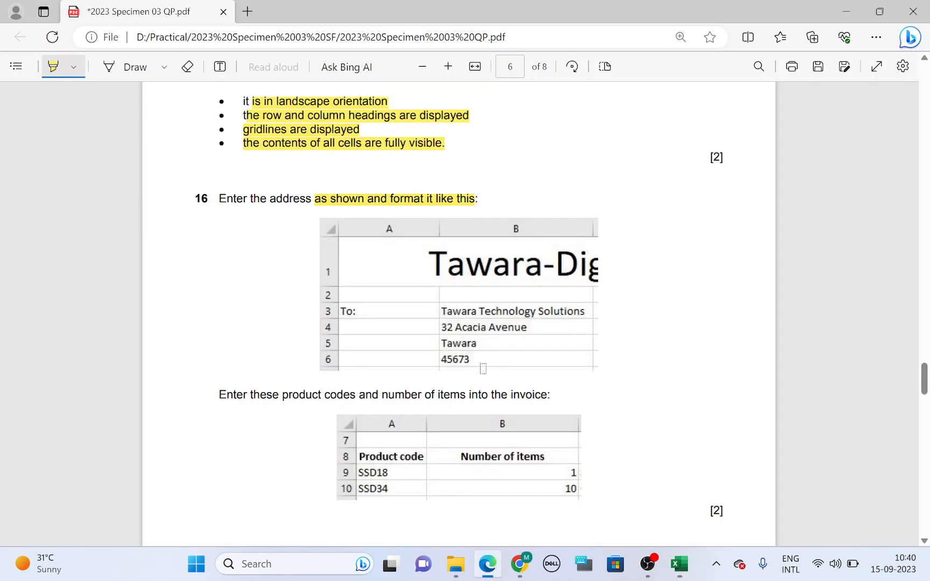
key(alt+Tab)
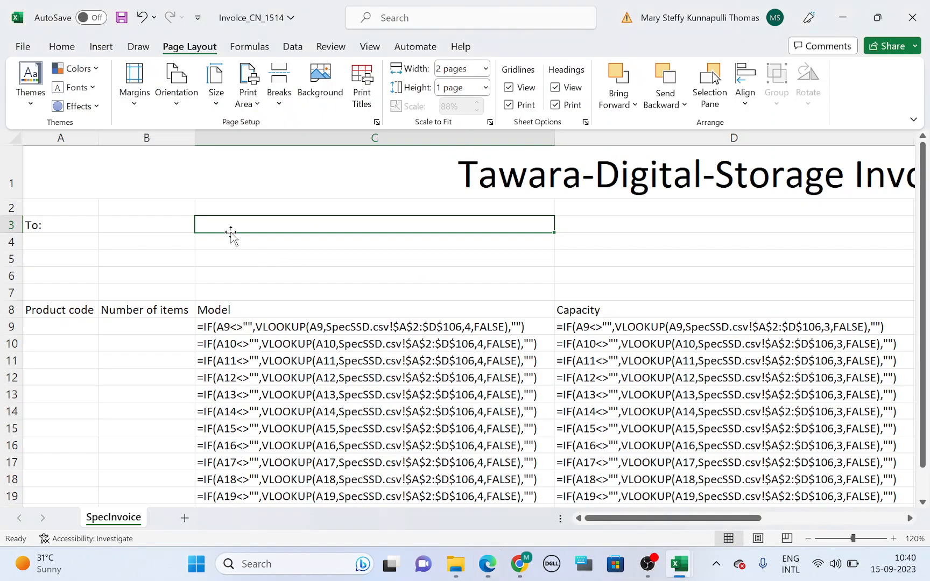
click(160, 222)
key(alt+Tab)
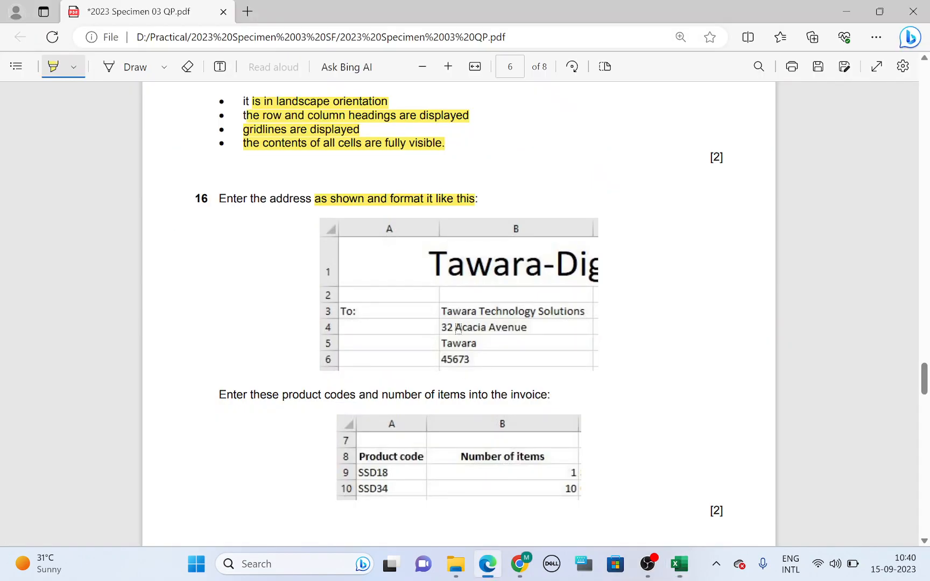
drag(441, 311, 587, 312)
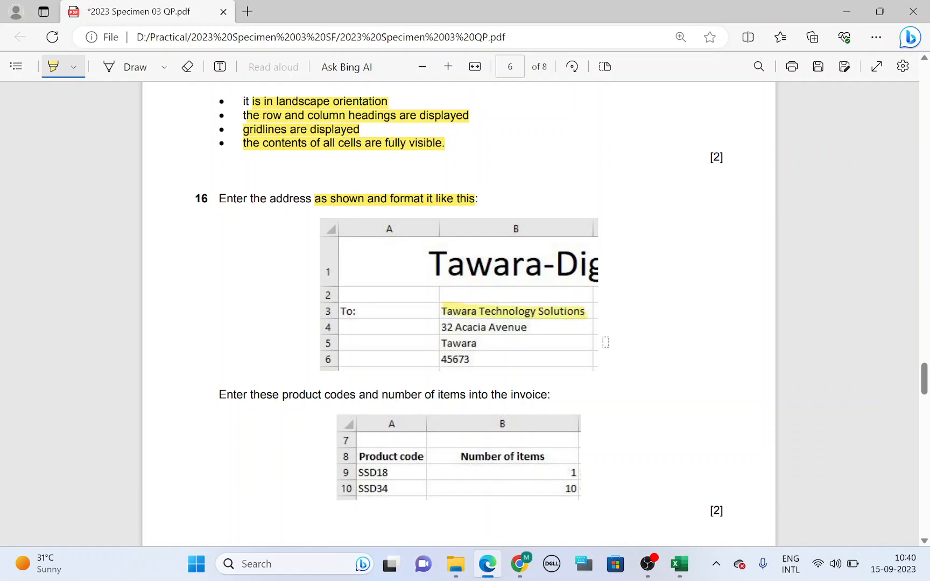
key(alt+Tab)
text(Tawa)
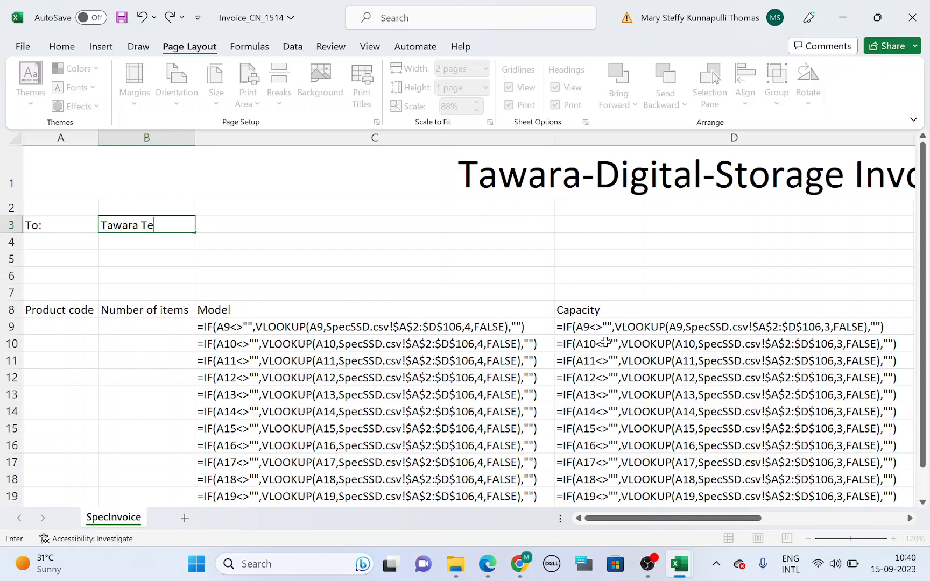
text(ra Technology Solutions)
key(Return)
Highlight the street address line in the question 16 sample and enter it in cell B4 of the invoice.
key(alt+Tab)
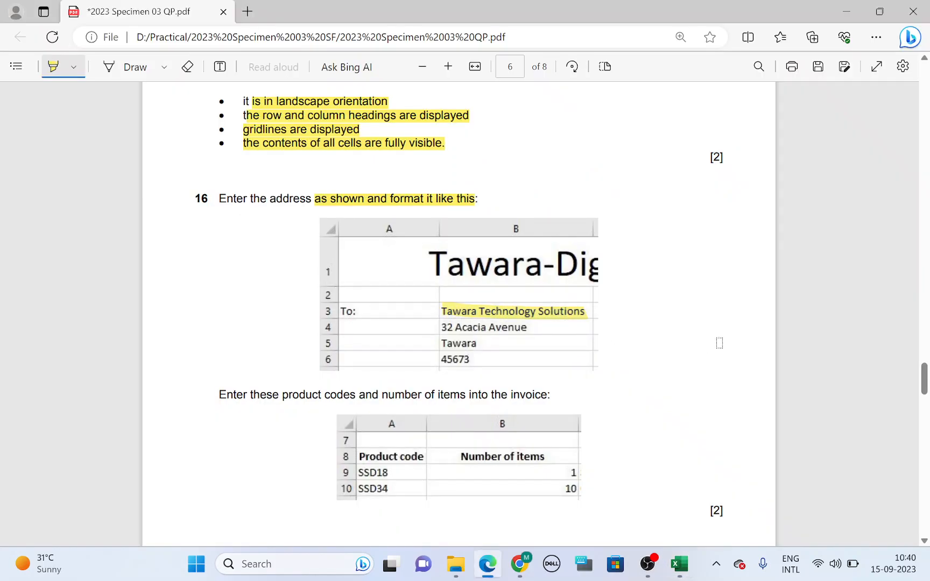
drag(440, 328, 526, 329)
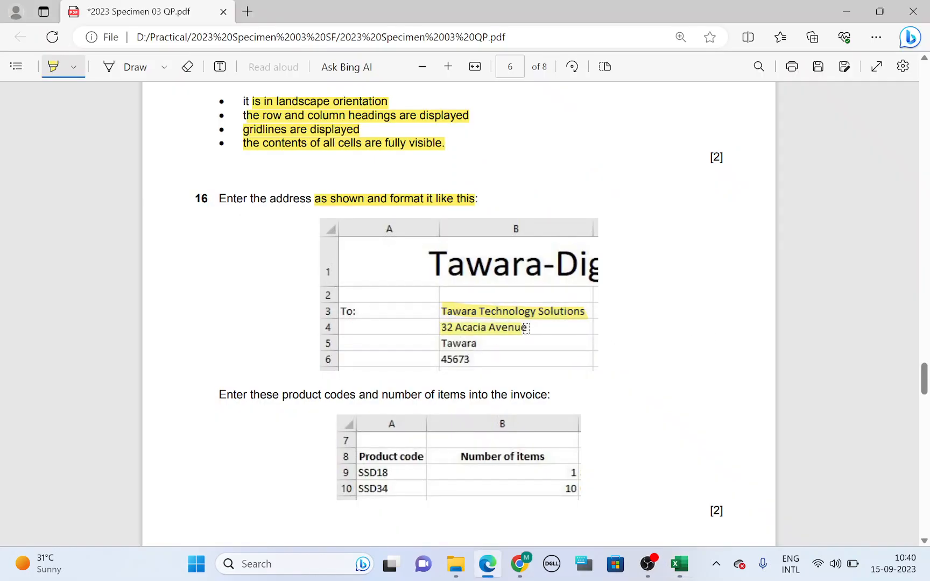
key(alt+Tab)
text(32)
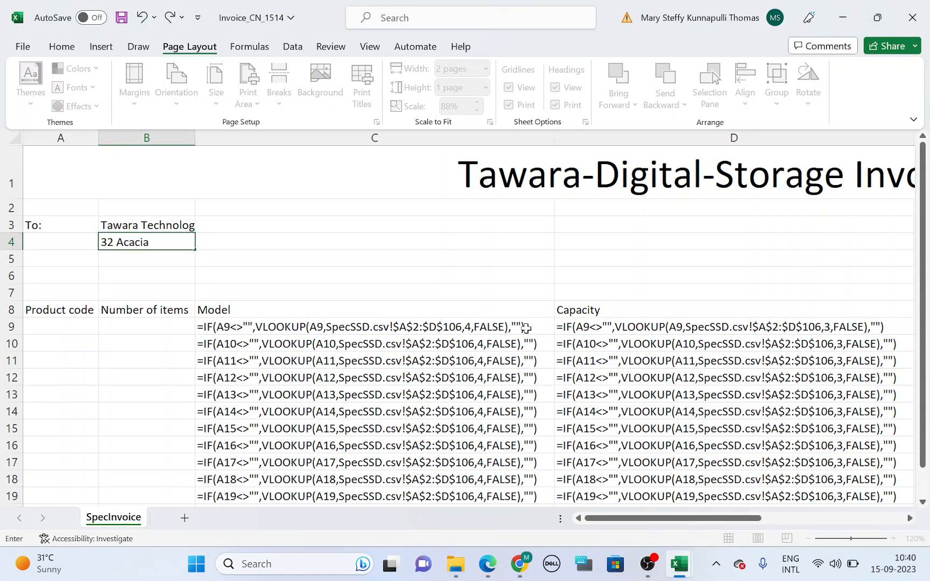
key(Return)
Highlight the town line in the question 16 sample and enter only the town name in cell B5 of the invoice.
key(alt+Tab)
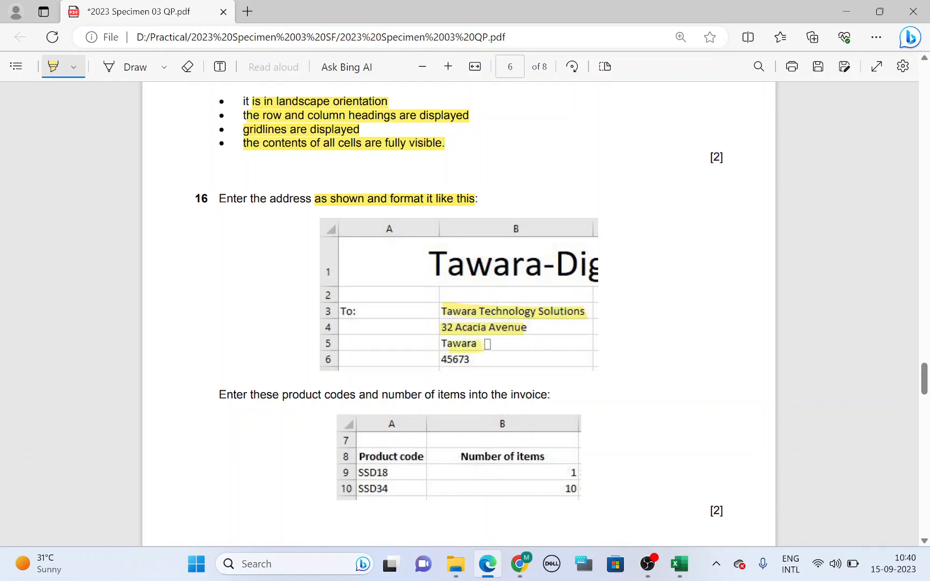
key(alt+Tab)
text(Tae)
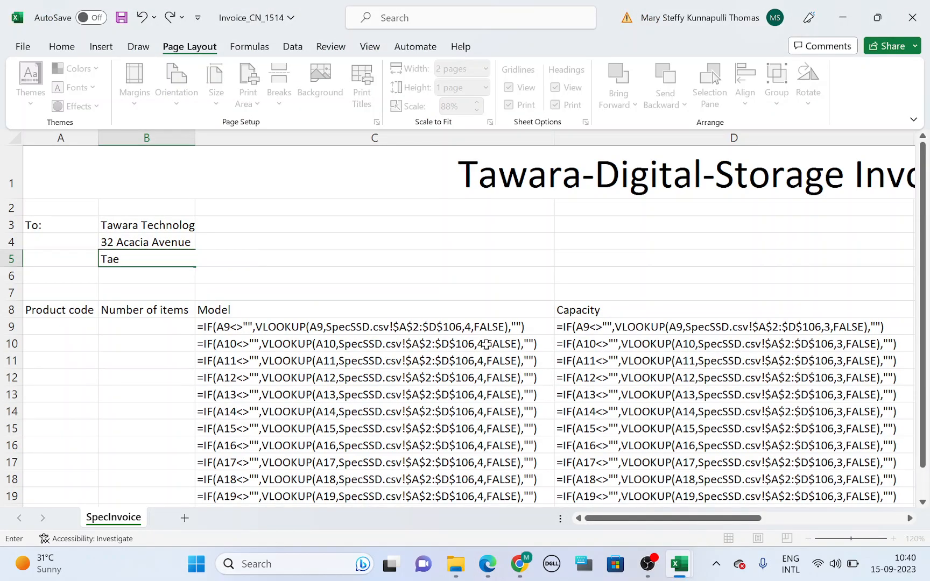
text(w)
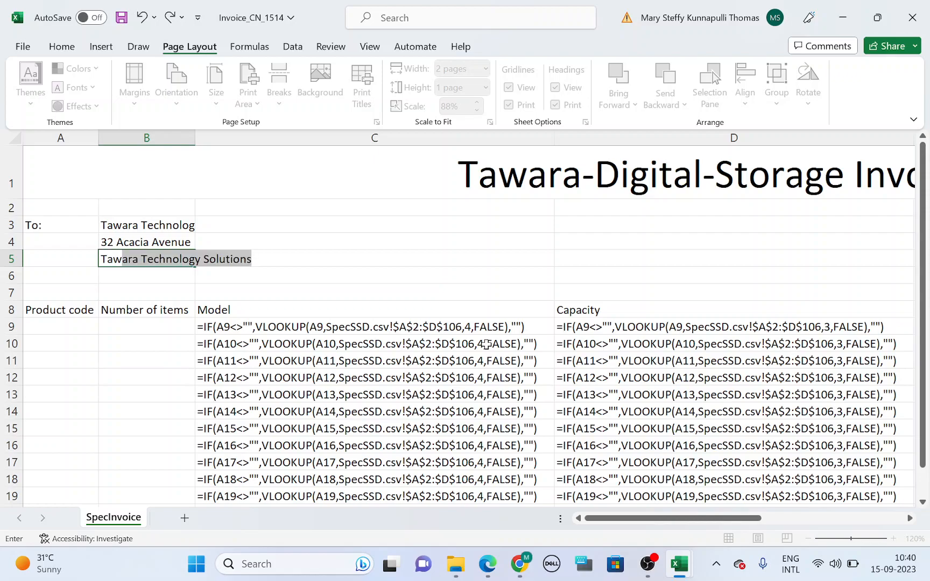
text(ara)
key(Delete)
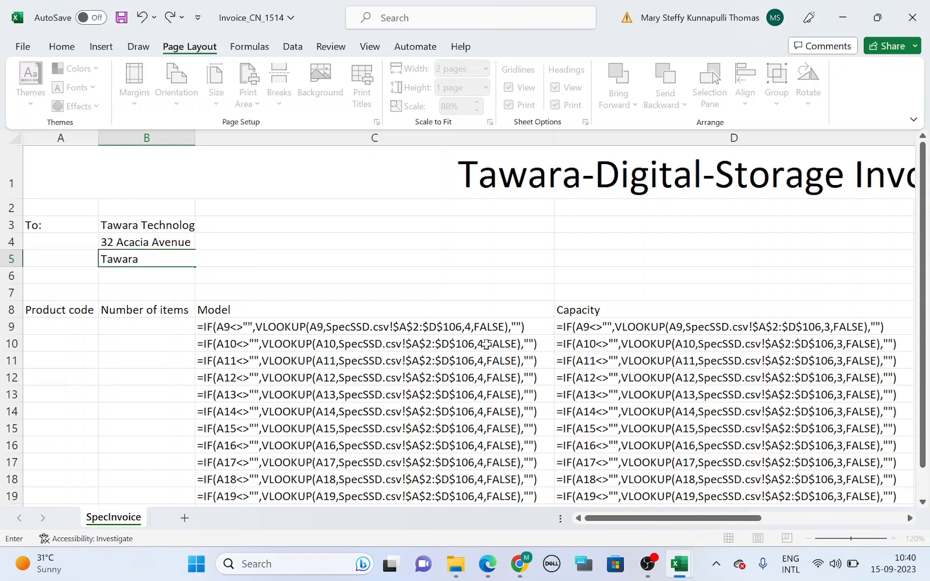
key(Return)
Highlight the postcode in the question 16 sample and enter it in cell B6 of the invoice.
key(alt+Tab)
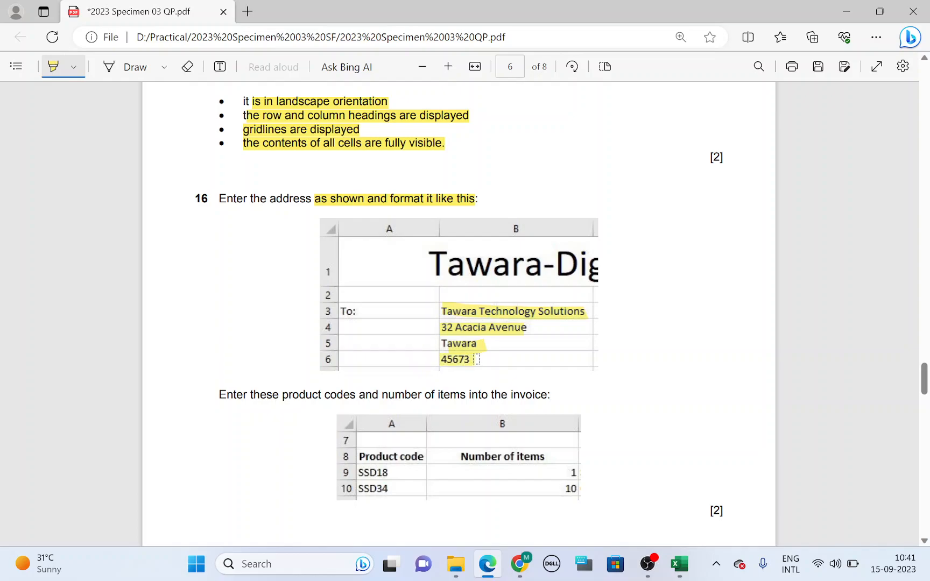
key(alt+Tab)
text(4)
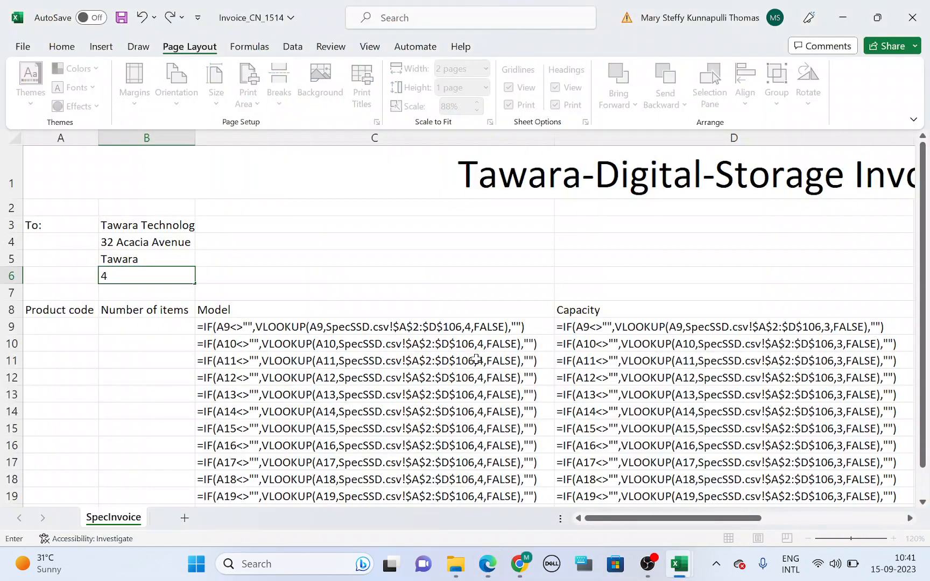
text(5673)
key(Return)
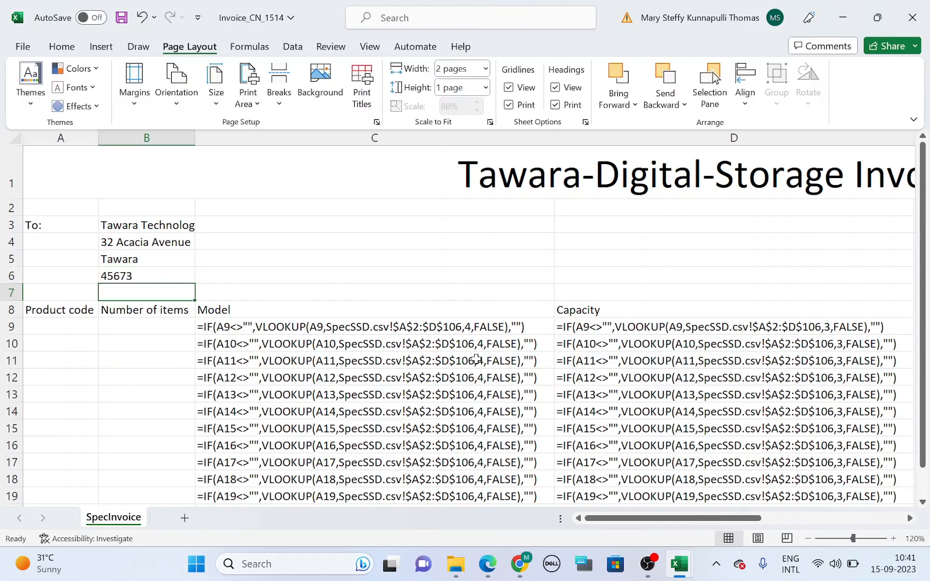
Compare the address block B3:B6 with the question 16 sample and AutoFit column B to its contents.
key(alt+Tab)
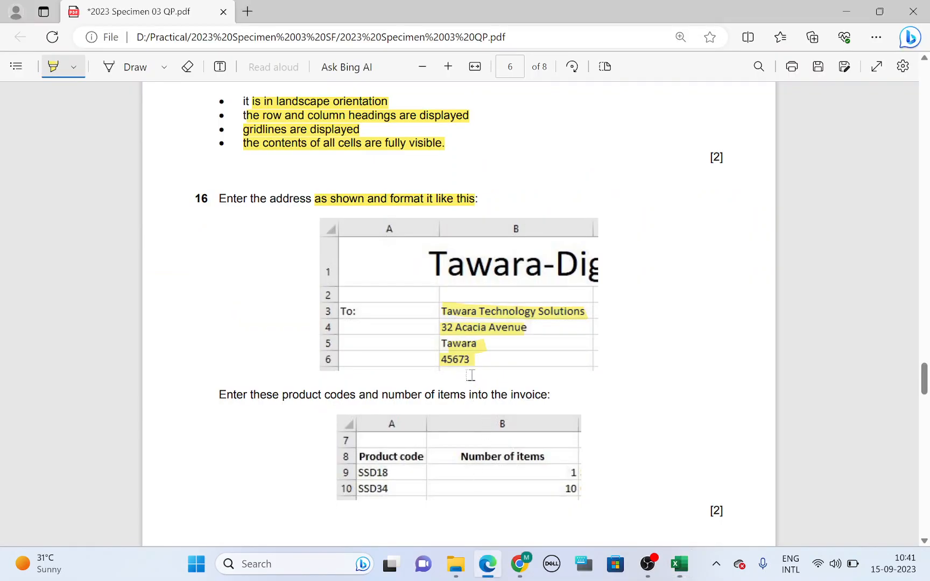
key(alt+Tab)
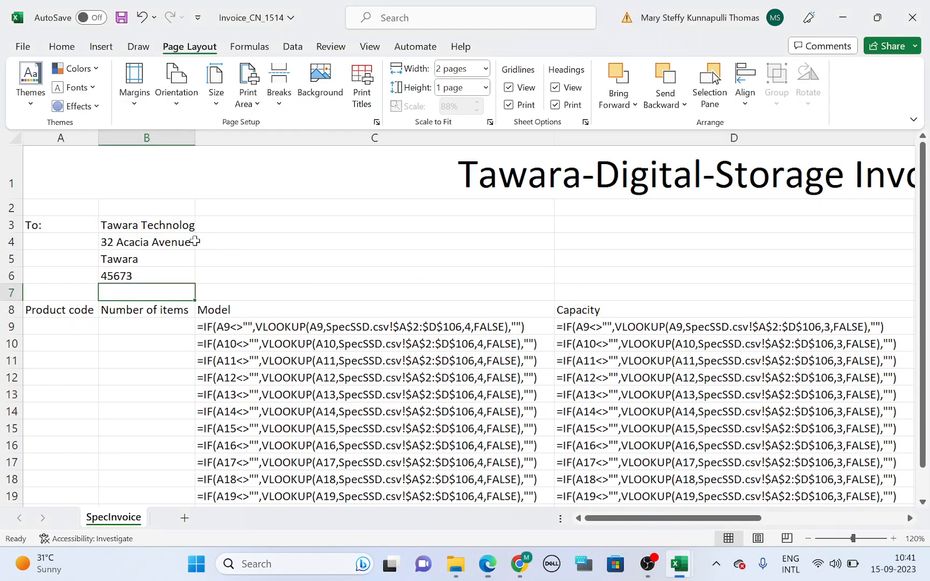
drag(161, 226, 162, 275)
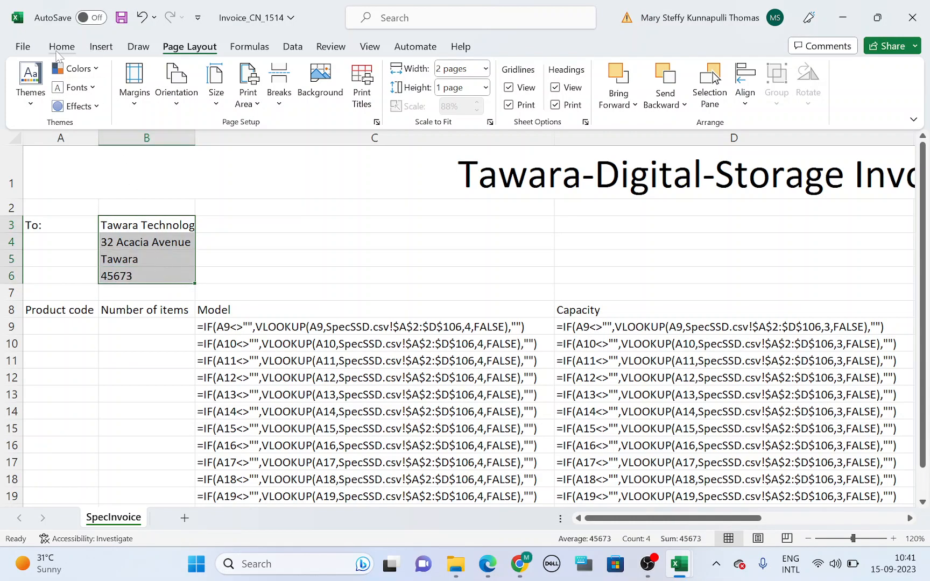
click(61, 48)
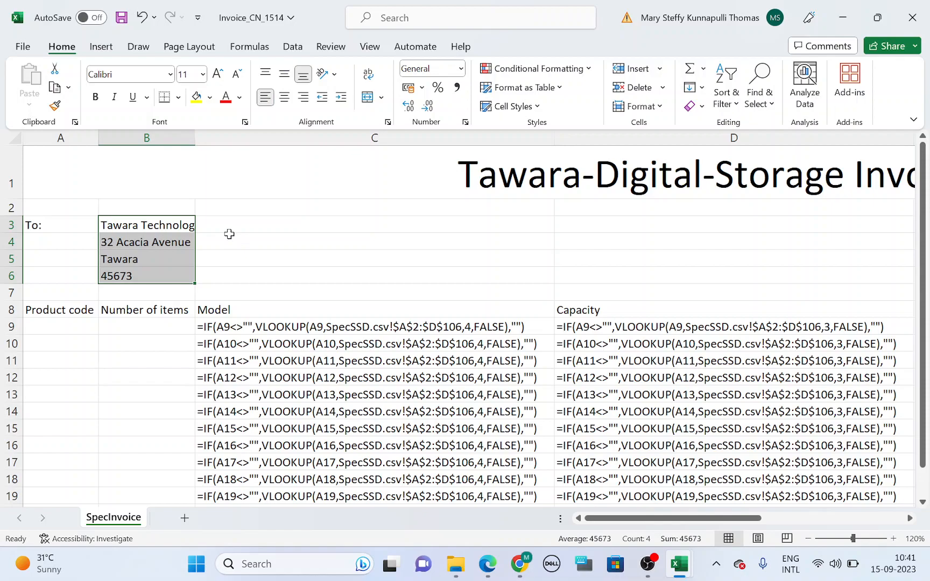
key(alt+Tab)
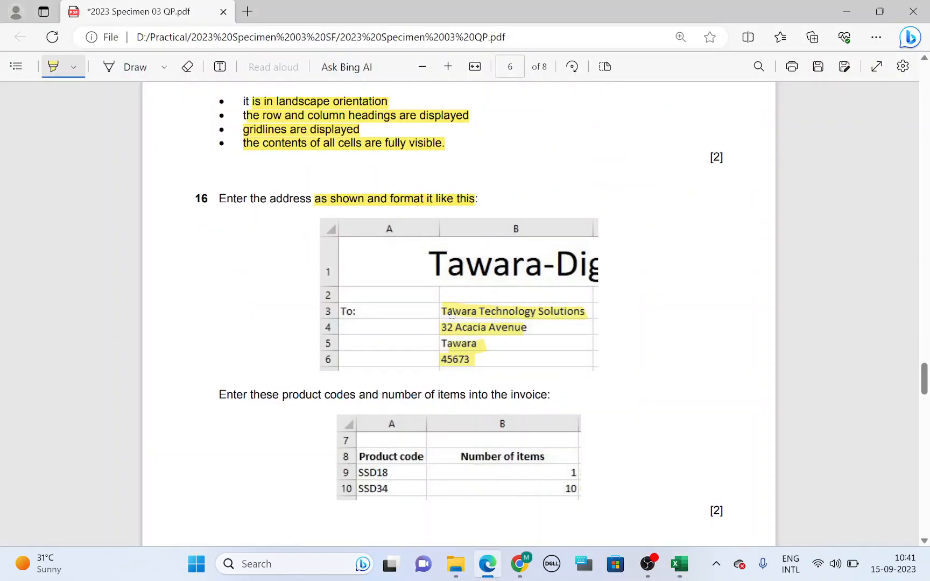
key(alt+Tab)
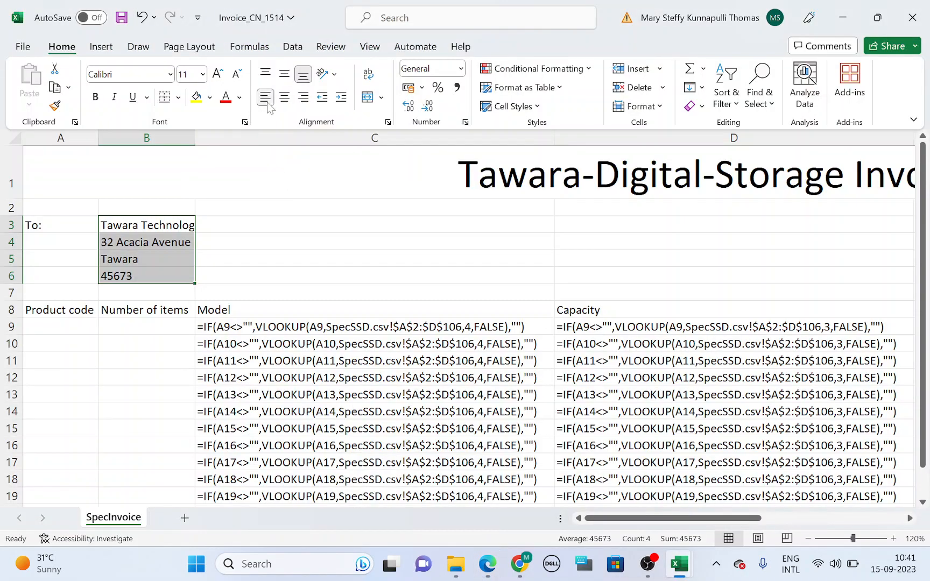
double_click(195, 133)
click(272, 243)
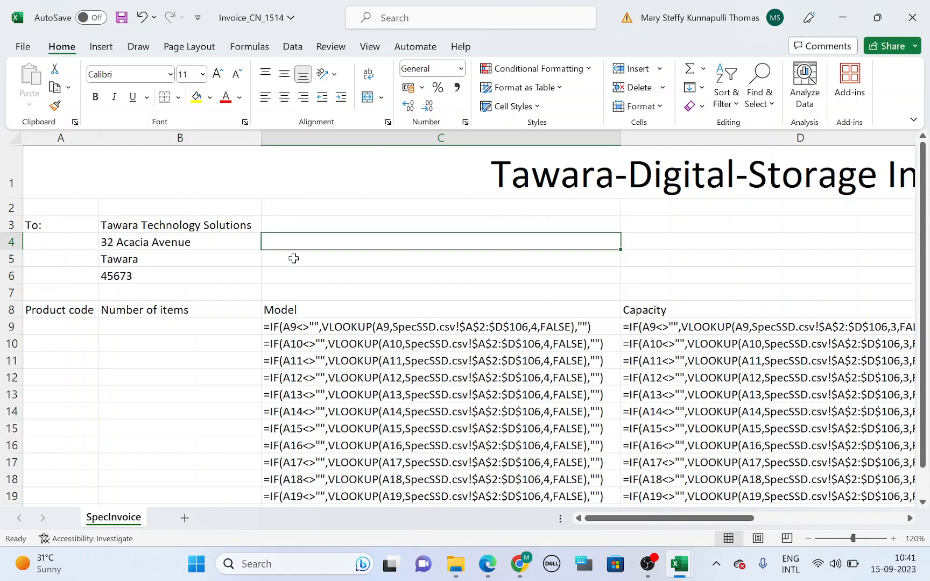
Read the product codes and item quantities required by question 16, and switch the invoice from showing formulas to showing values.
key(alt+Tab)
scroll(368, 392, down, 5)
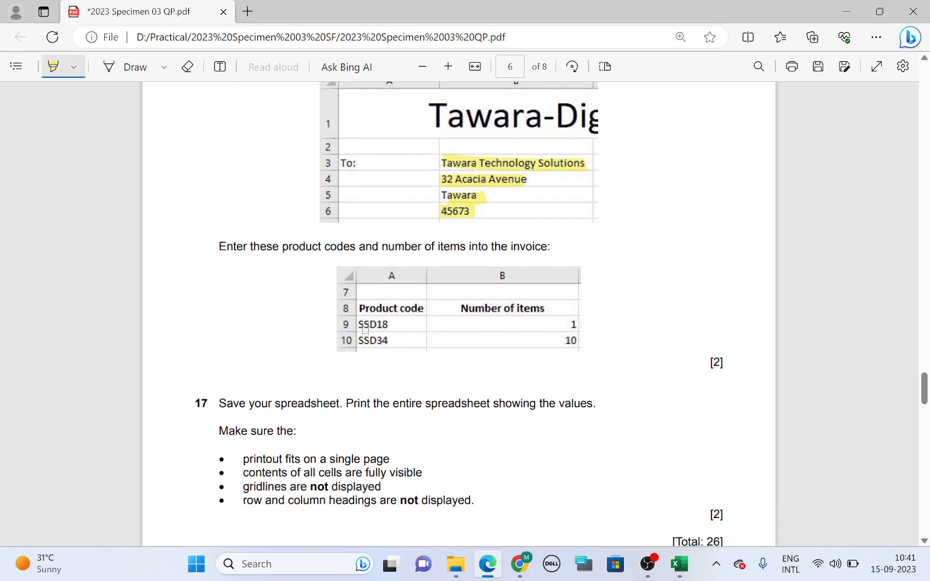
key(alt+Tab)
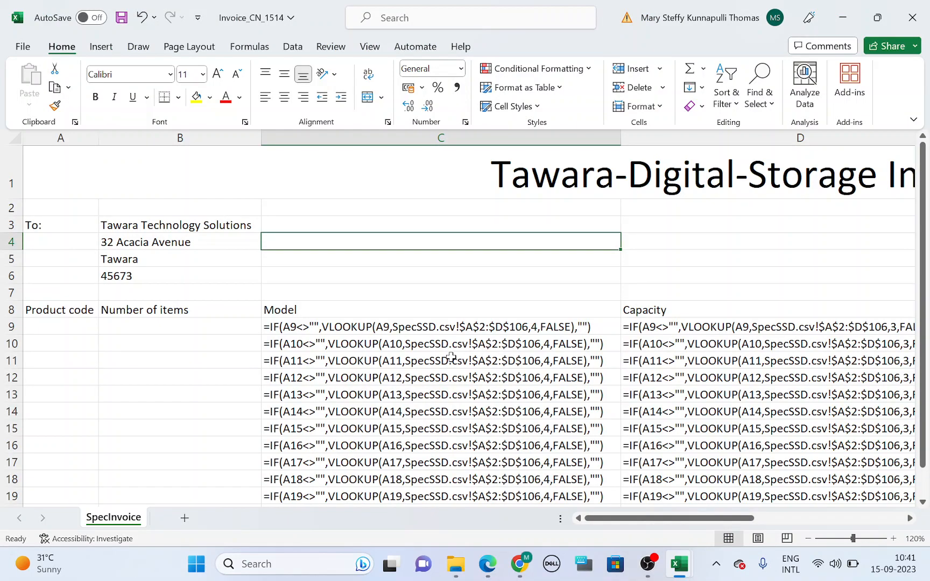
click(236, 51)
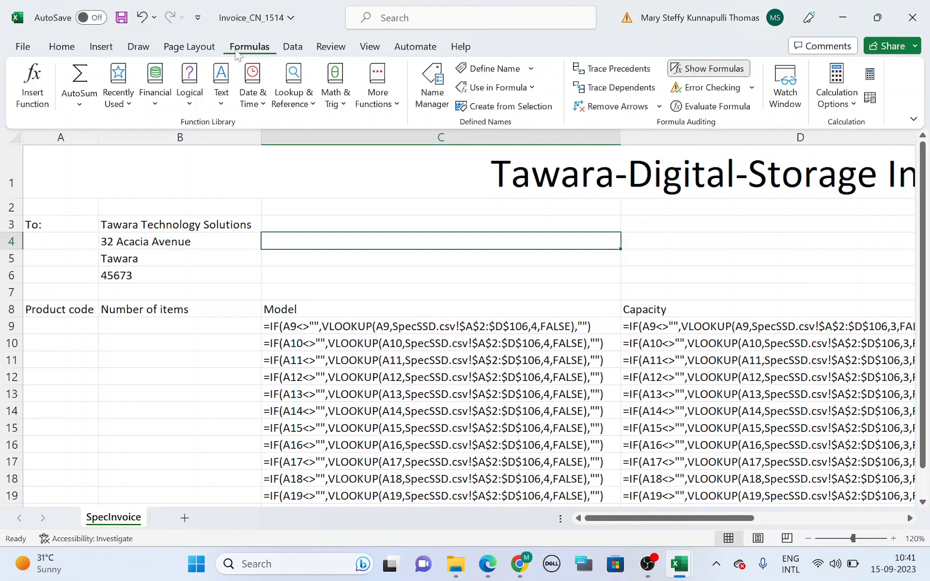
click(713, 71)
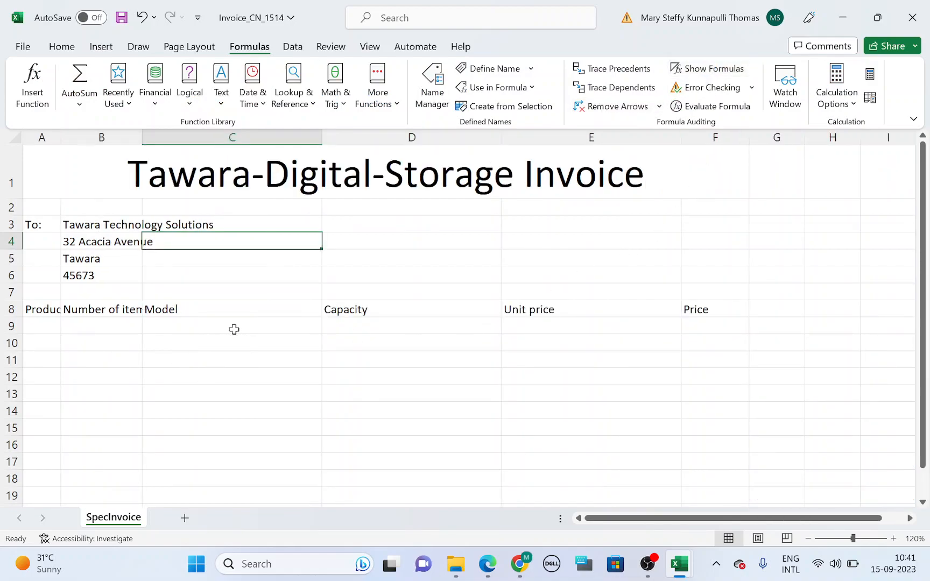
AutoFit all column widths across the whole invoice sheet.
click(225, 344)
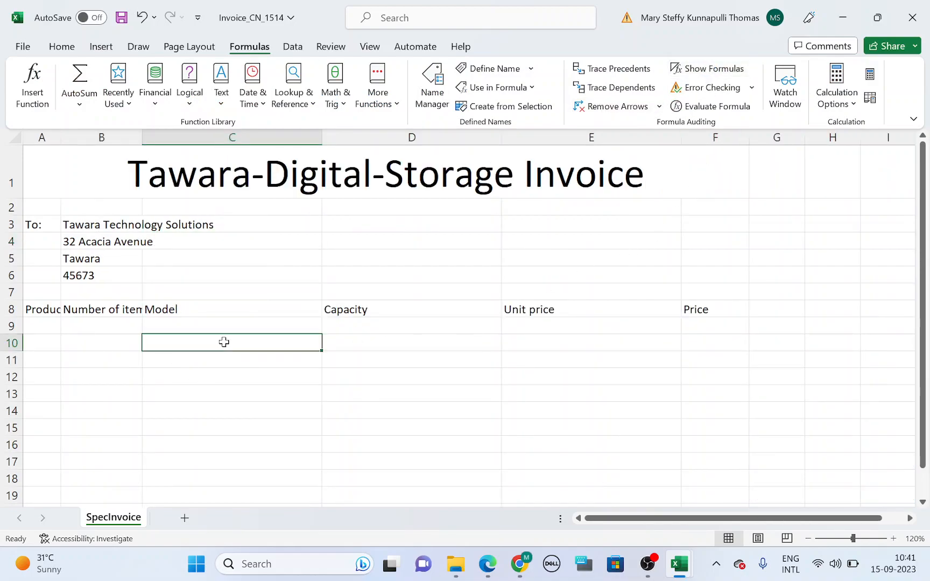
click(21, 142)
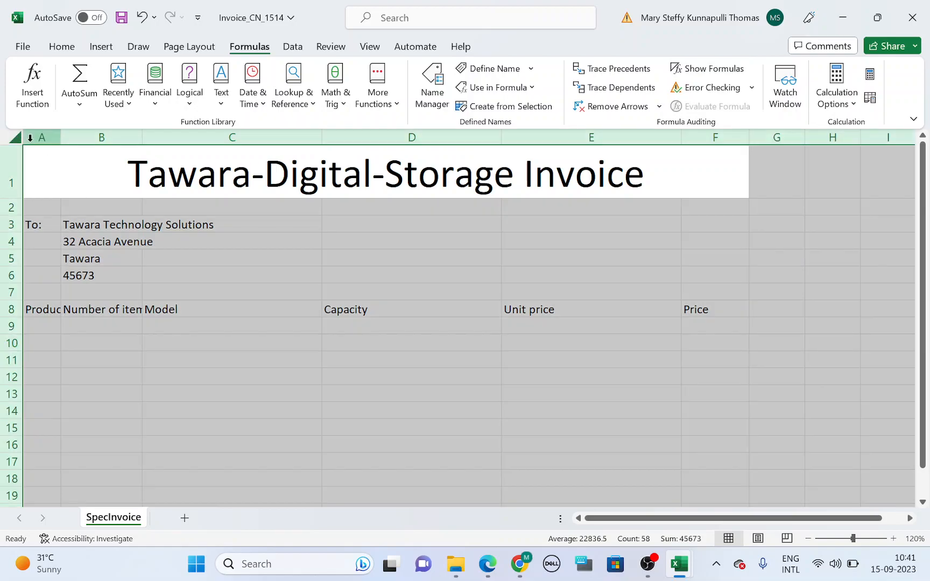
double_click(60, 137)
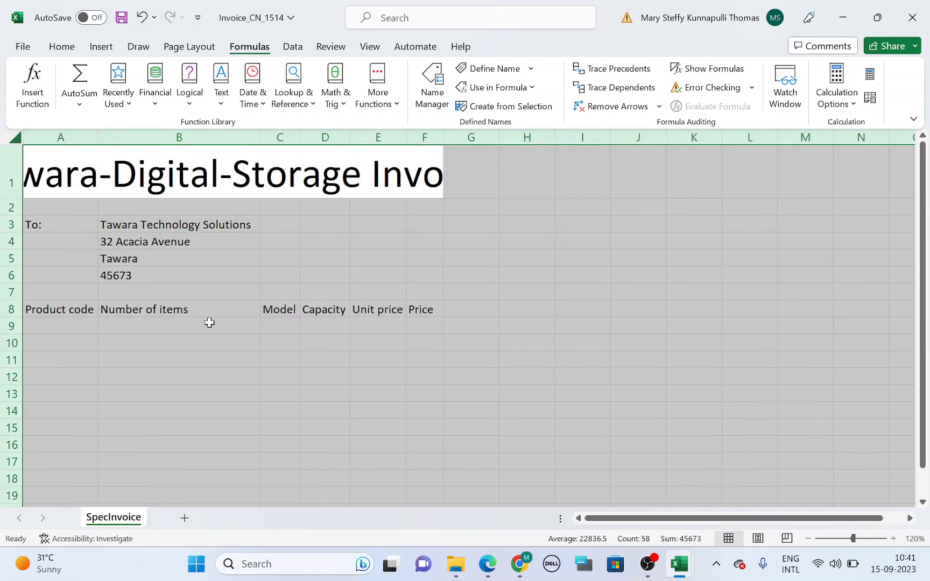
Highlight the first product code in the question 16 sample and enter SSD18 in cell A9 of the invoice.
click(210, 327)
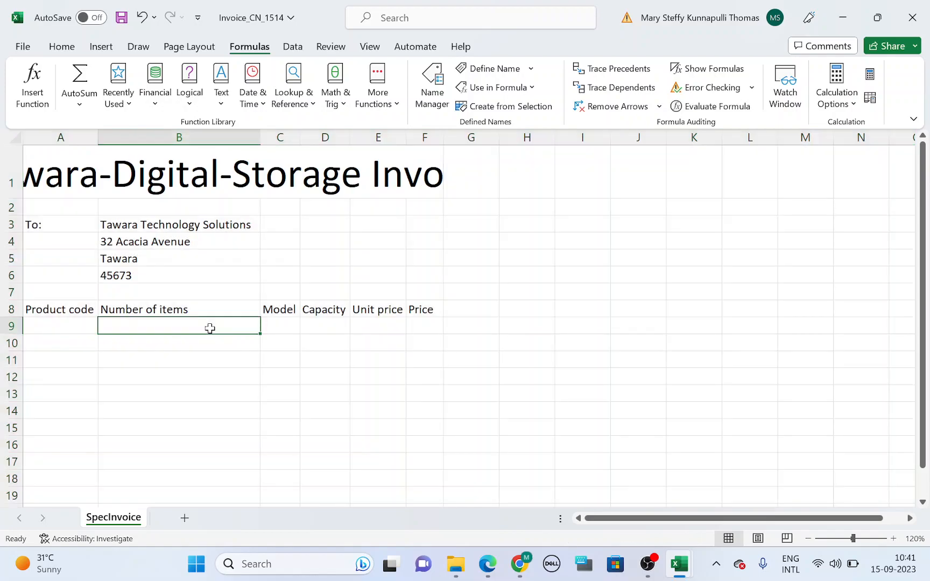
click(68, 330)
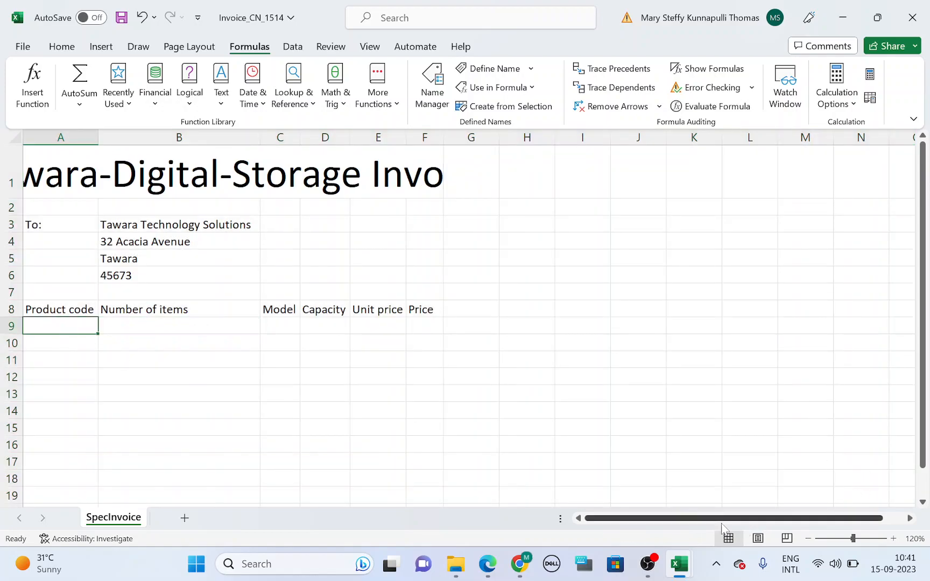
click(91, 165)
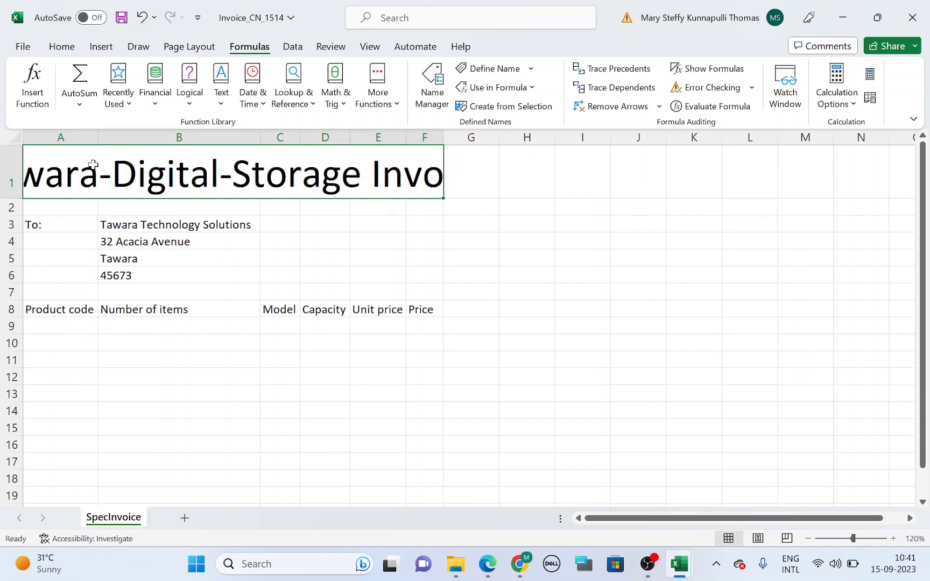
key(alt+Tab)
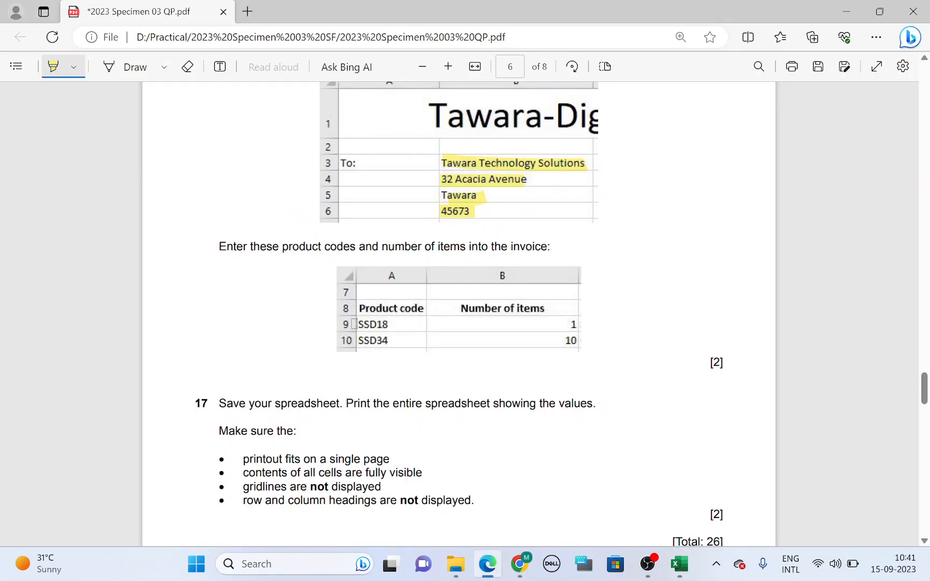
drag(377, 324, 395, 324)
key(alt+Tab)
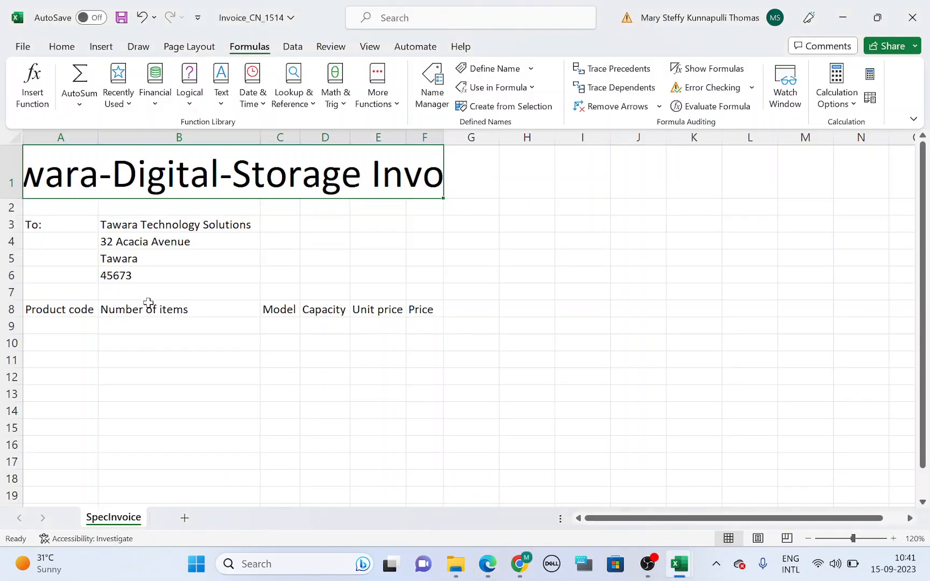
click(89, 324)
text(SS)
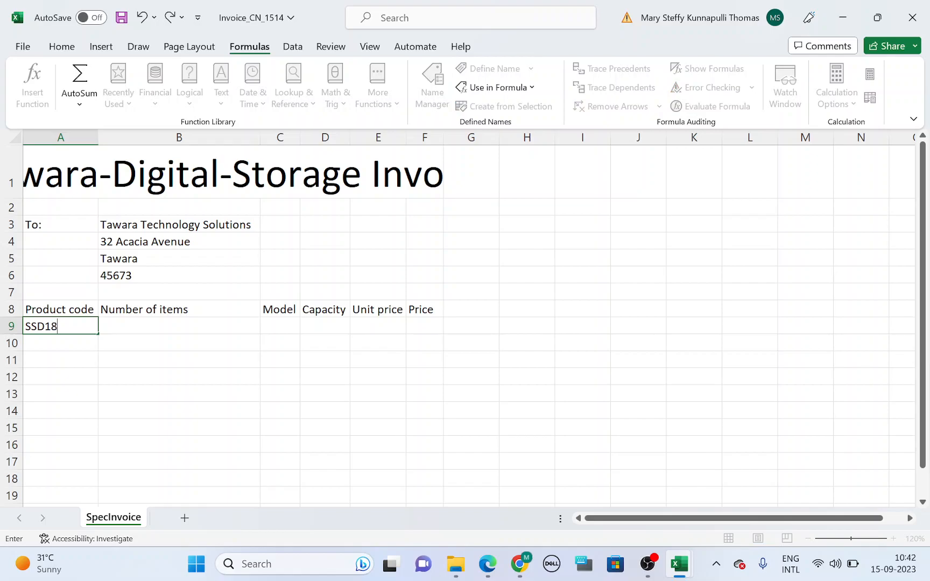
text(D18)
key(Return)
Highlight the second product code in the question 16 sample and enter SSD34 in cell A10 of the invoice.
key(alt+Tab)
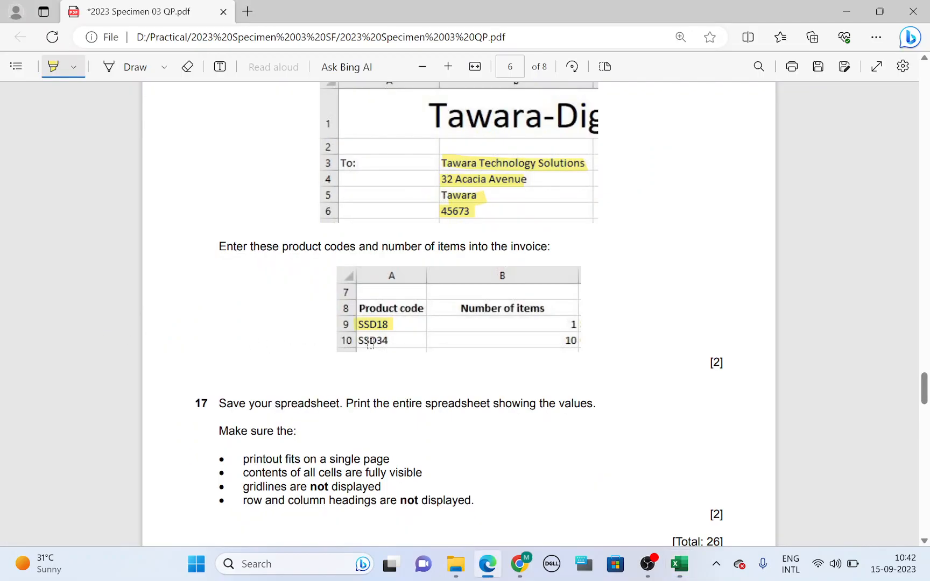
drag(355, 342, 395, 341)
key(alt+Tab)
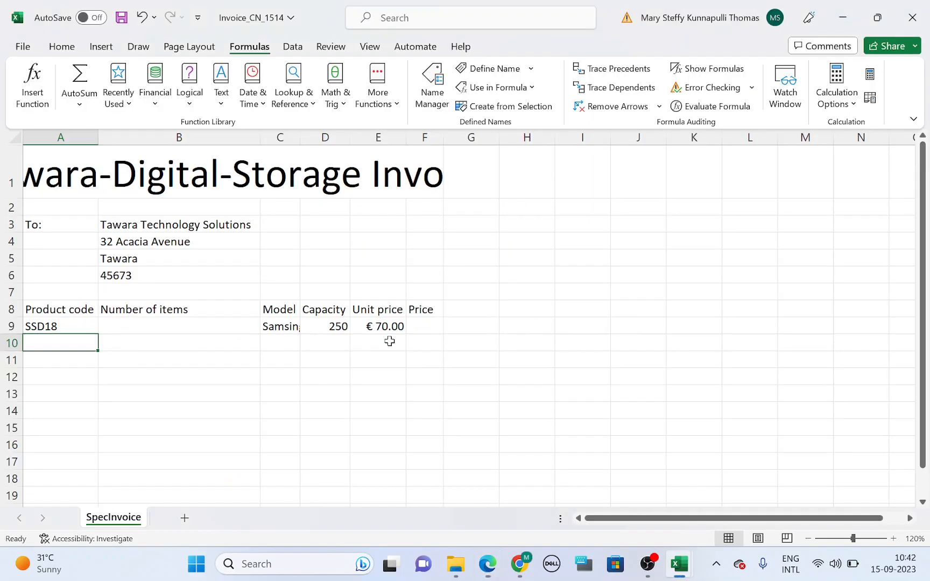
text(SSD34)
key(Return)
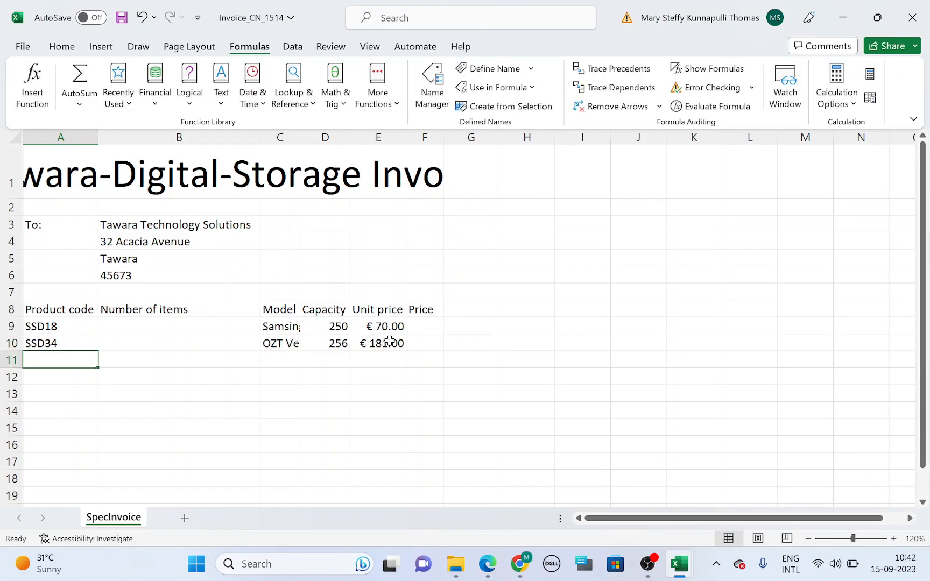
Highlight the item quantities in the question 16 sample and enter 1 in B9 and 10 in B10.
click(199, 327)
key(alt+Tab)
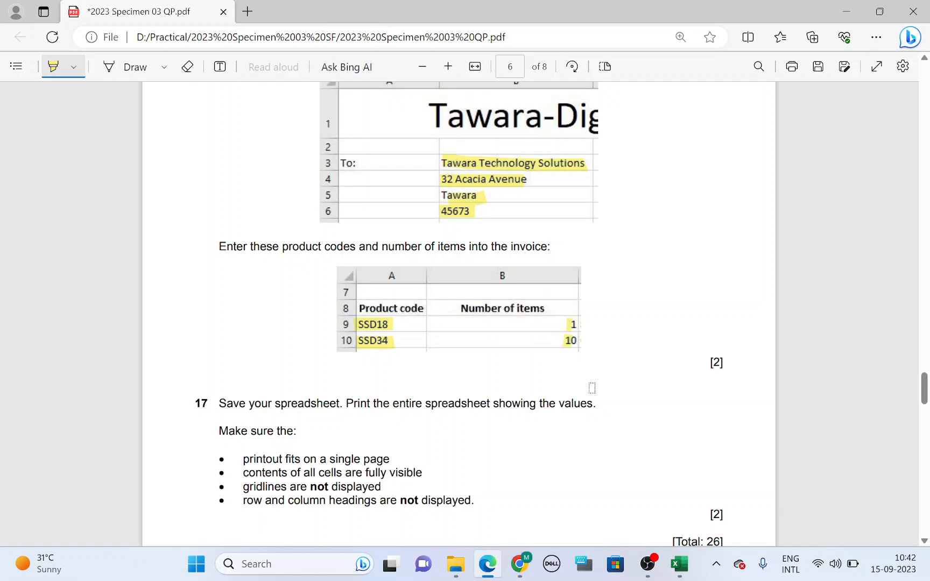
key(alt+Tab)
text(1)
key(Return)
text(10)
key(Return)
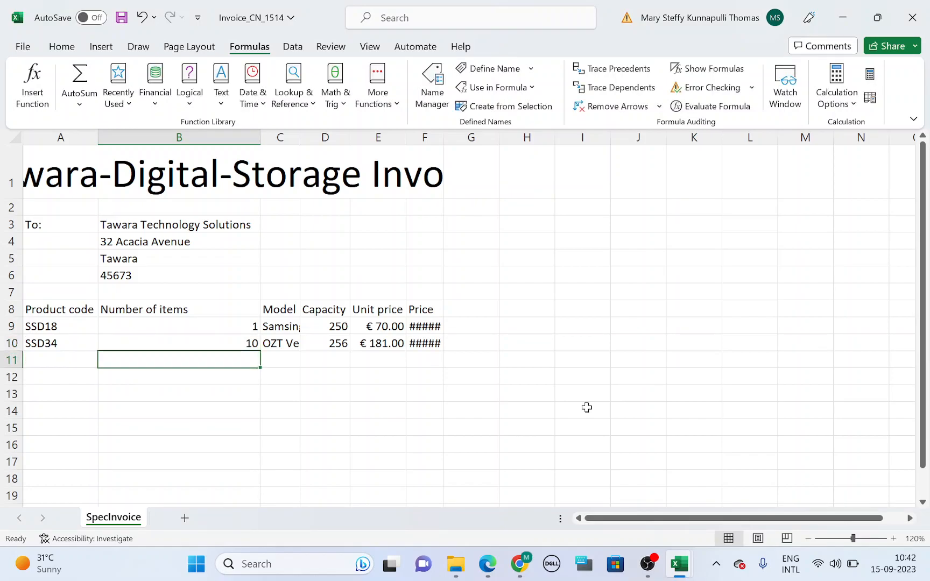
Widen columns A to F so the invoice title, company name, models and prices fit in full.
click(429, 323)
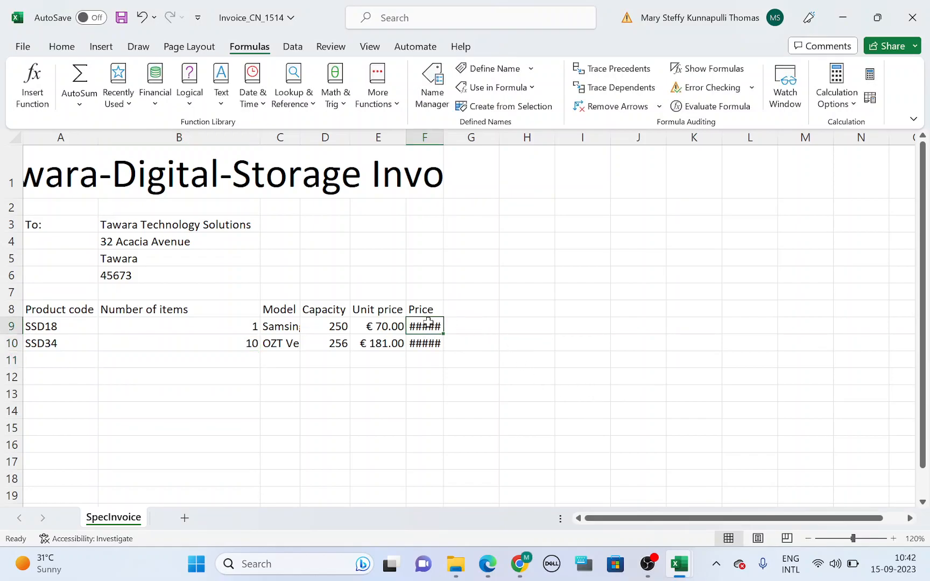
drag(443, 141, 467, 143)
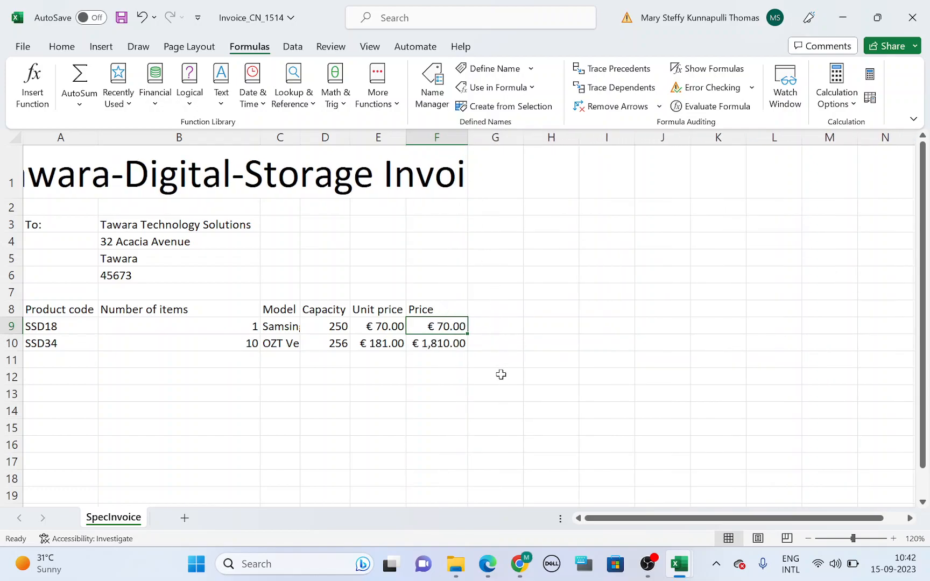
click(448, 417)
drag(45, 141, 407, 143)
drag(301, 138, 335, 137)
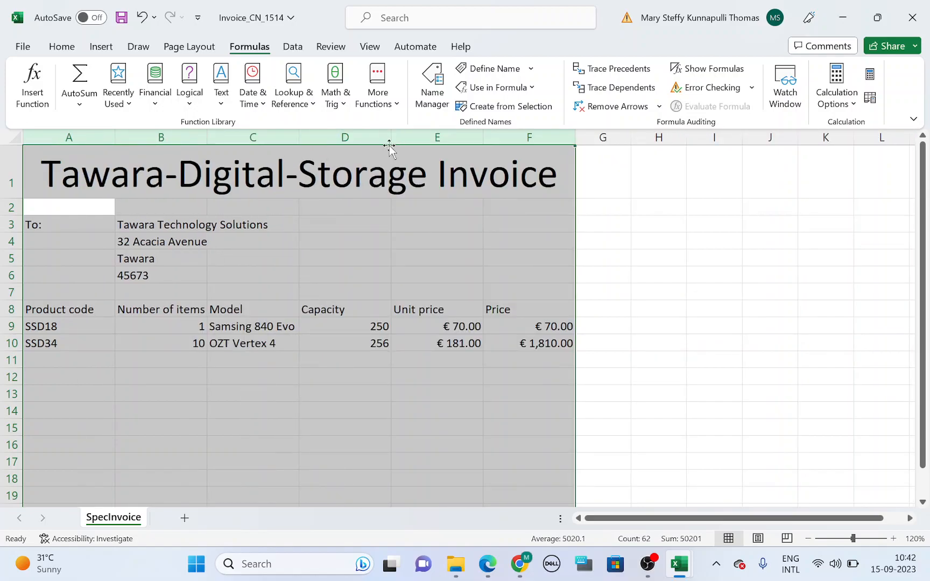
drag(213, 141, 277, 133)
click(739, 335)
click(293, 239)
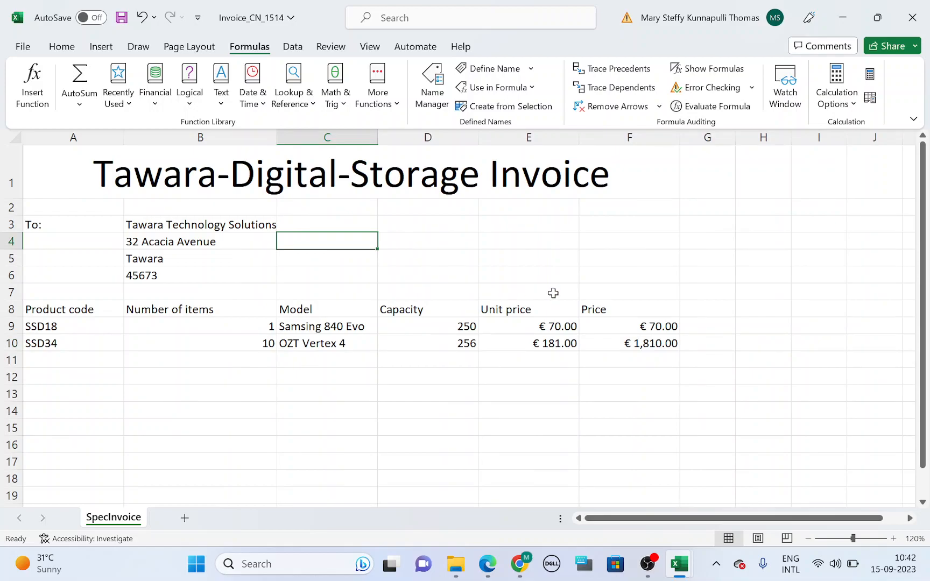
Save the invoice workbook and highlight question 17's instructions to print the values on a single page.
key(alt+Tab)
scroll(451, 346, down, 2)
key(alt+Tab)
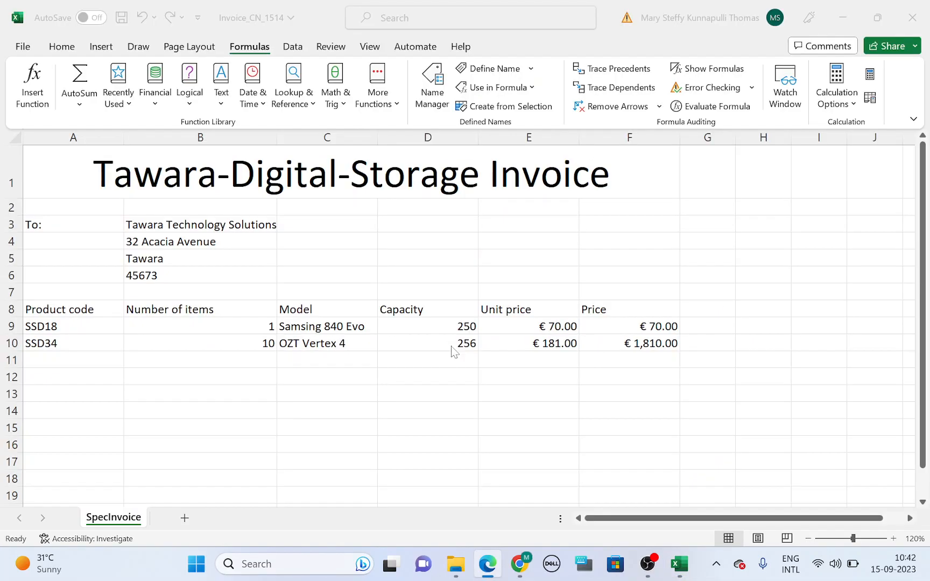
key(ctrl+s)
key(alt+Tab)
drag(348, 328, 587, 324)
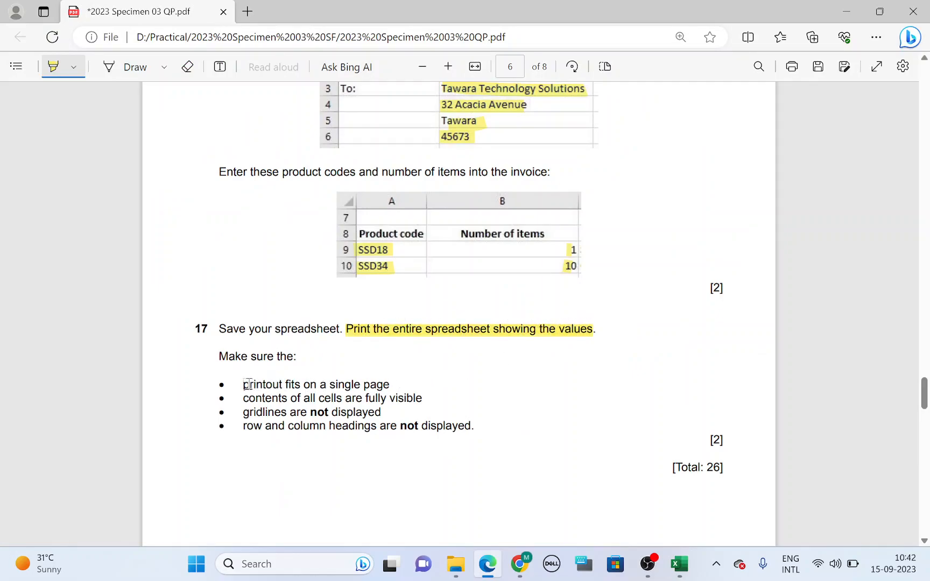
drag(247, 384, 378, 386)
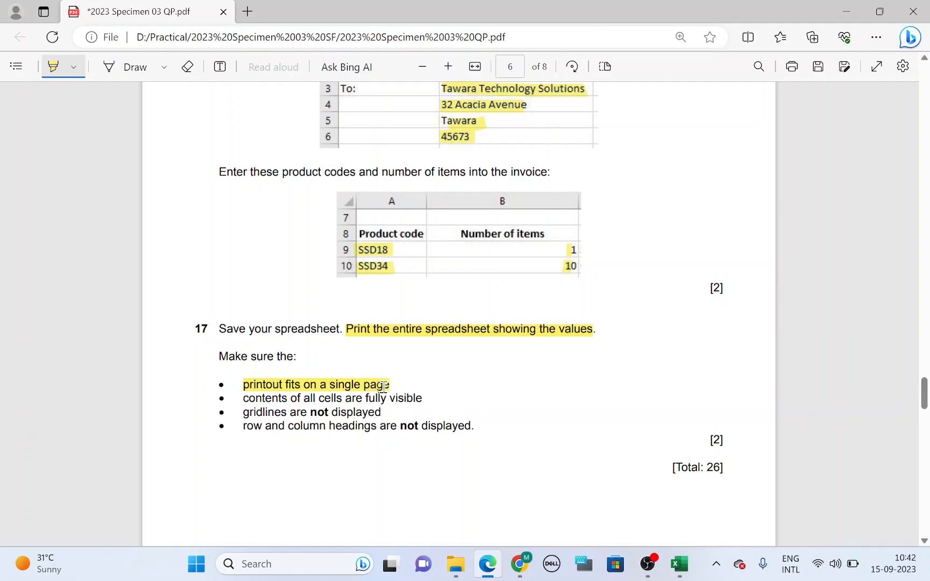
Set the invoice range A1:F21, from the title down to the Total row, as the print area.
key(alt+Tab)
drag(342, 176, 373, 477)
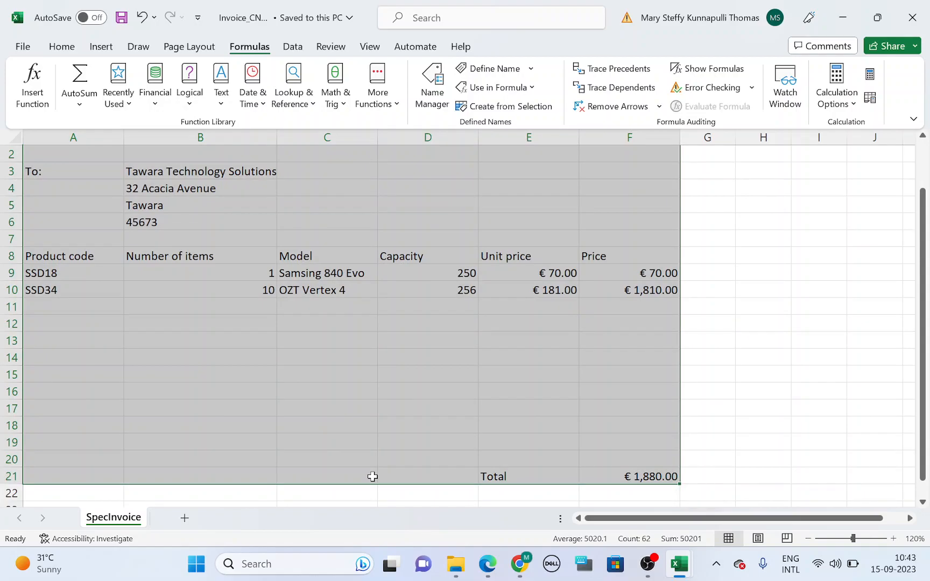
scroll(372, 477, up, 1)
scroll(372, 477, down, 2)
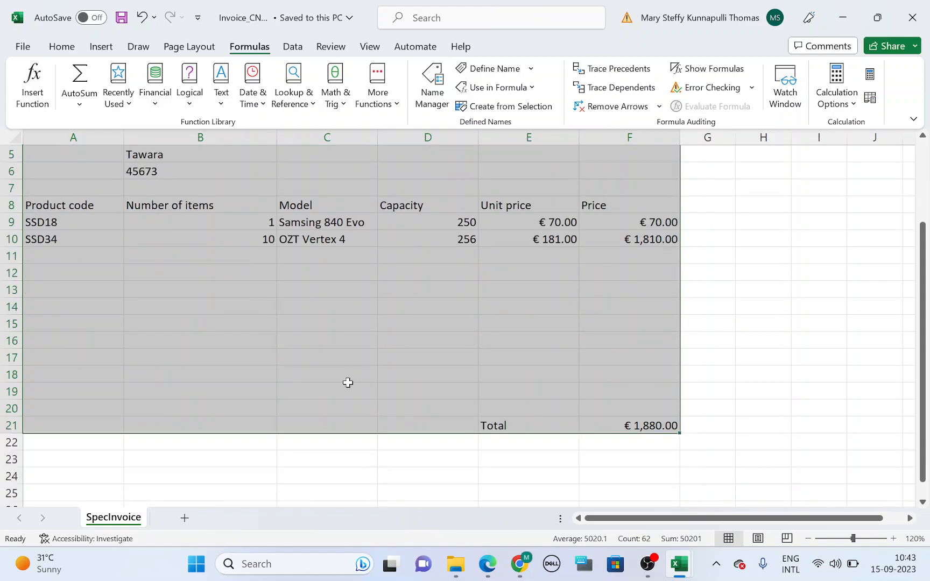
click(197, 51)
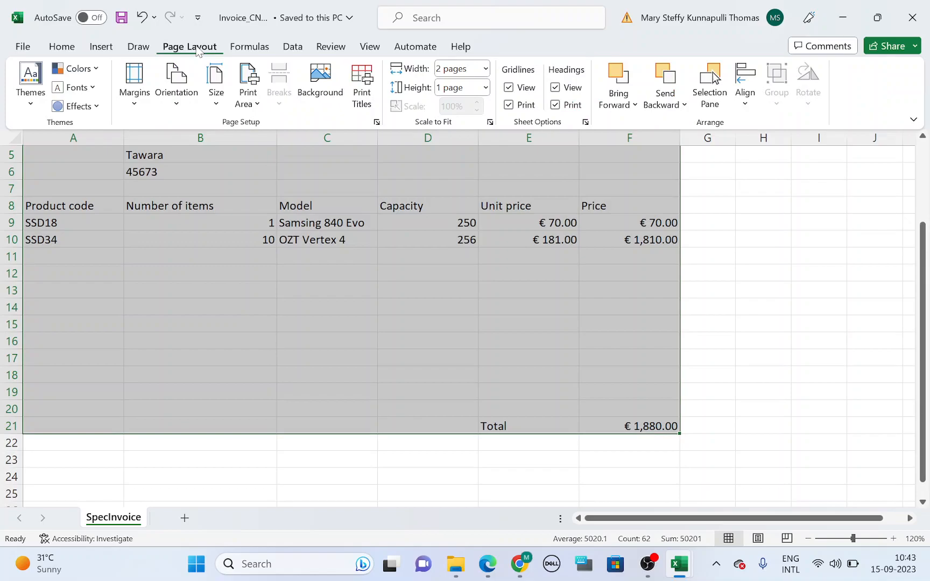
click(253, 103)
click(272, 130)
scroll(301, 141, up, 1)
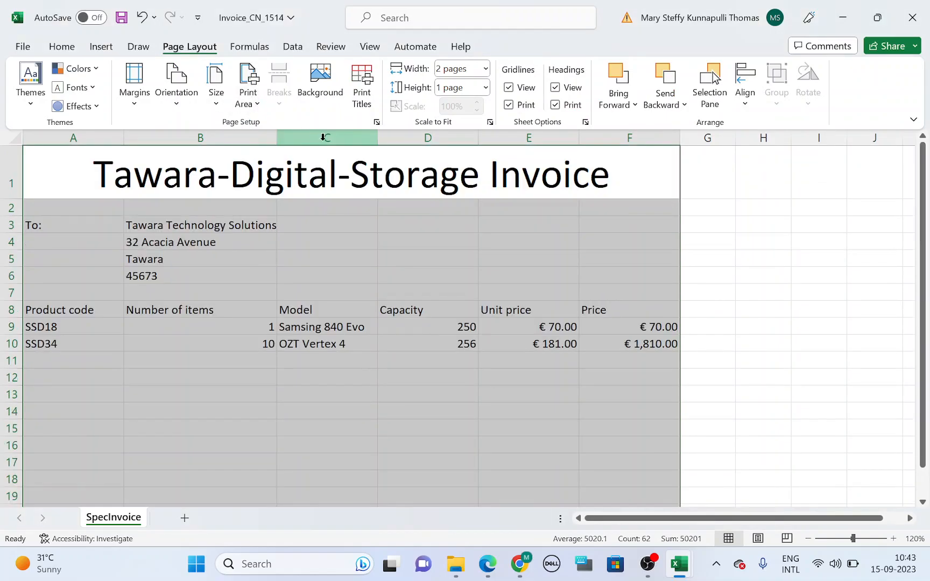
Scale the printout to fit 1 page wide by 1 tall, as question 17 requires.
key(alt+Tab)
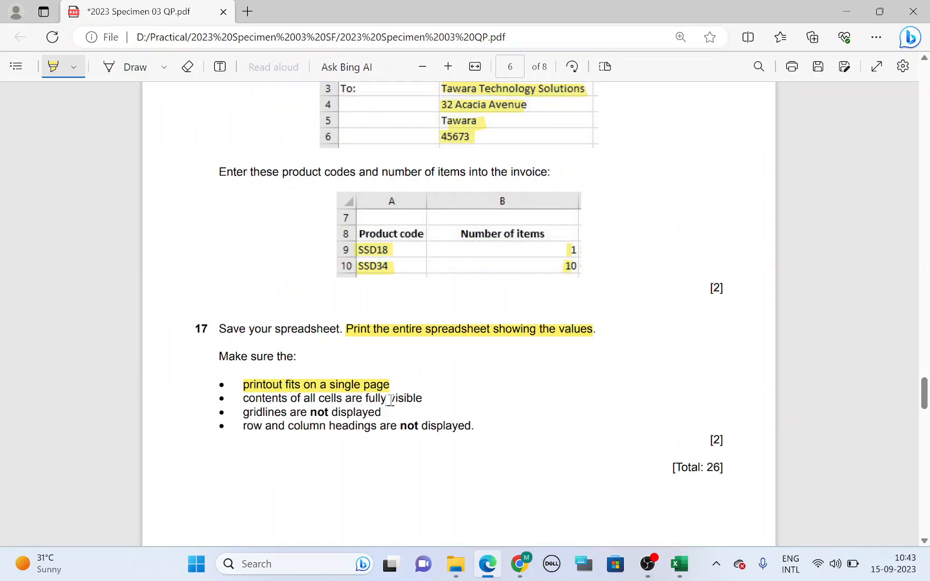
key(alt+Tab)
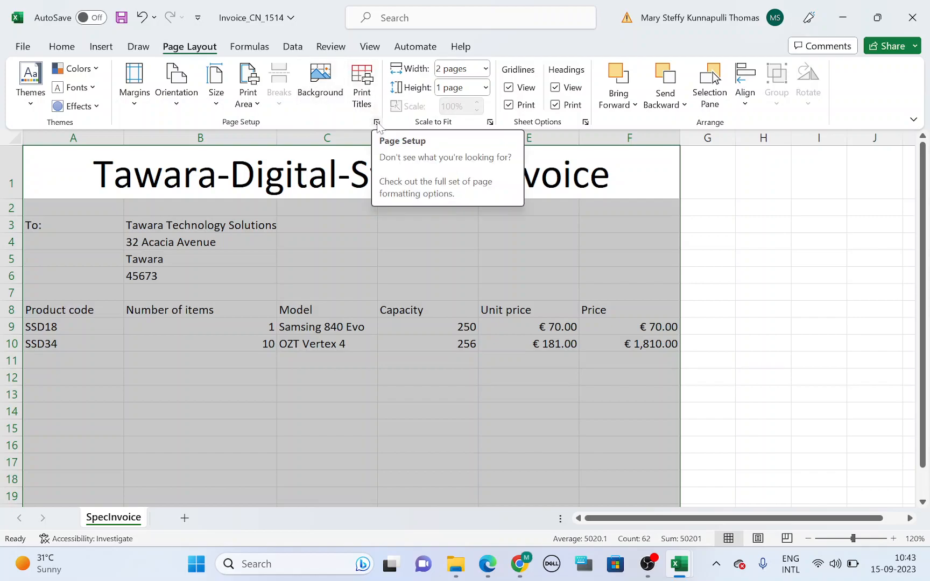
click(376, 123)
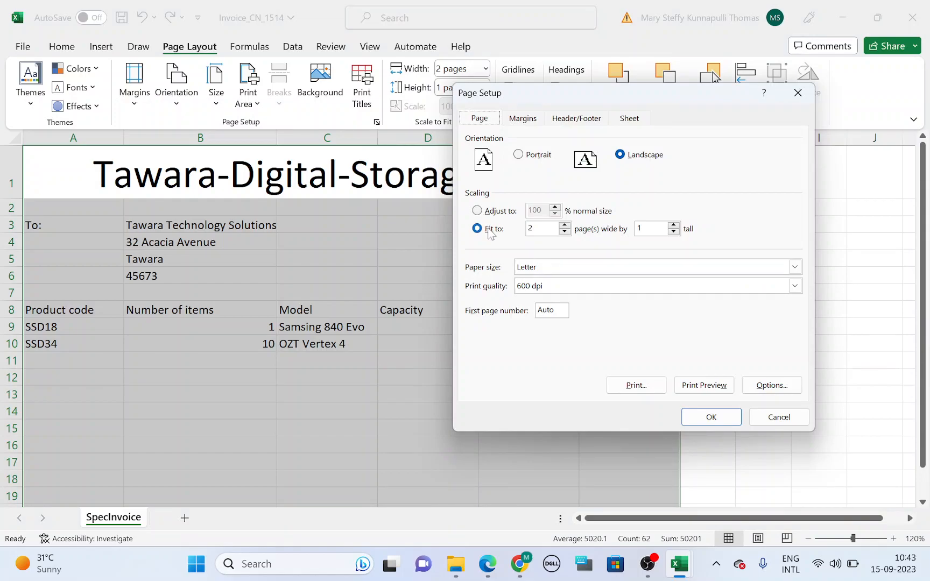
click(564, 226)
click(716, 418)
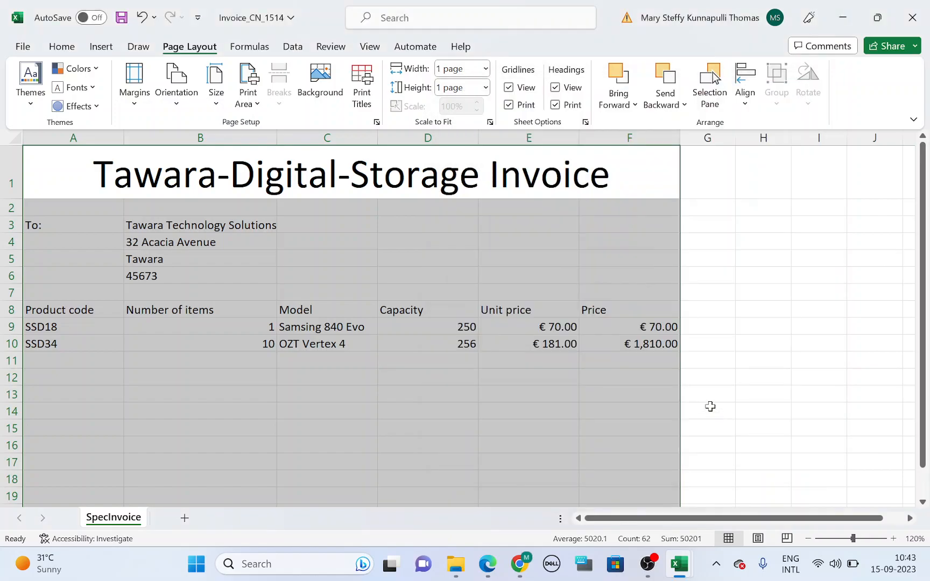
Highlight the requirement that all cell contents are fully visible and widen column B slightly.
key(alt+Tab)
drag(250, 399, 418, 400)
key(alt+Tab)
click(269, 136)
drag(277, 134, 287, 135)
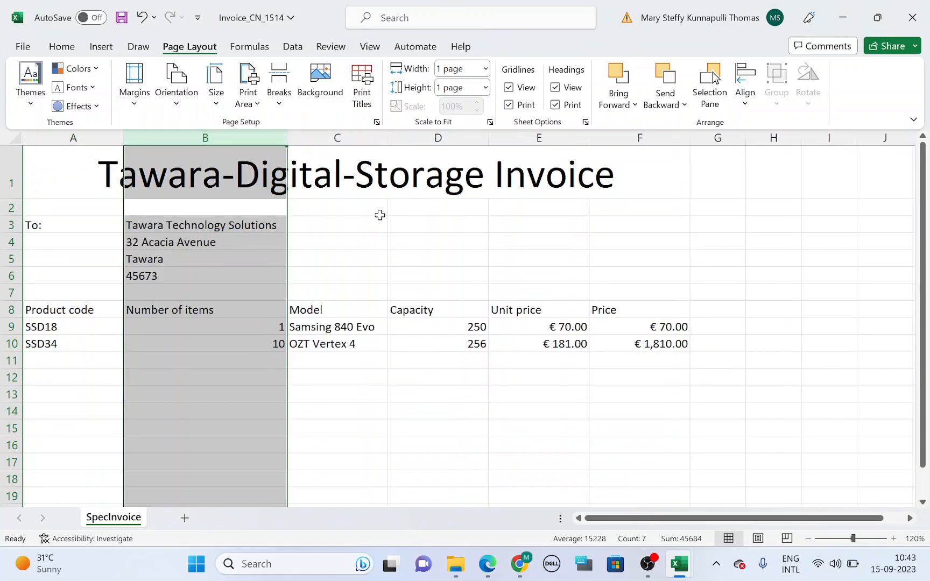
Highlight the no-gridlines requirement in question 17, turn off gridline printing for the invoice and check the print preview.
key(alt+Tab)
drag(243, 412, 369, 423)
key(alt+Tab)
key(ctrl+p)
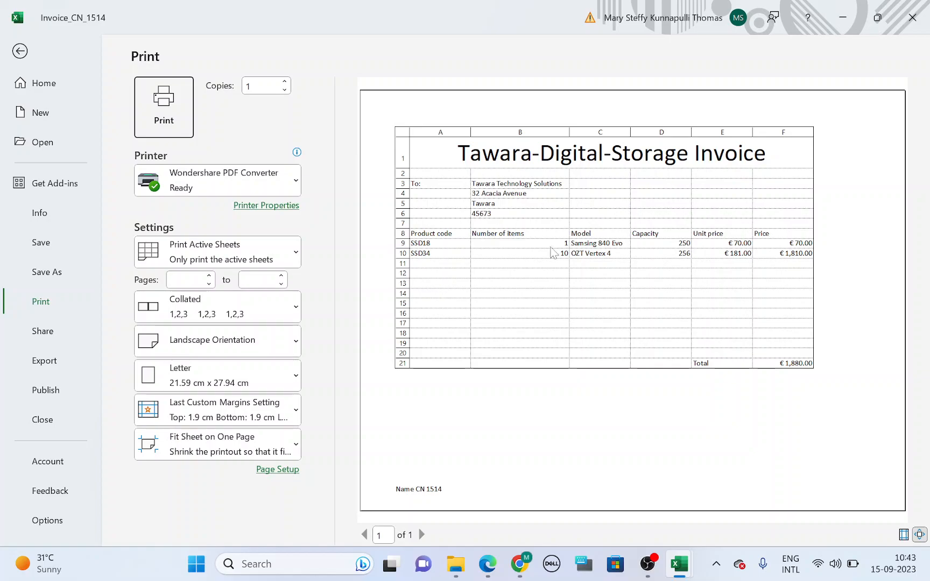
click(20, 51)
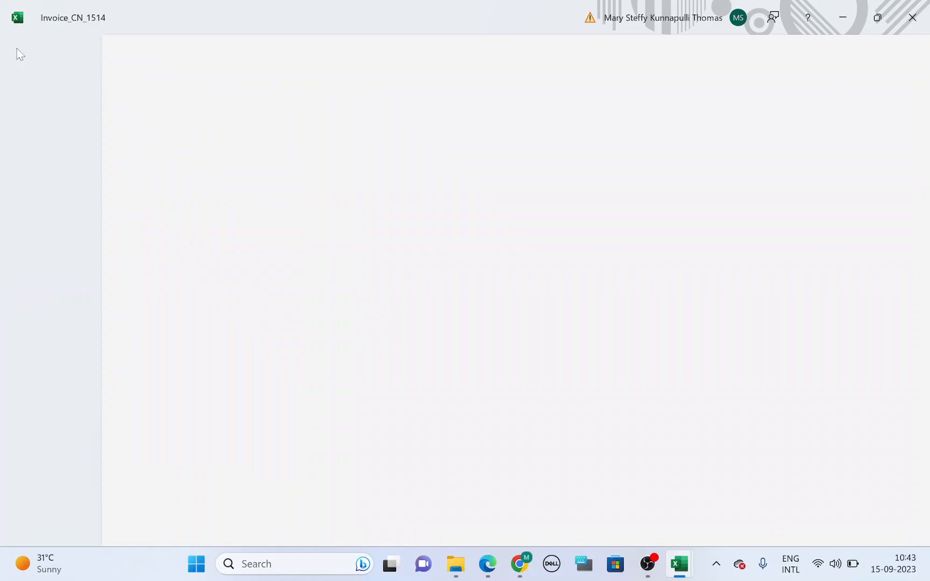
click(343, 414)
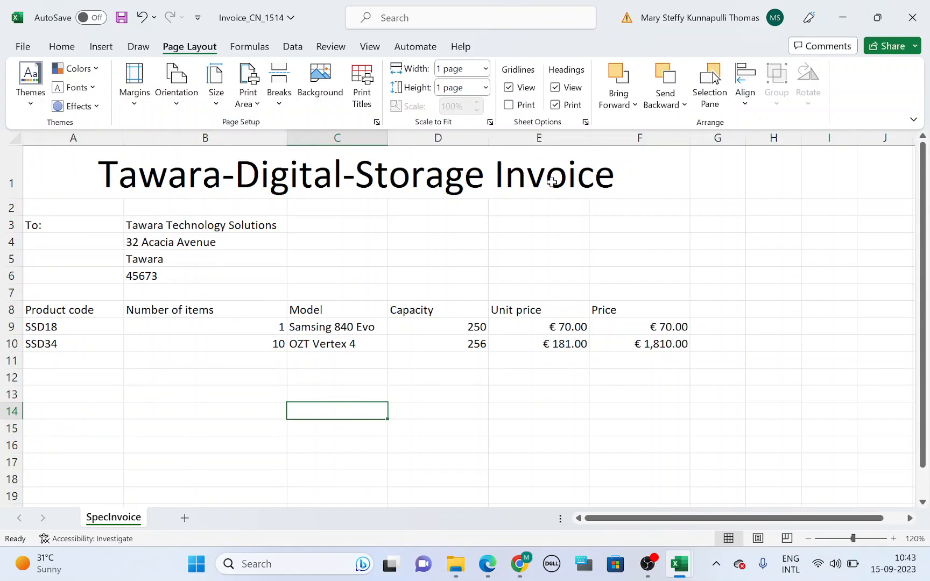
key(ctrl+p)
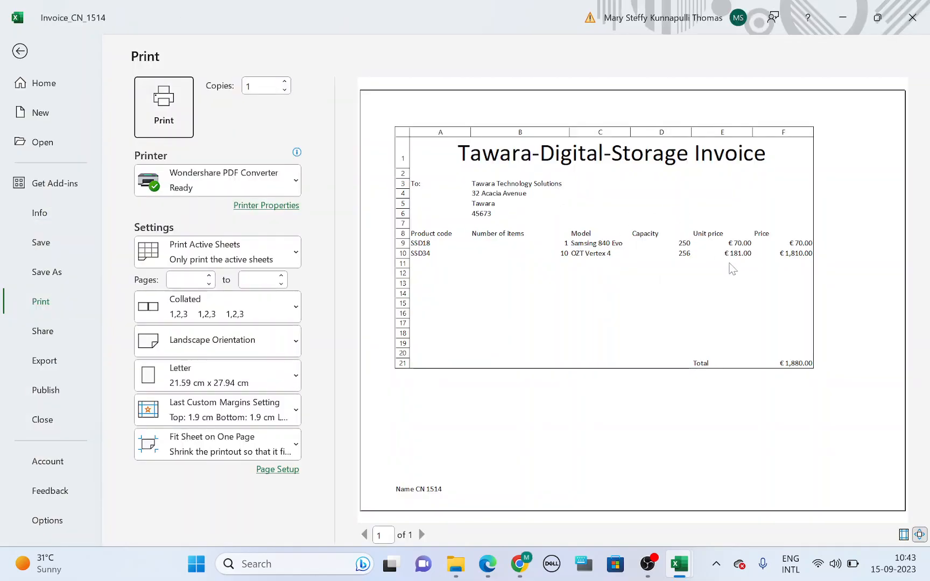
key(Escape)
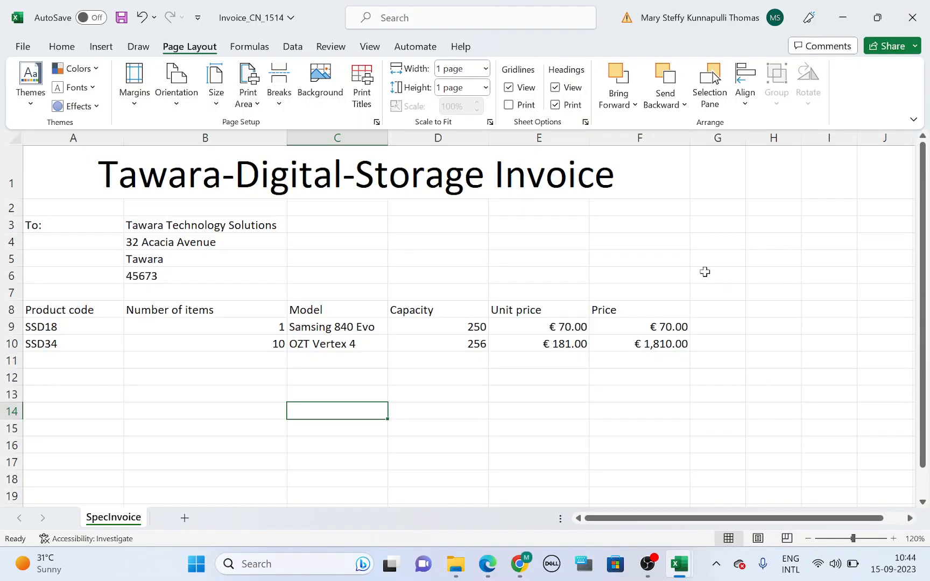
Highlight the requirement to hide row and column headings, turn off their printing and check the print preview.
key(alt+Tab)
drag(372, 429, 454, 429)
key(alt+Tab)
key(ctrl+p)
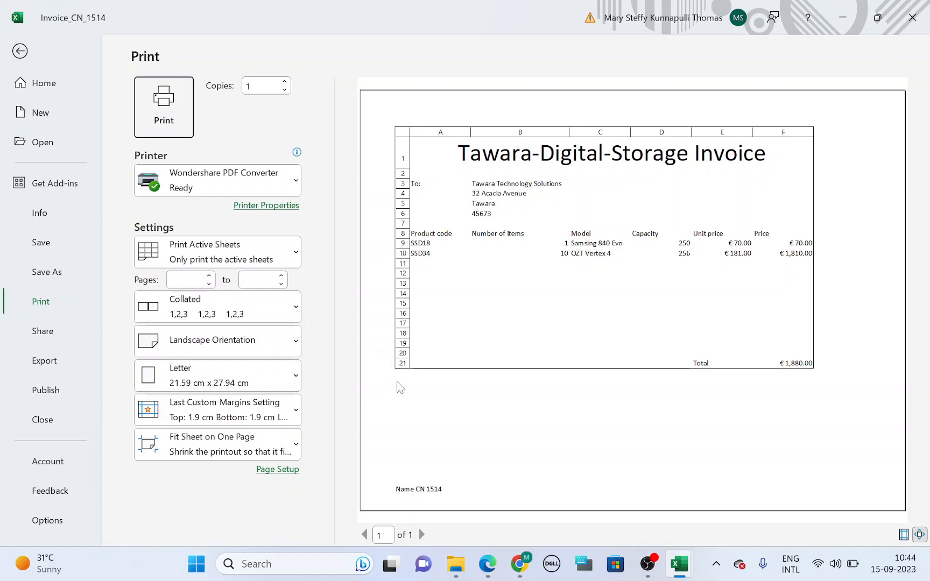
key(Escape)
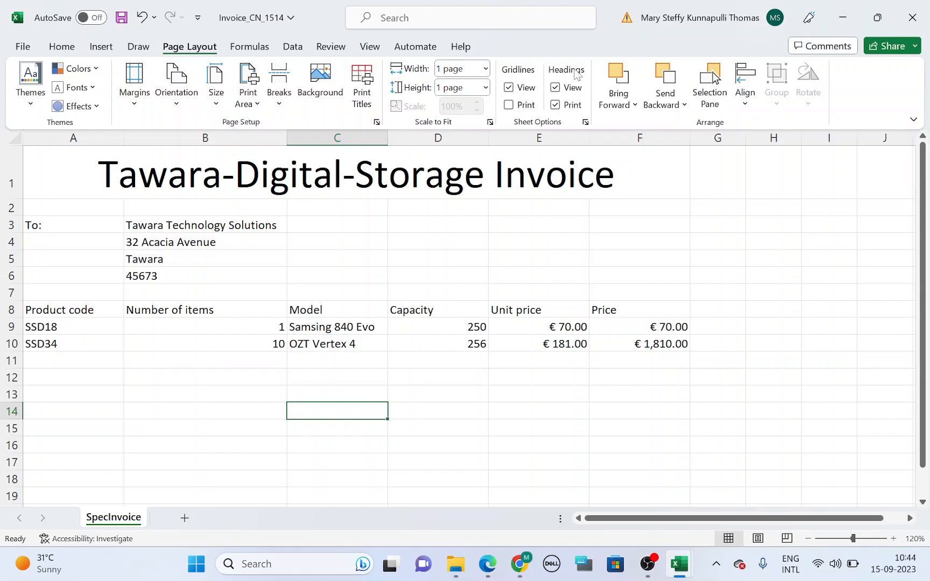
click(556, 105)
key(ctrl+p)
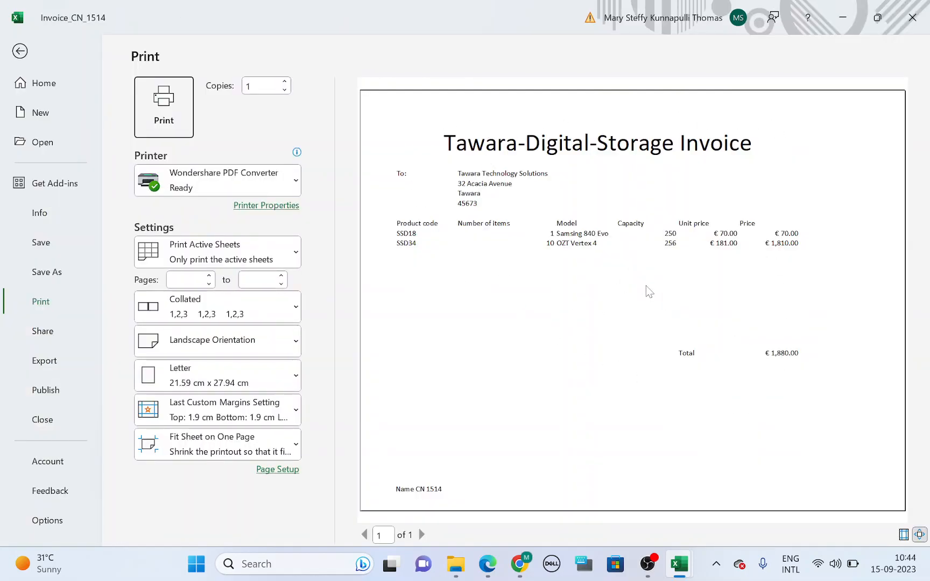
Recheck question 17 in the question paper, review the invoice's print preview and printer choice, and return to the sheet.
key(Escape)
key(alt+Tab)
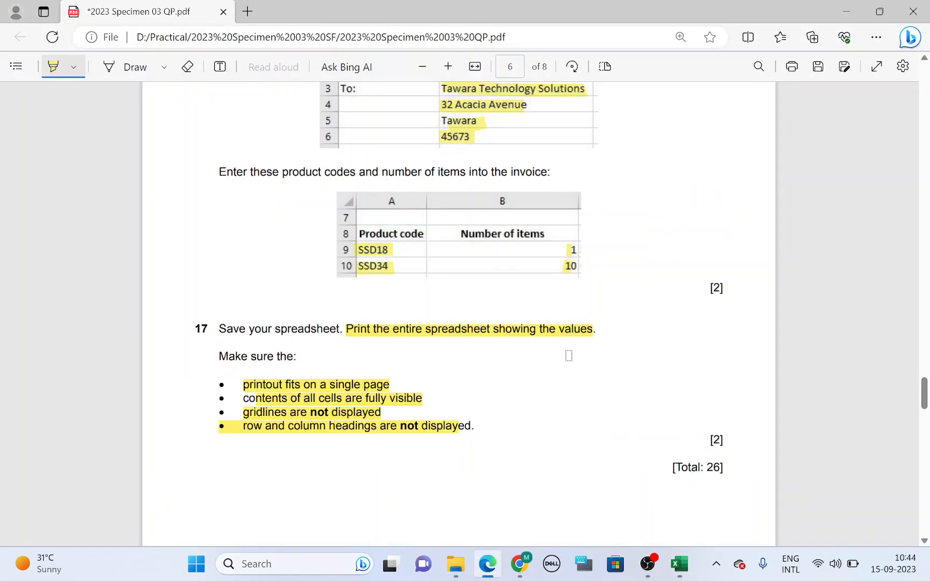
scroll(568, 355, down, 3)
key(alt+Tab)
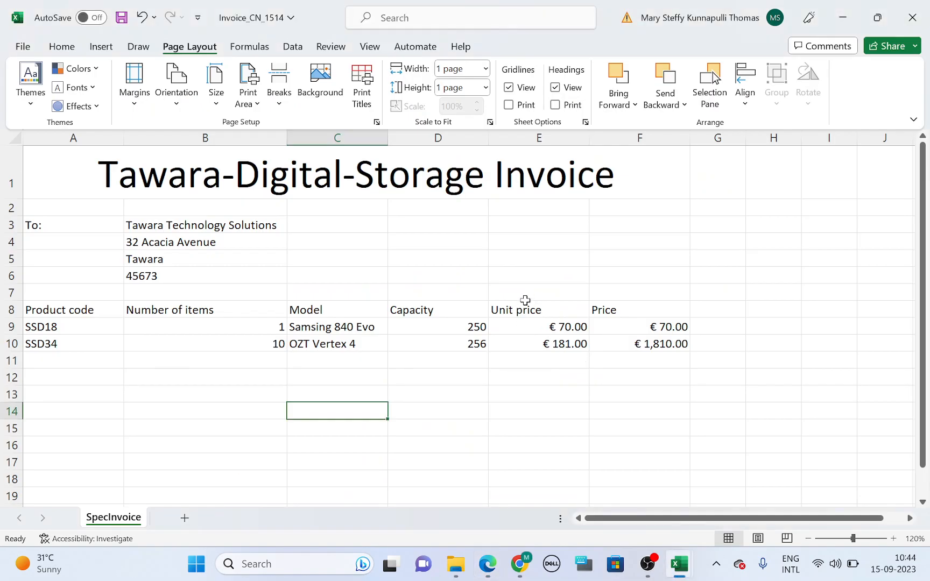
key(ctrl+p)
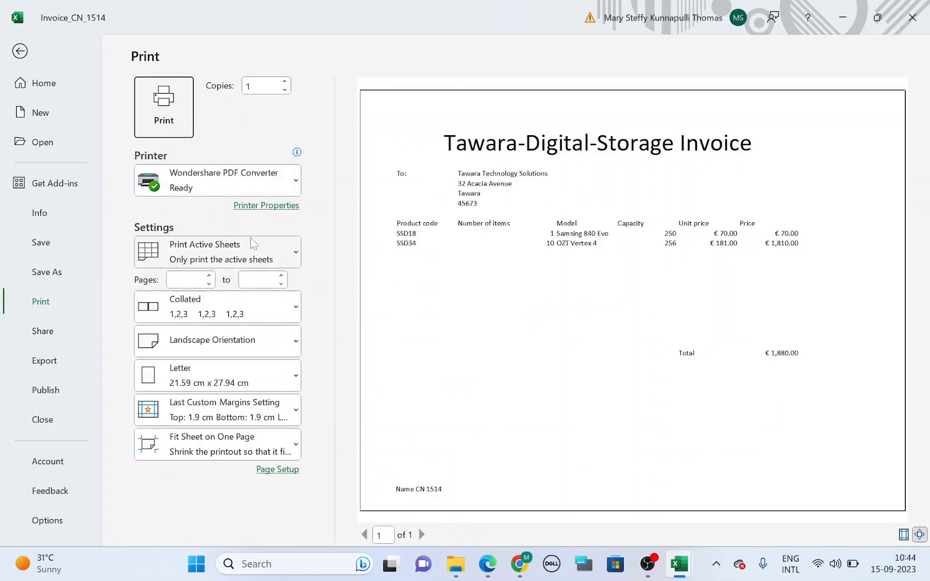
click(265, 191)
click(265, 191)
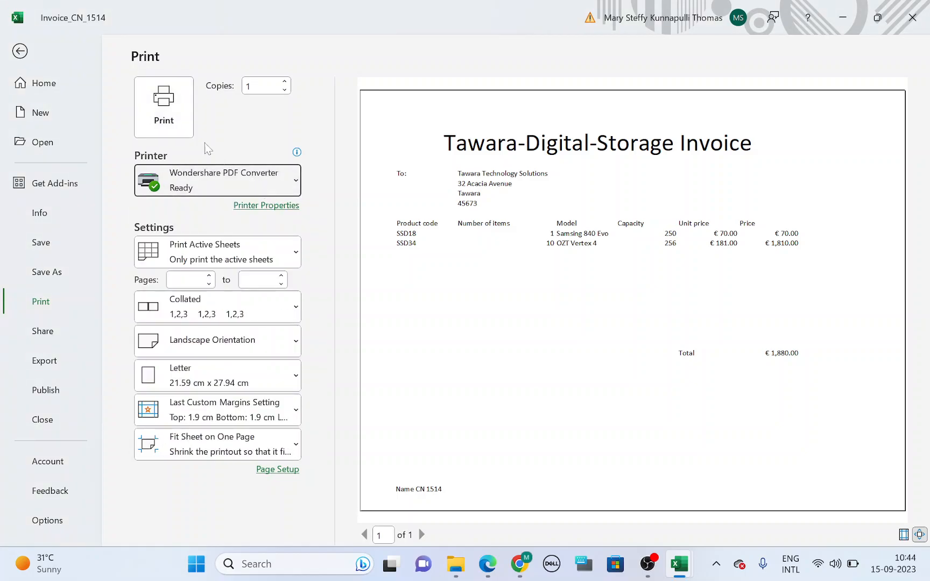
click(20, 51)
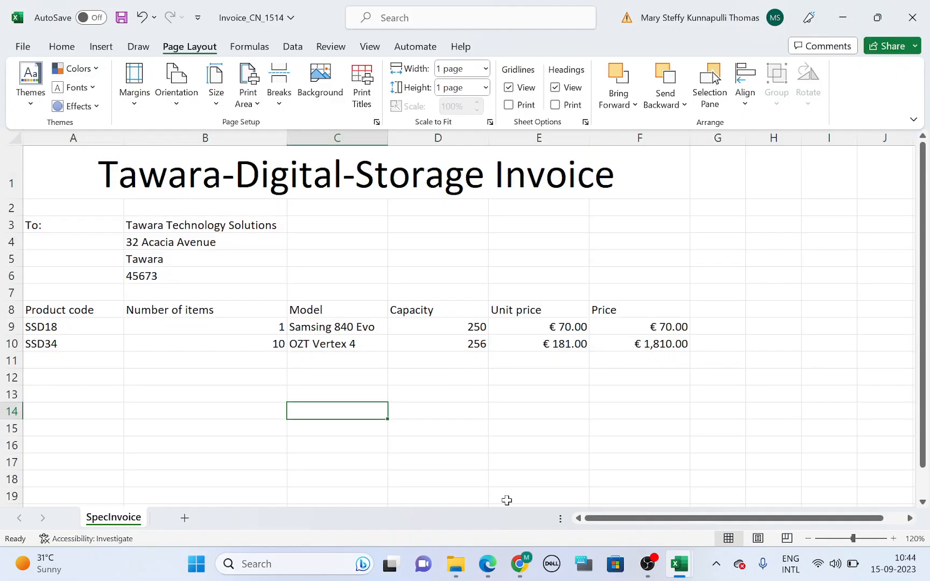
Switch to the question paper in Edge and read through the end of Task 3 for any remaining requirements.
click(487, 563)
scroll(459, 478, down, 4)
scroll(461, 376, up, 4)
scroll(438, 347, up, 2)
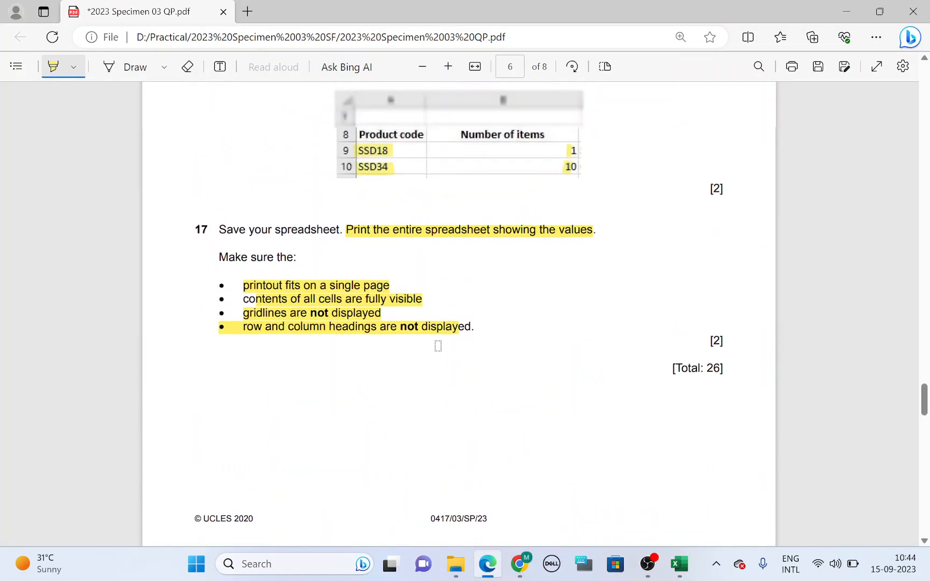
scroll(438, 345, up, 2)
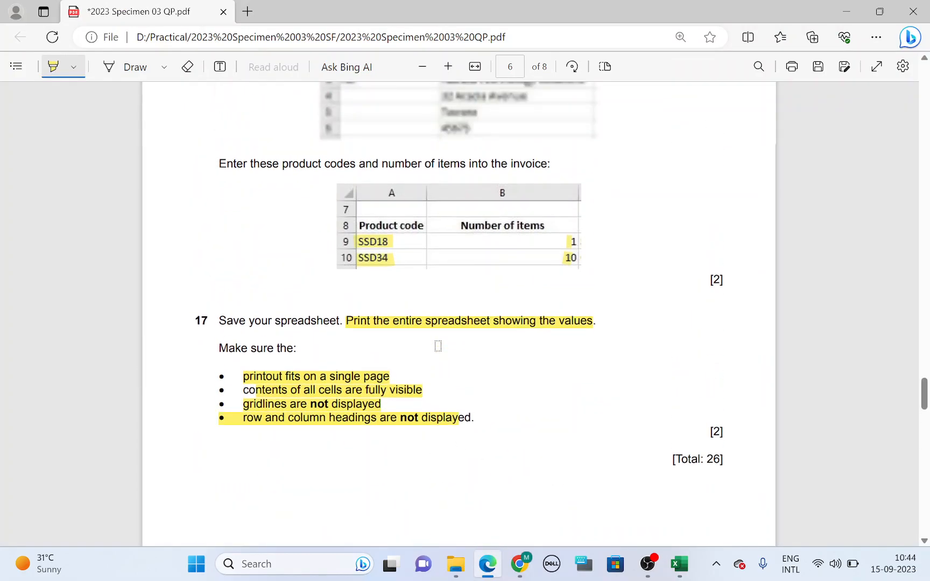